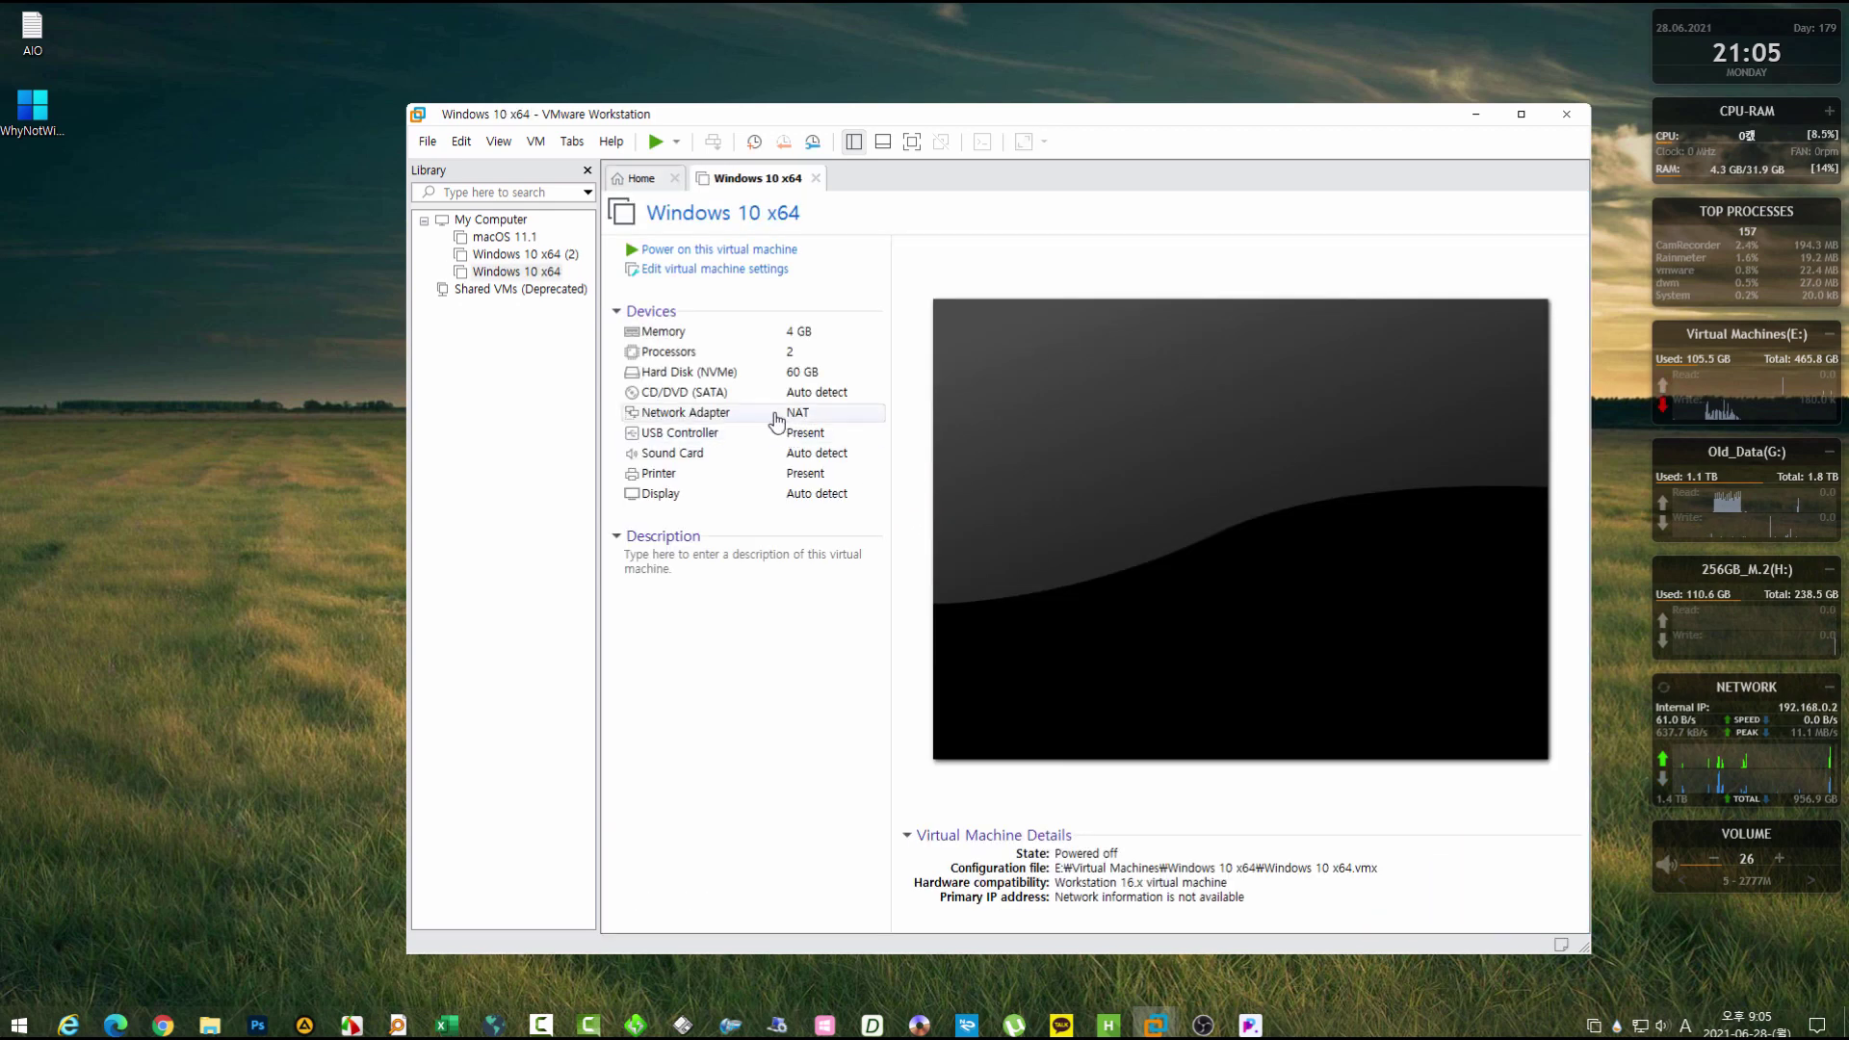
Start adding a hard disk to the Windows 10 x64 virtual machine, with the option to use an existing virtual disk.
click(835, 378)
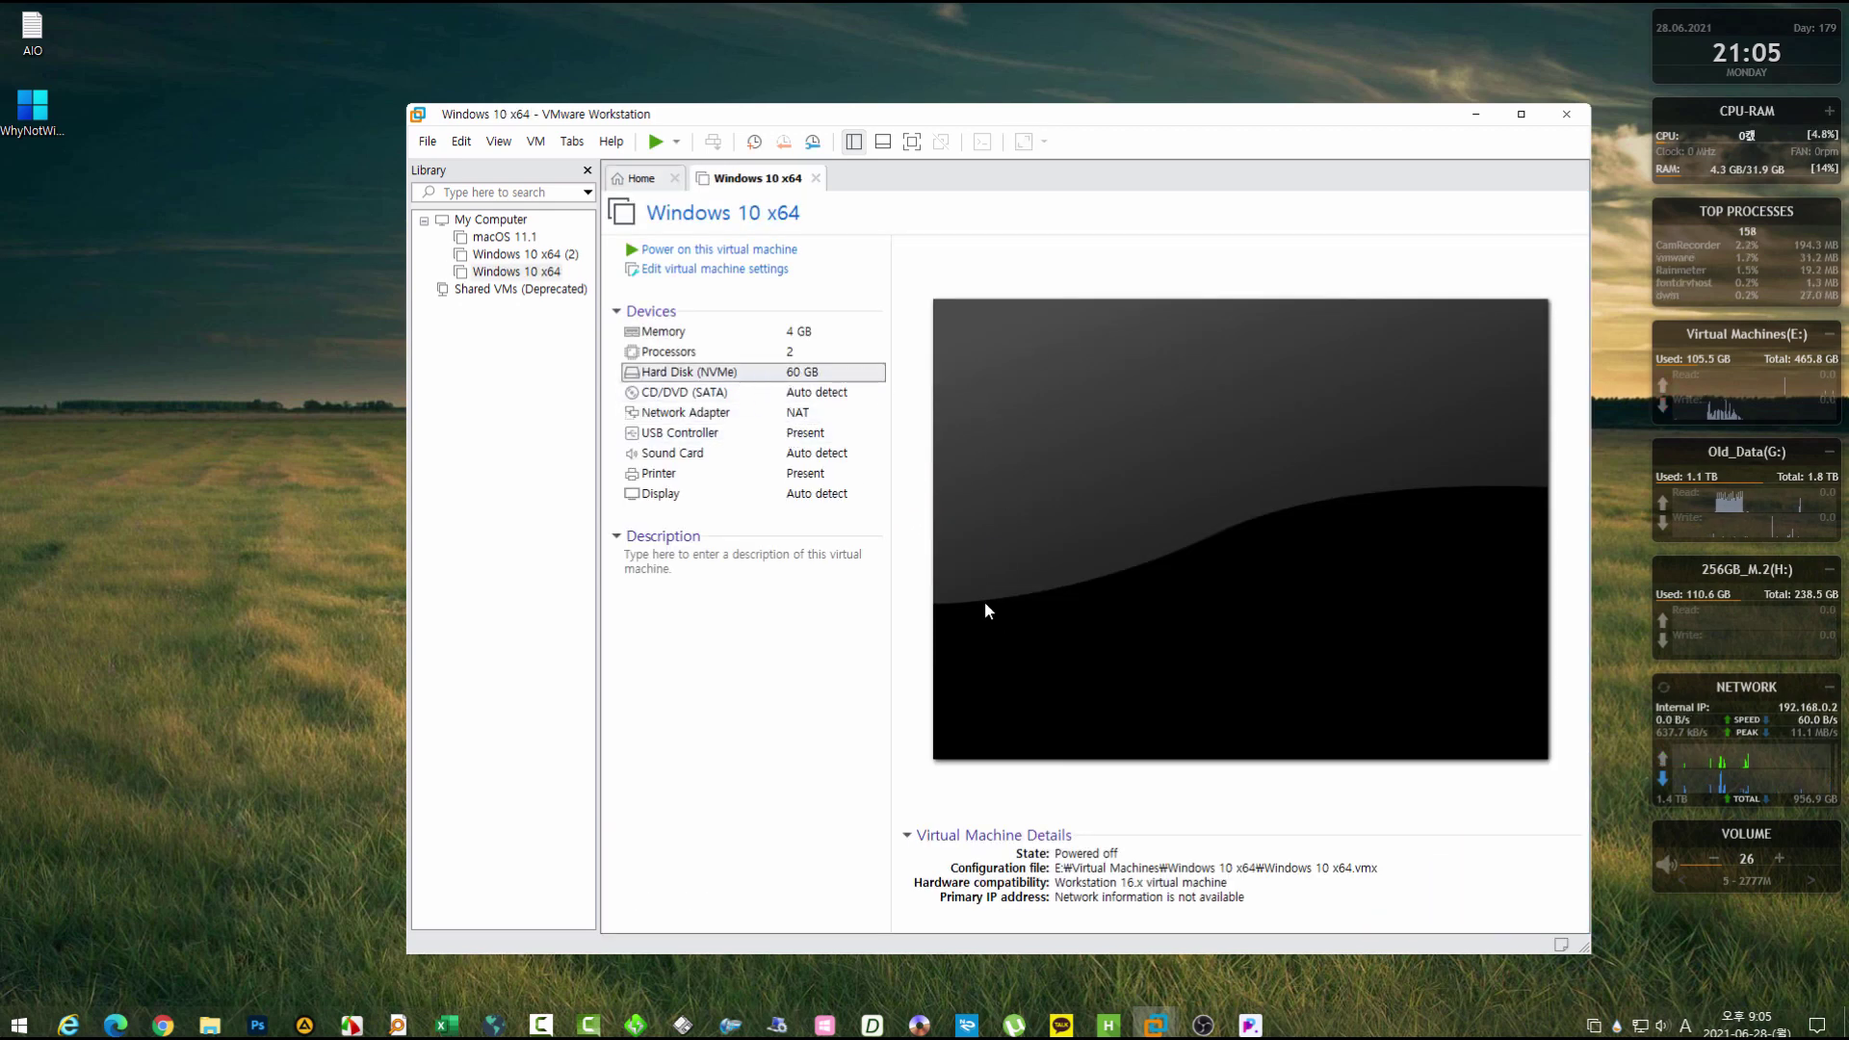
click(830, 823)
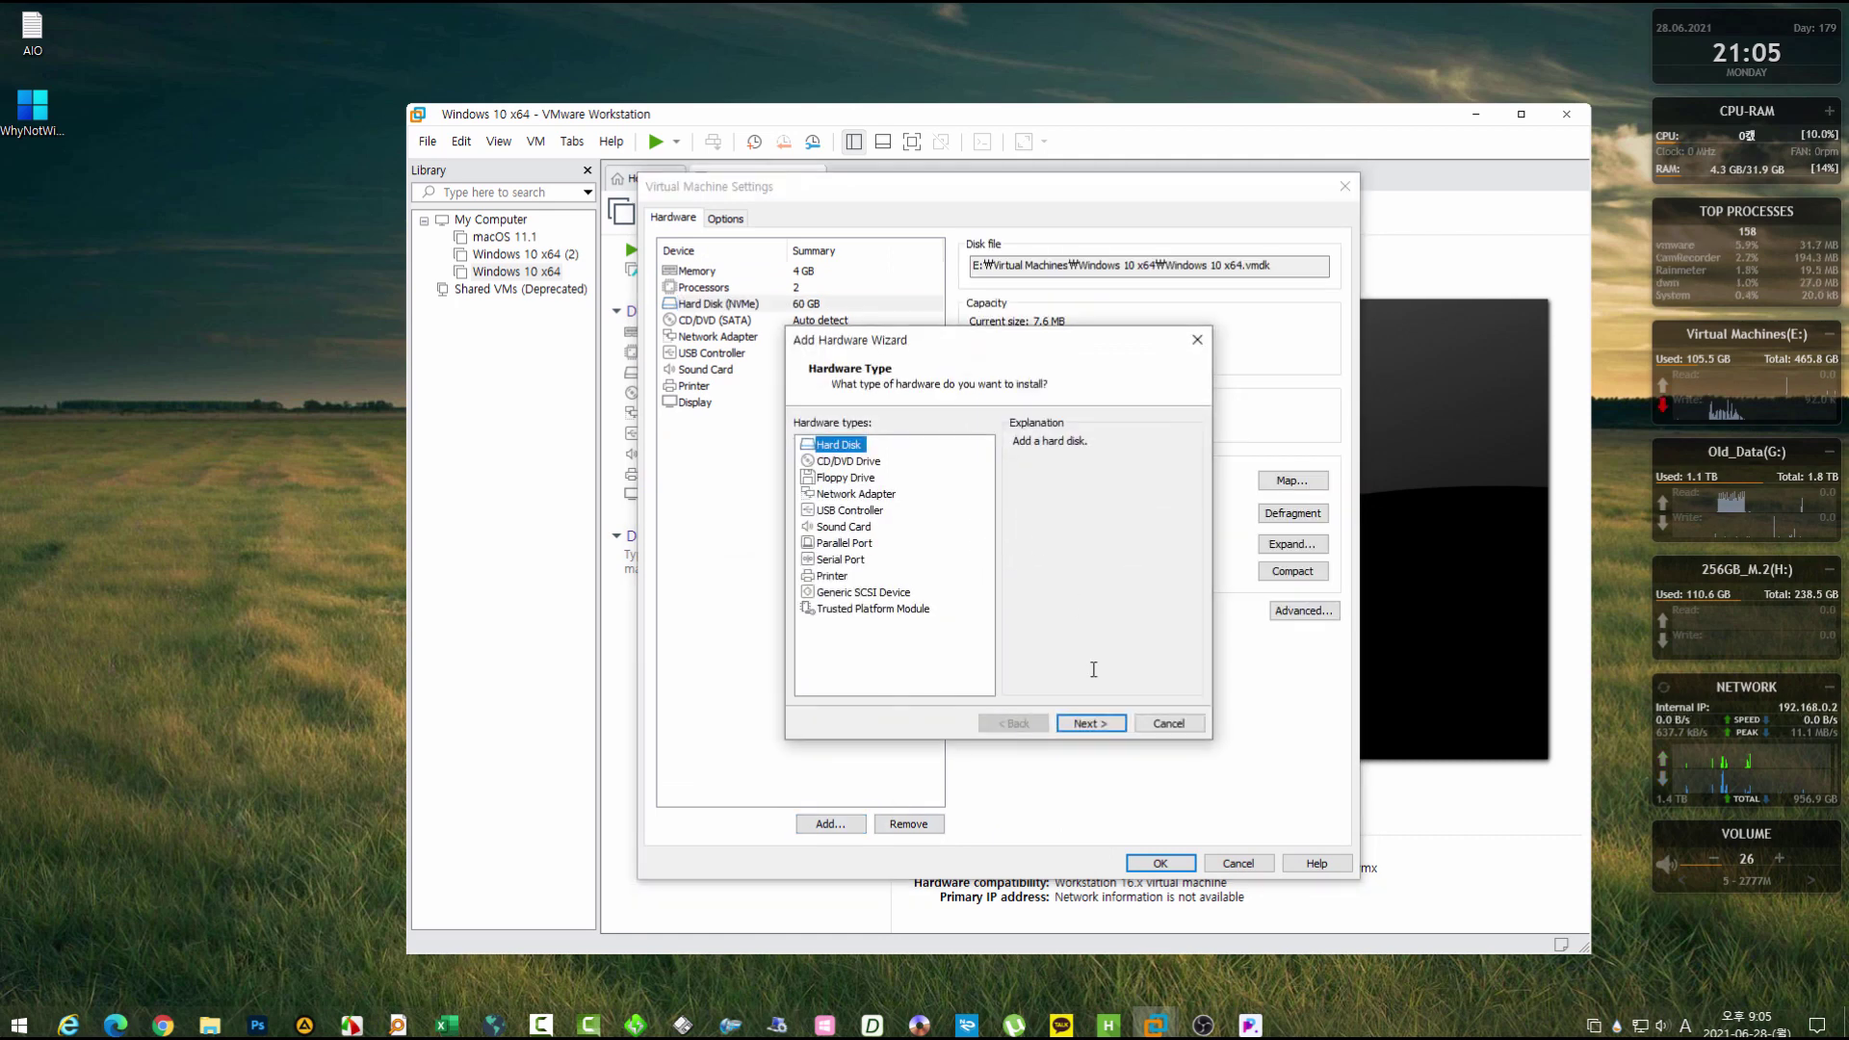
click(1086, 724)
click(1087, 724)
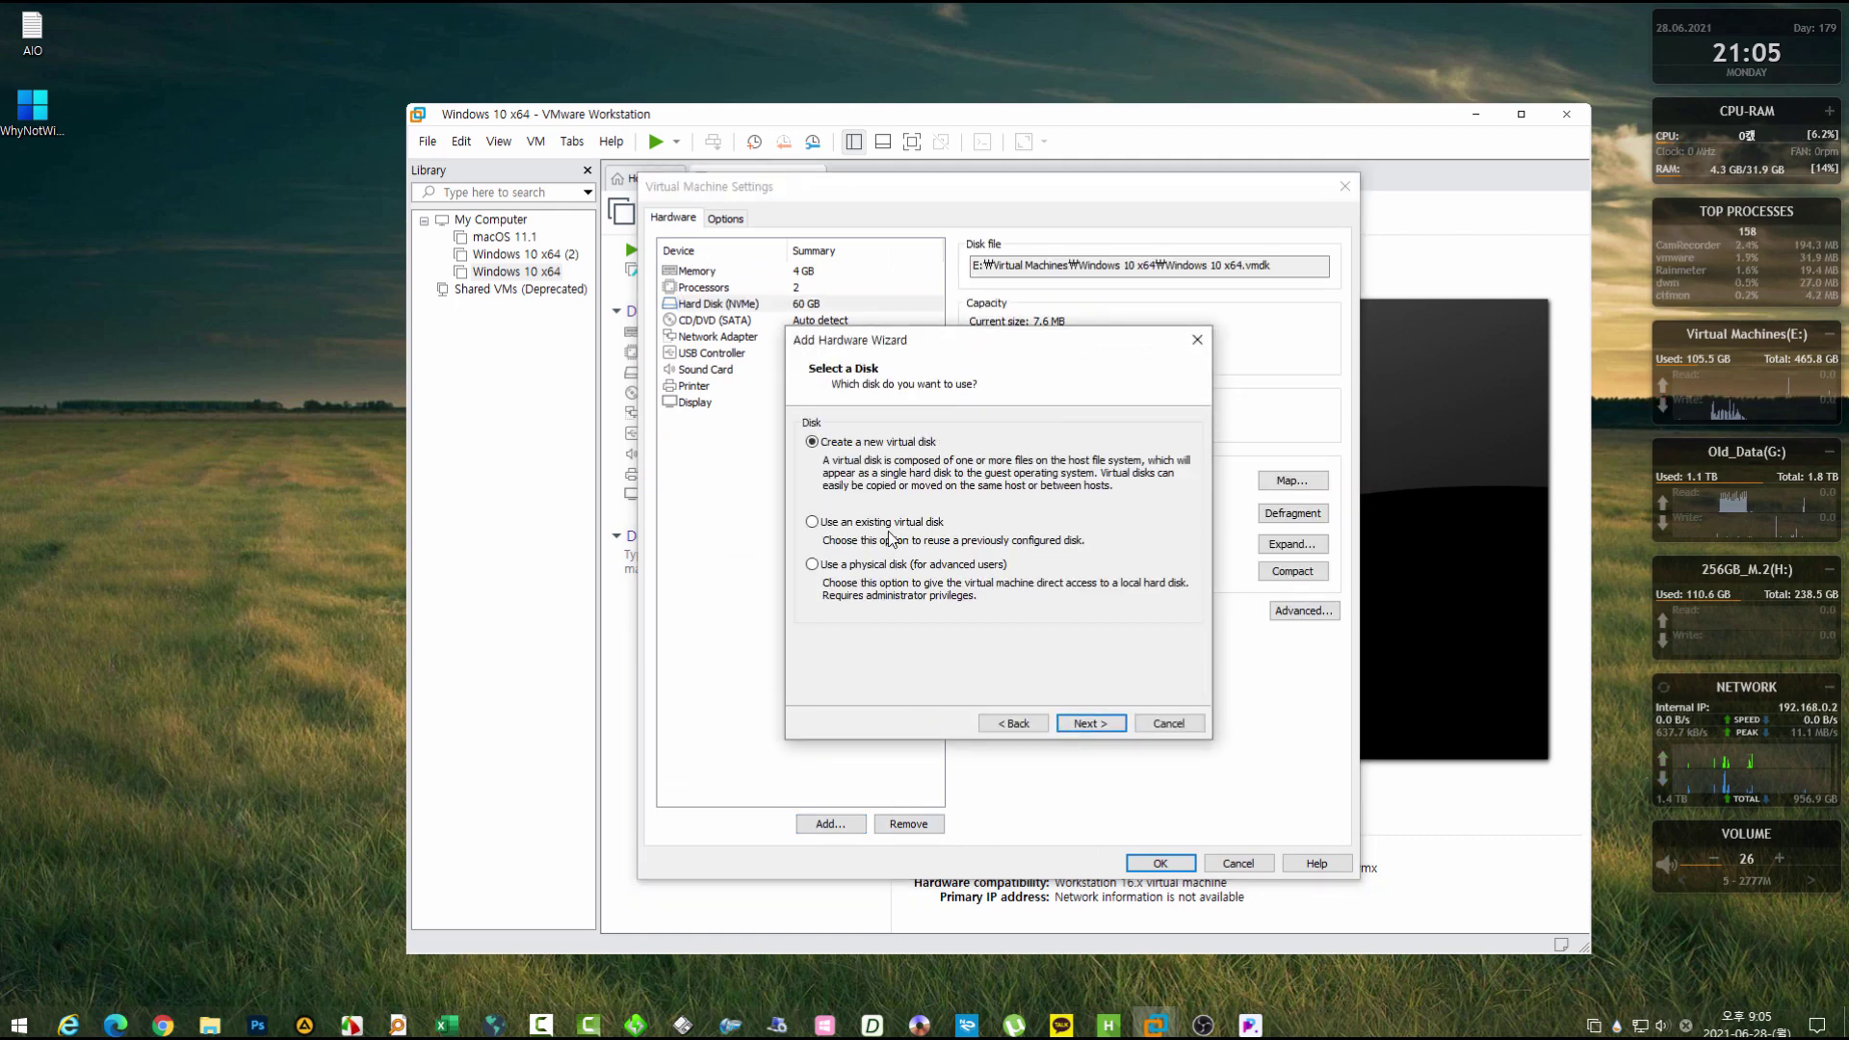
key(Return)
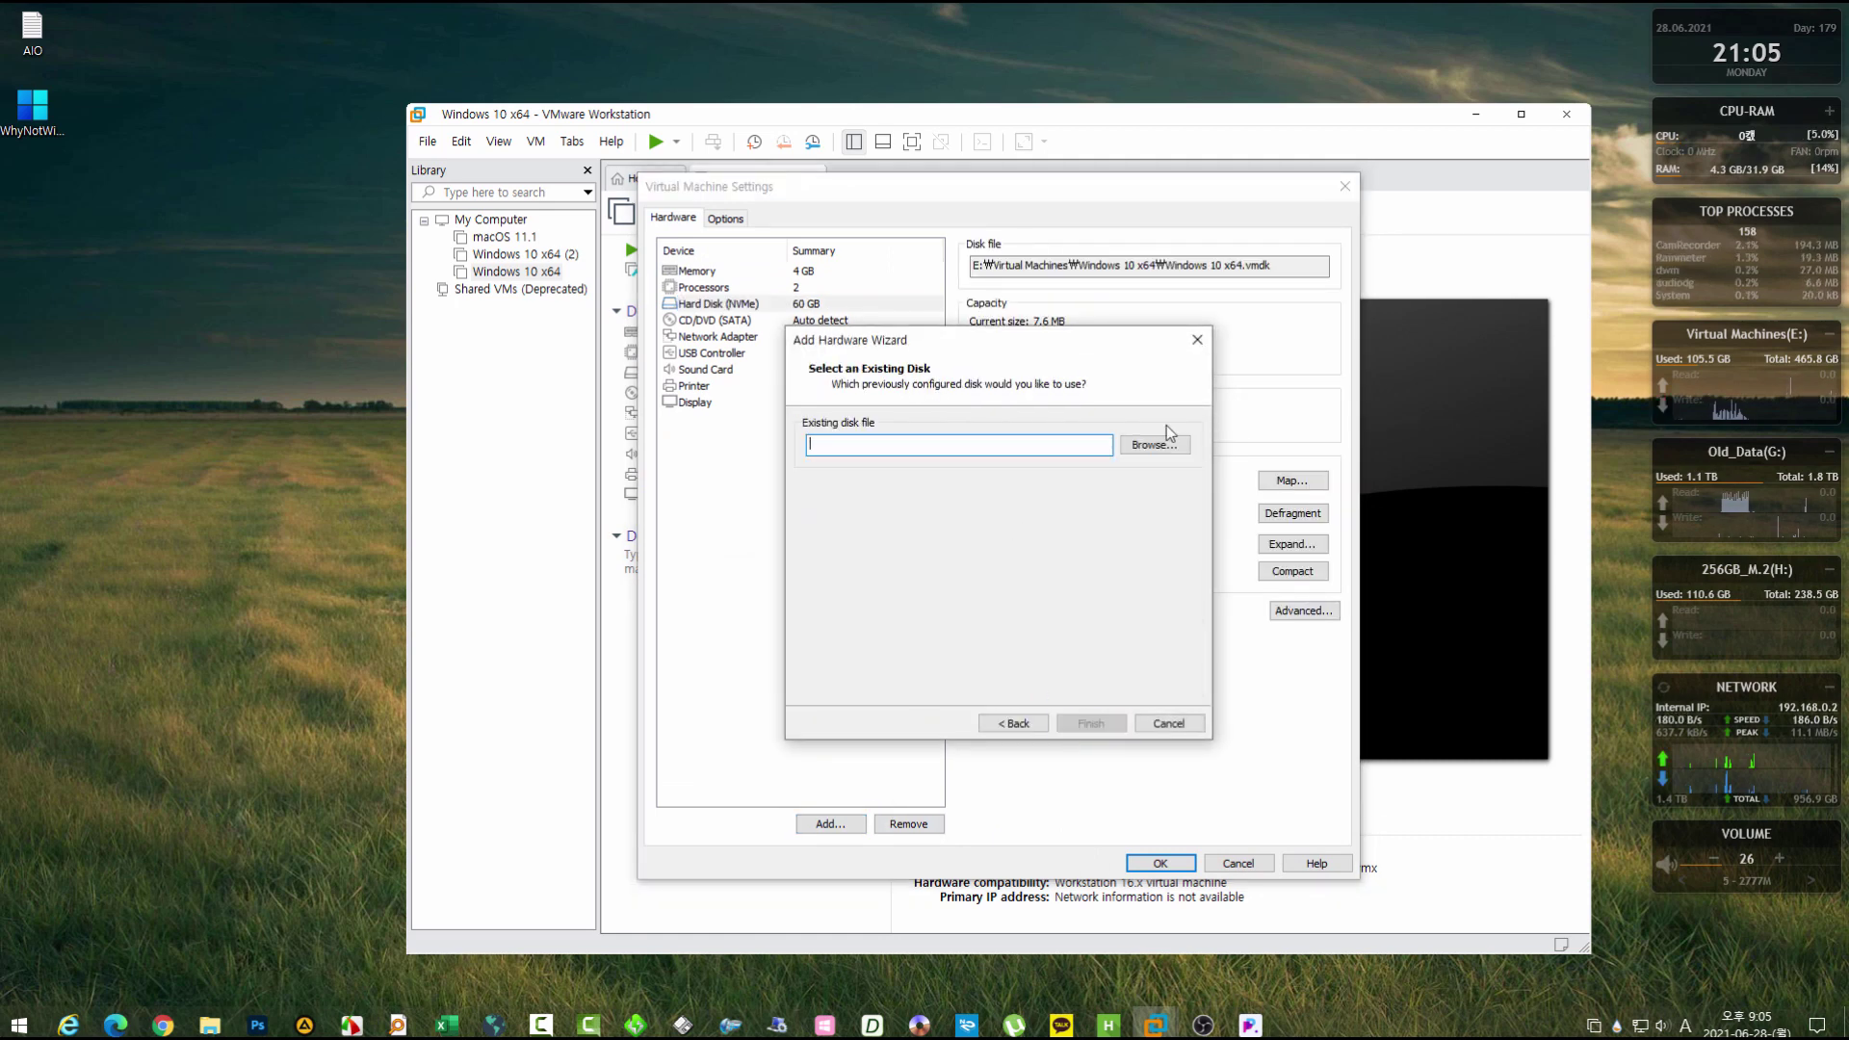
Attach WinPE_VHD.vhd from E:\WinPE_VHD as the existing disk, keep its existing format and save the virtual machine settings.
click(1172, 444)
click(1560, 817)
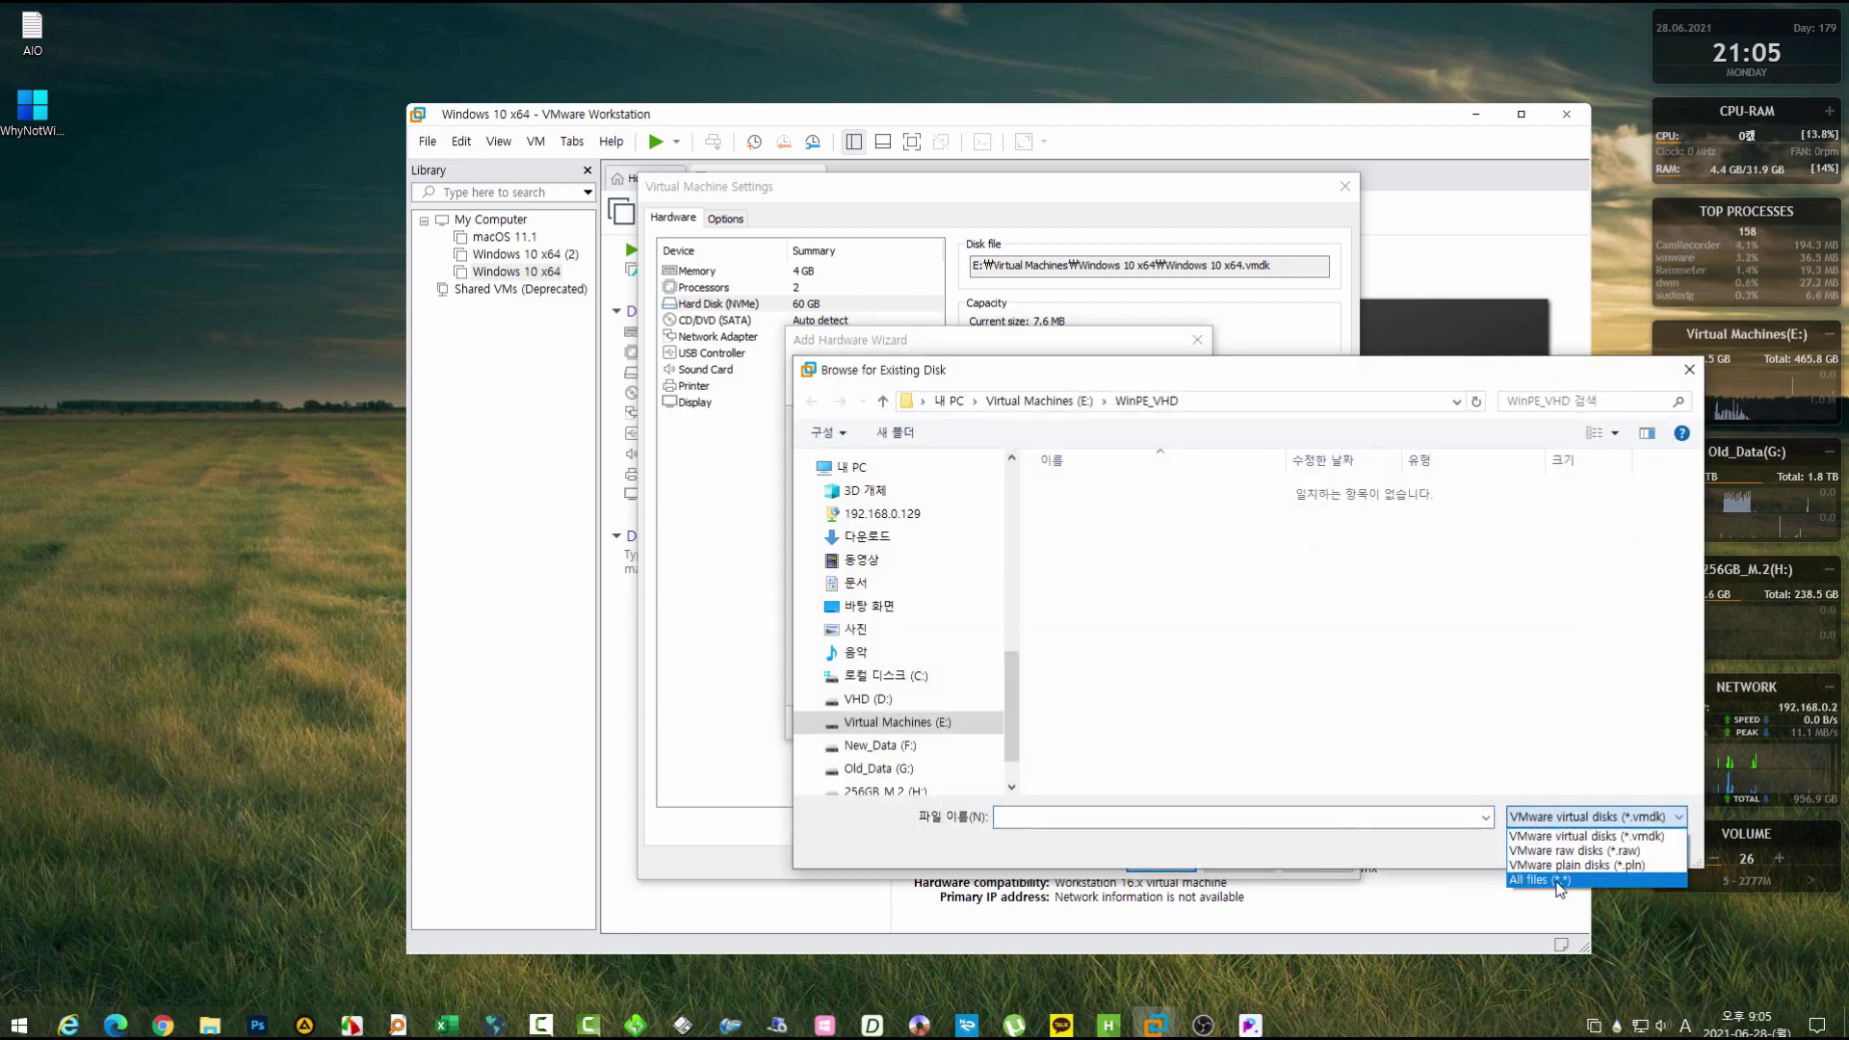
click(1542, 879)
double_click(1098, 492)
click(1092, 723)
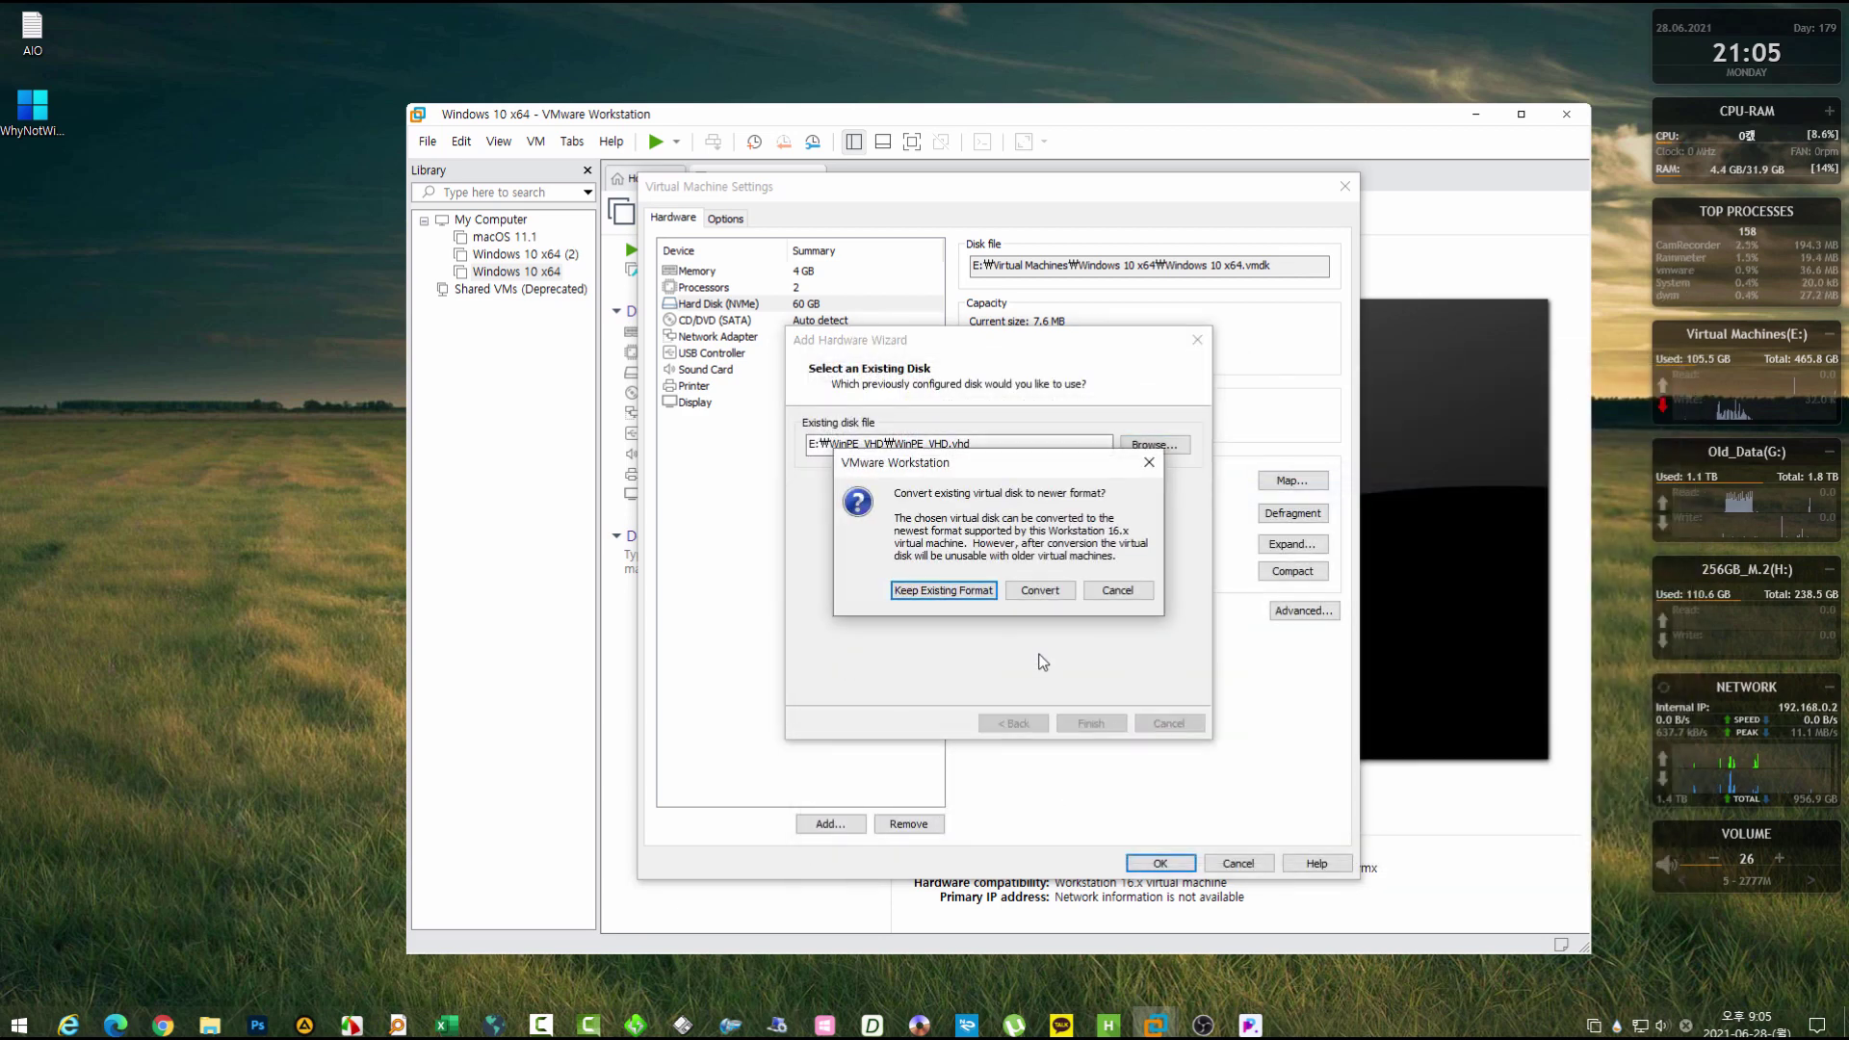
click(969, 592)
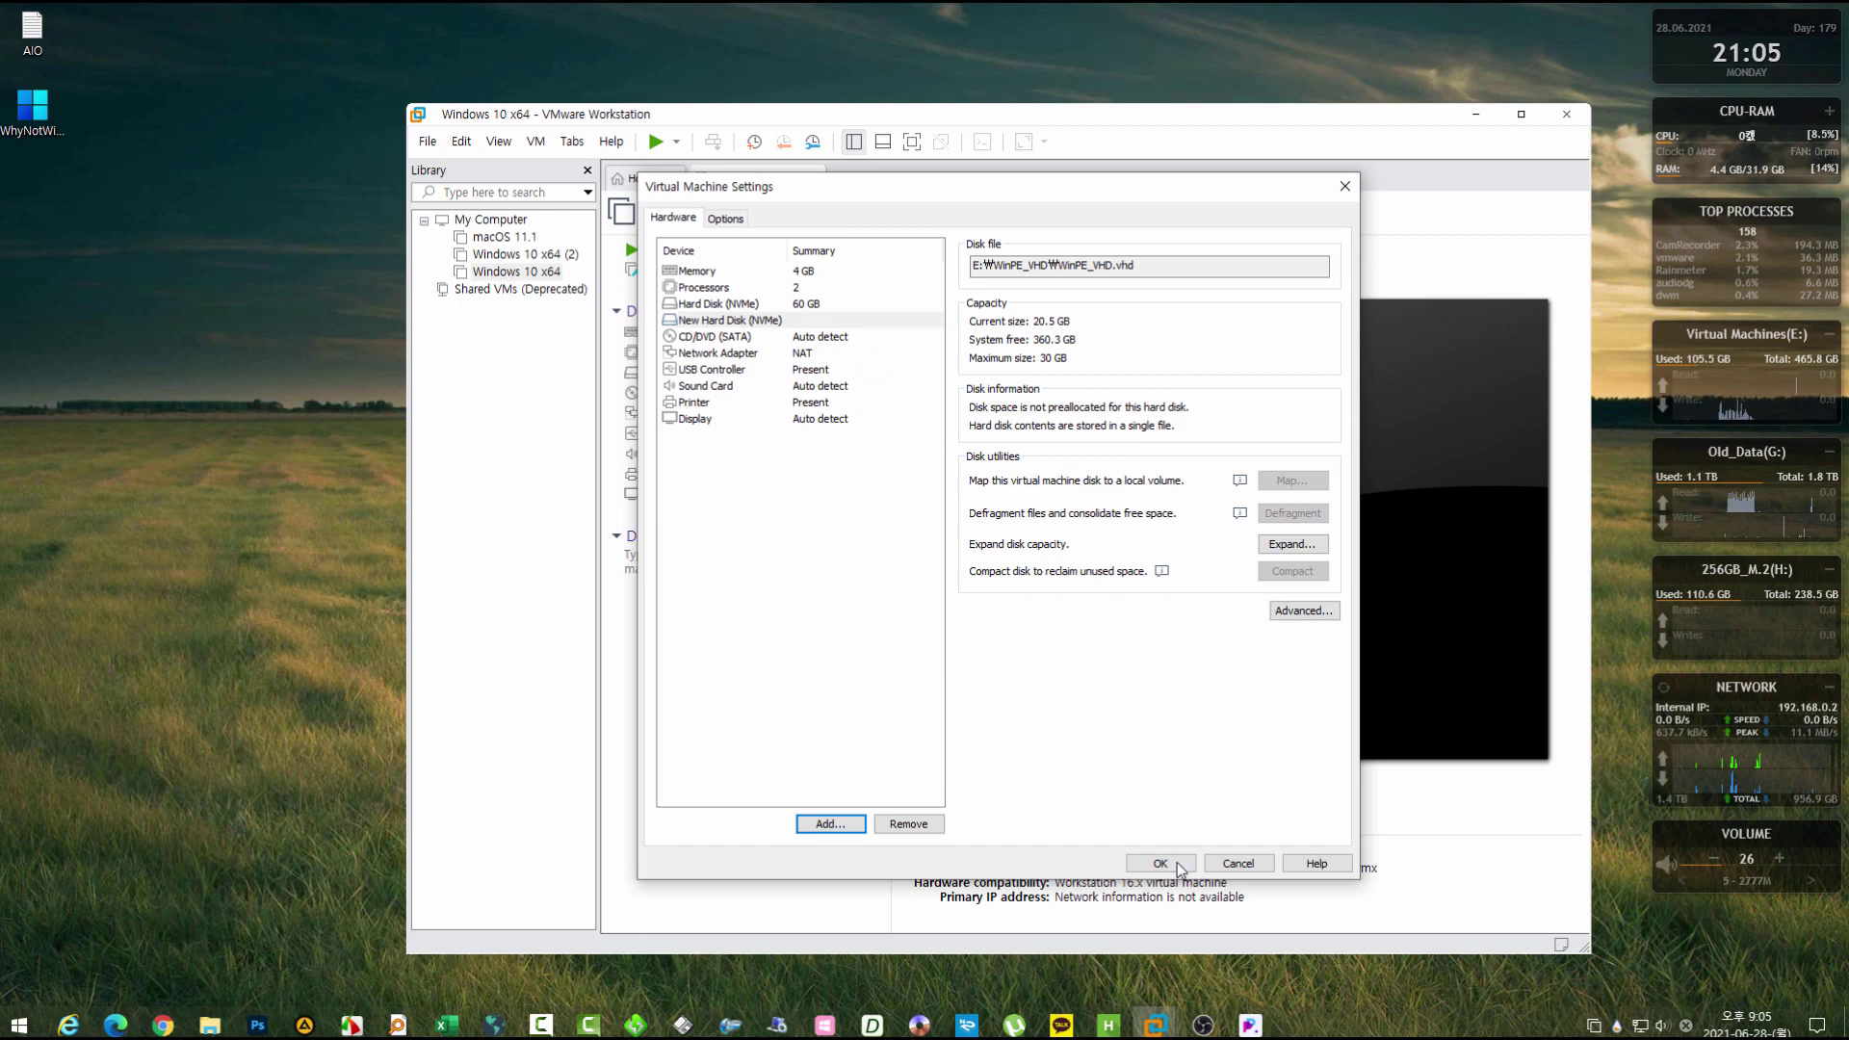
key(Return)
Power on the Windows 10 x64 virtual machine to firmware, agreeing to try connecting the sata0:1 device at every power-on.
right_click(790, 188)
mouse_move(830, 219)
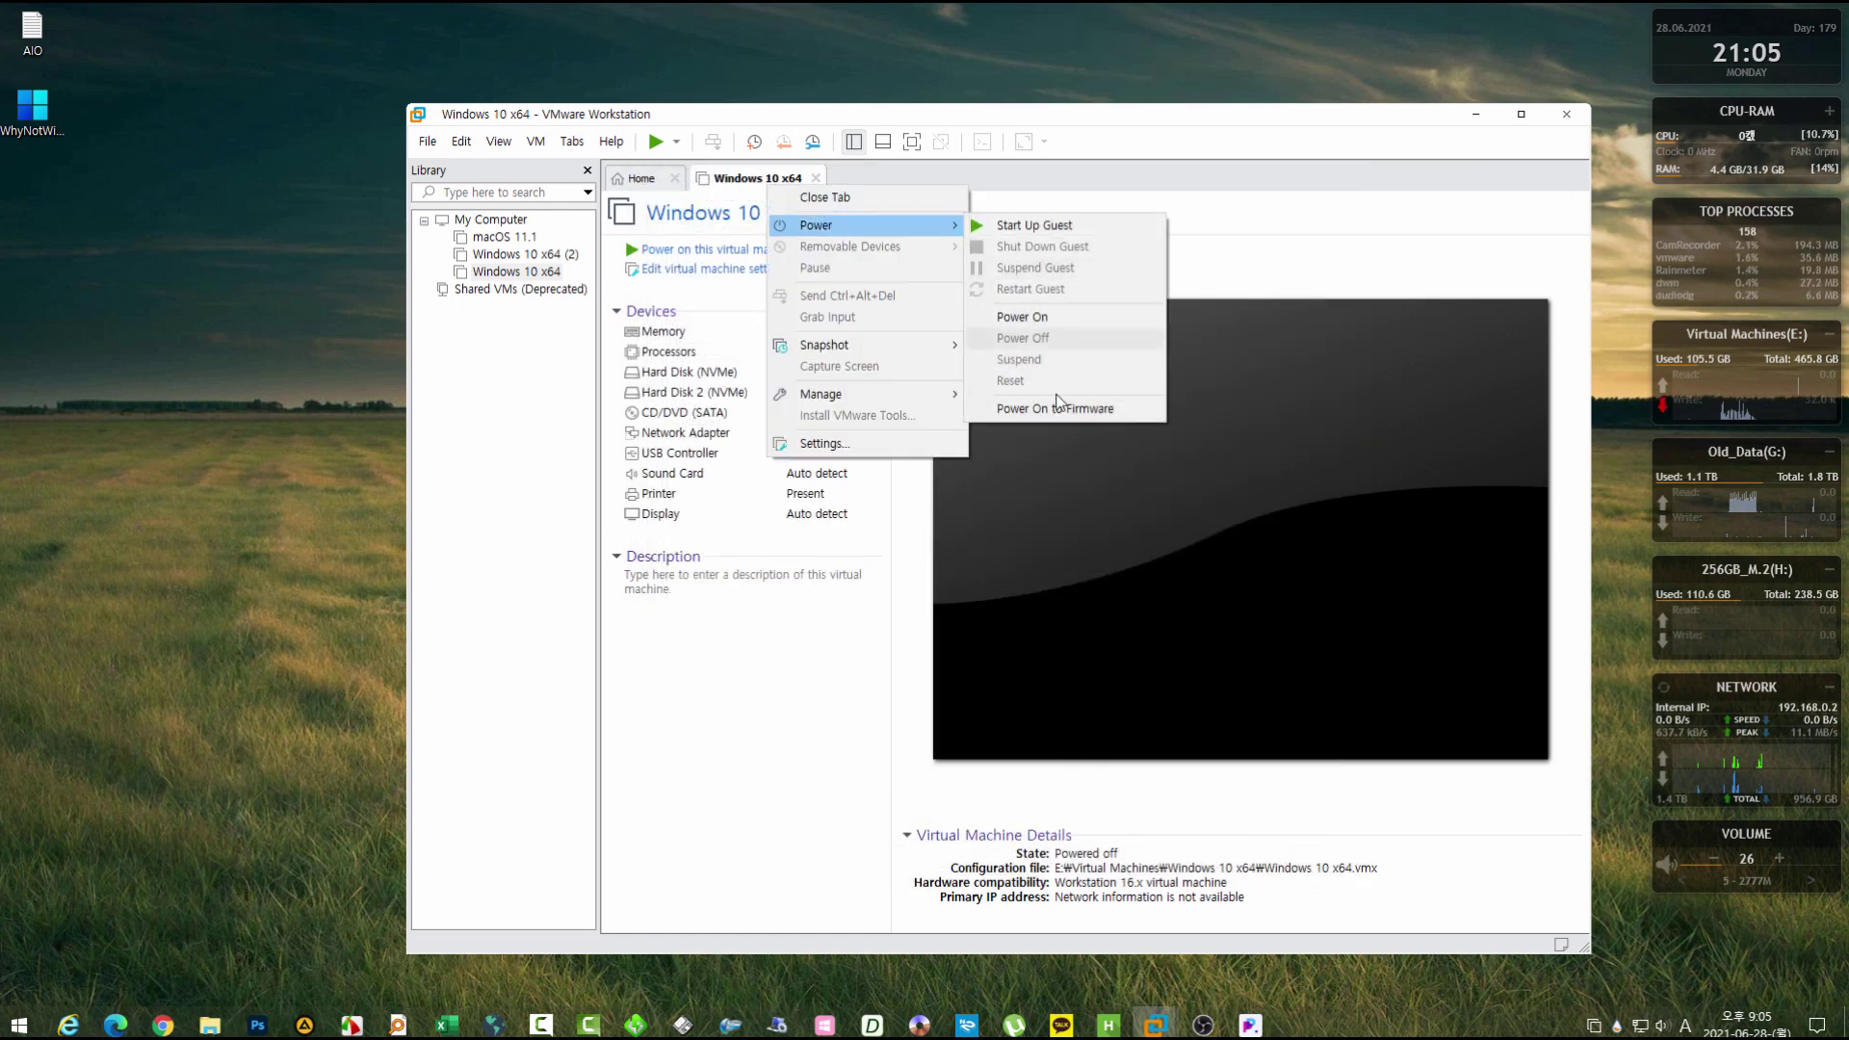
click(1056, 402)
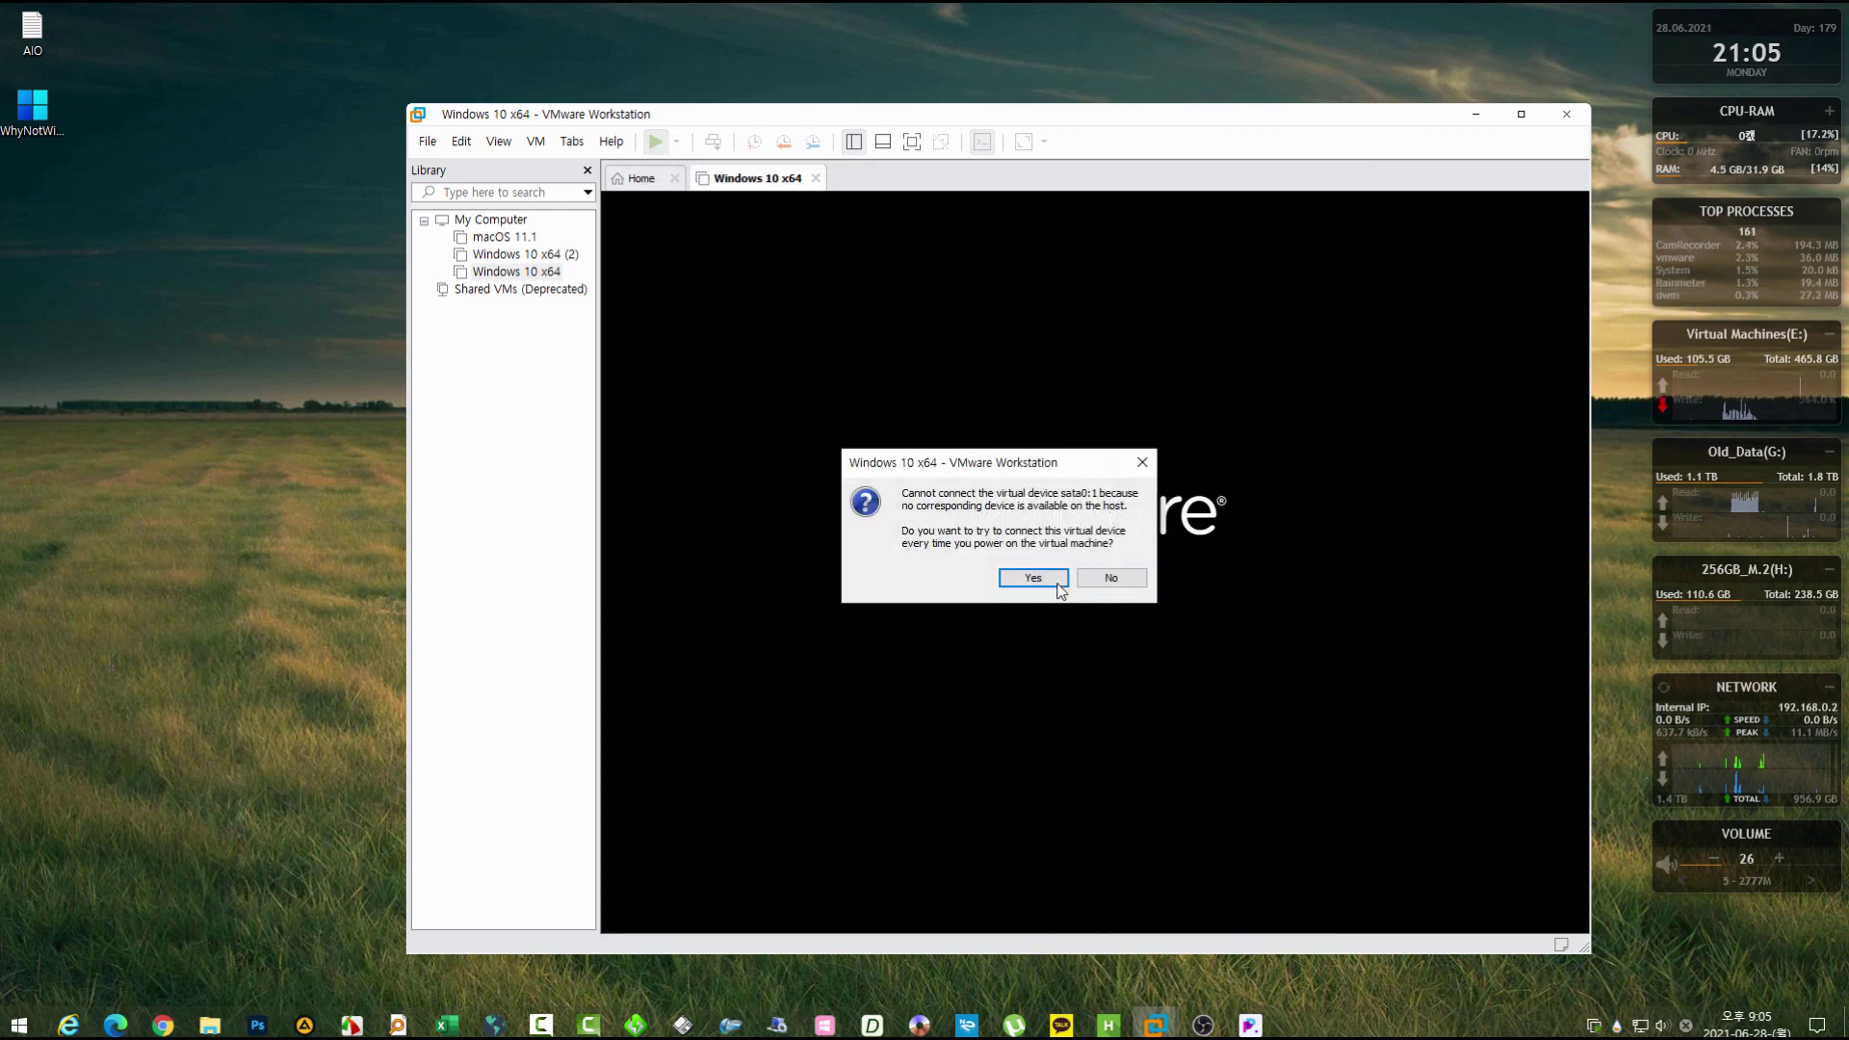
click(1058, 584)
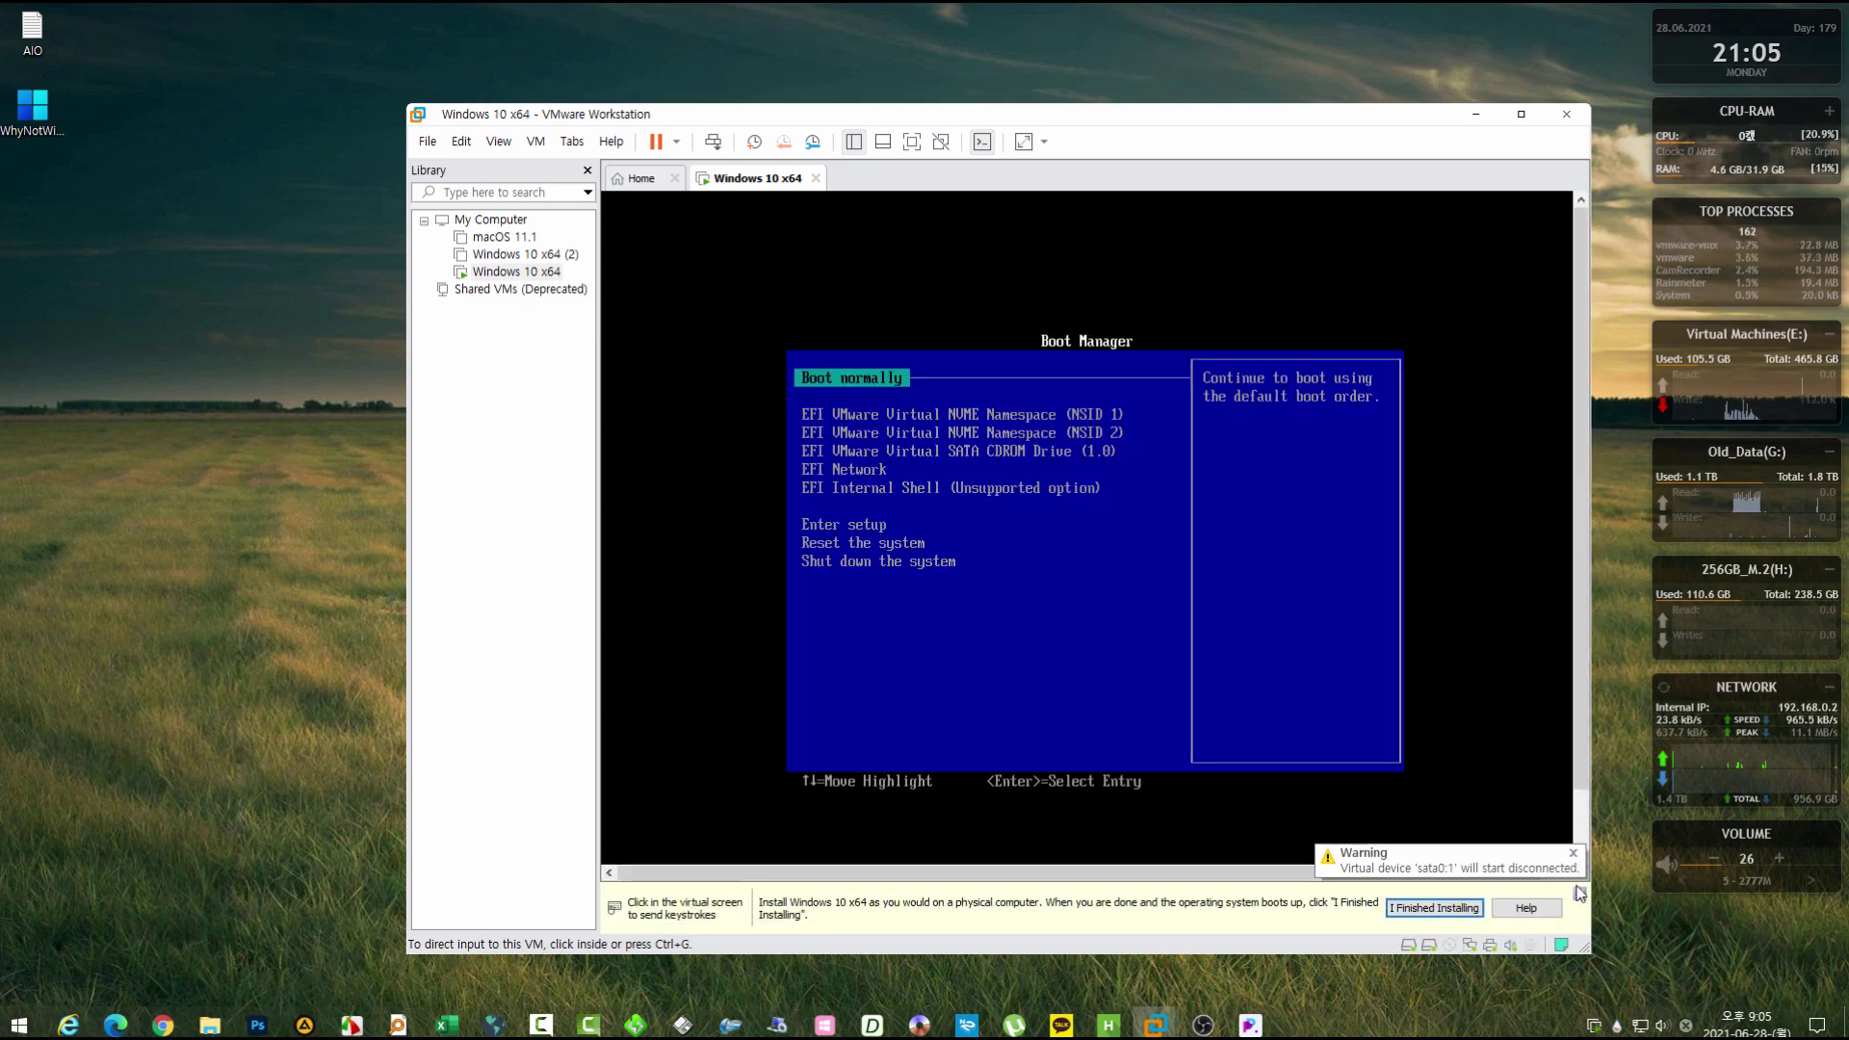
Boot the virtual machine from EFI VMware Virtual NVME Namespace (NSID 2).
click(1580, 893)
key(Down)
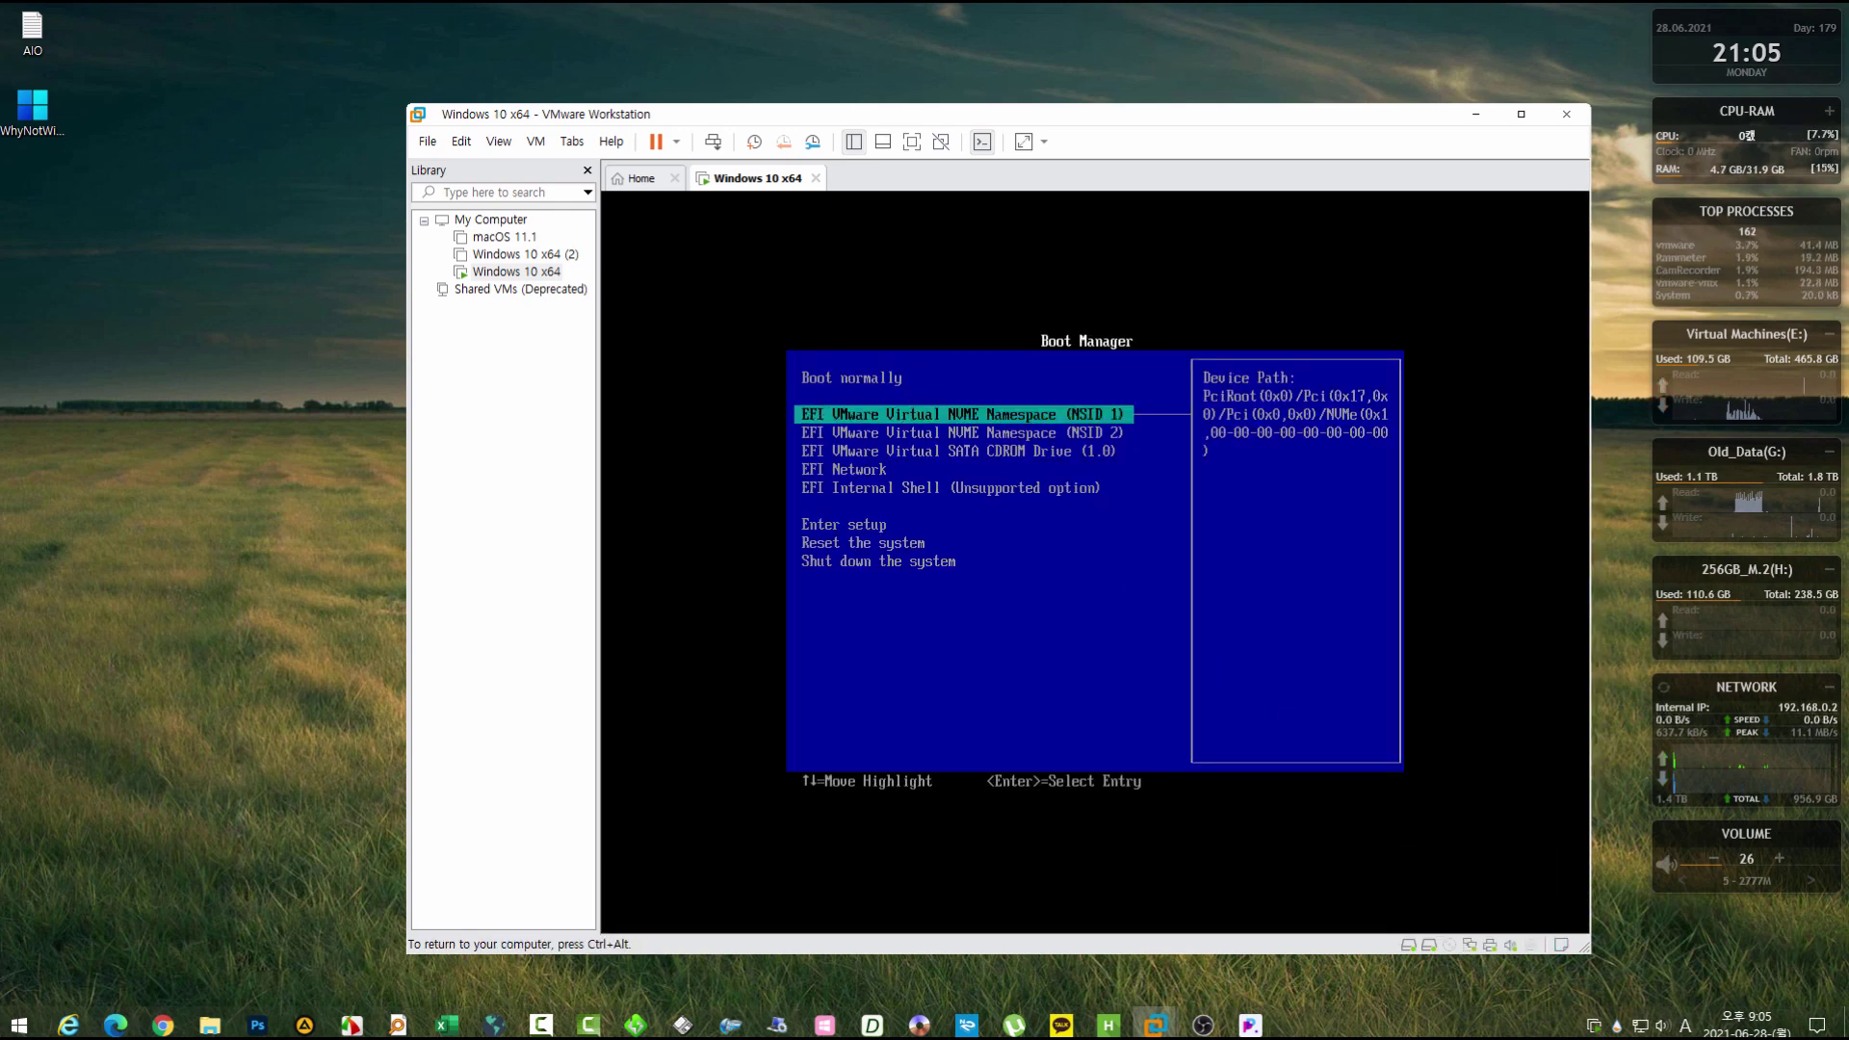
key(Down)
key(Return)
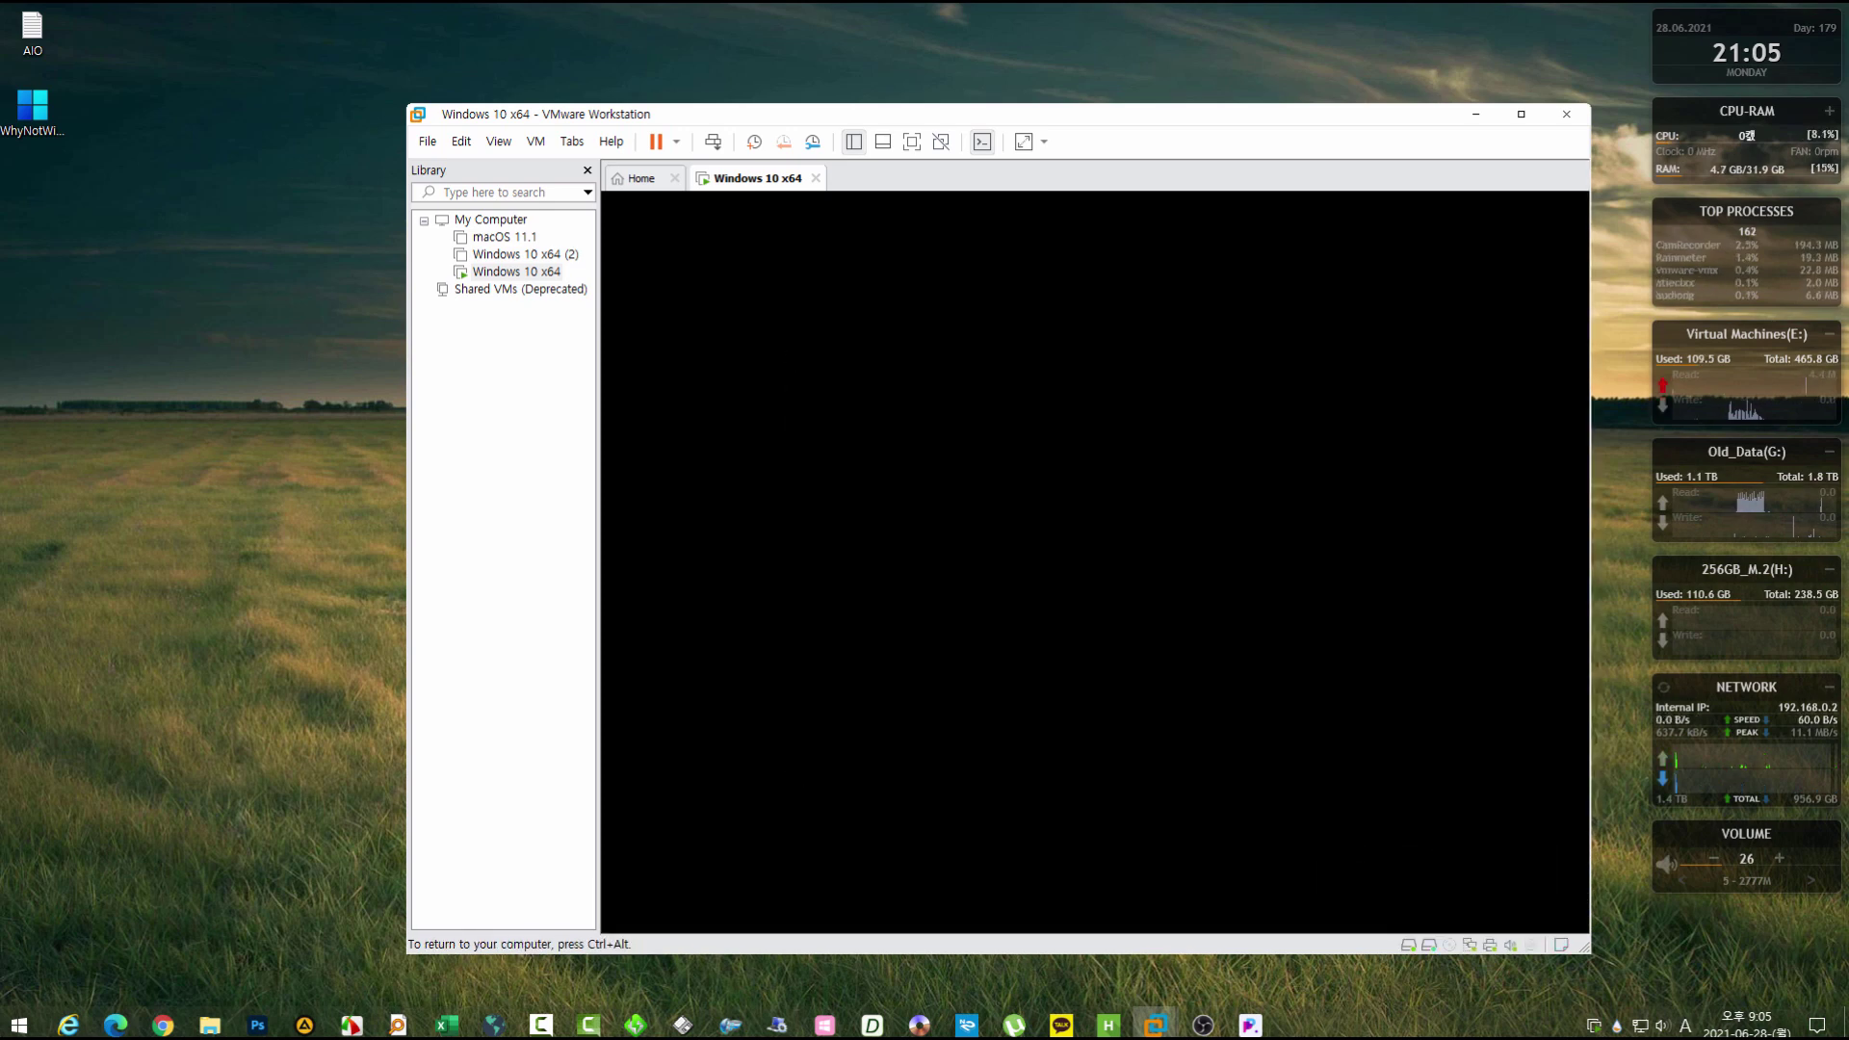
Boot the 21996.1.210529-1541.co_release_CLIENT_CONSUMER_x64FRE_en-us.iso image from the 2.Windows_ISO folder.
key(Down)
key(Down)
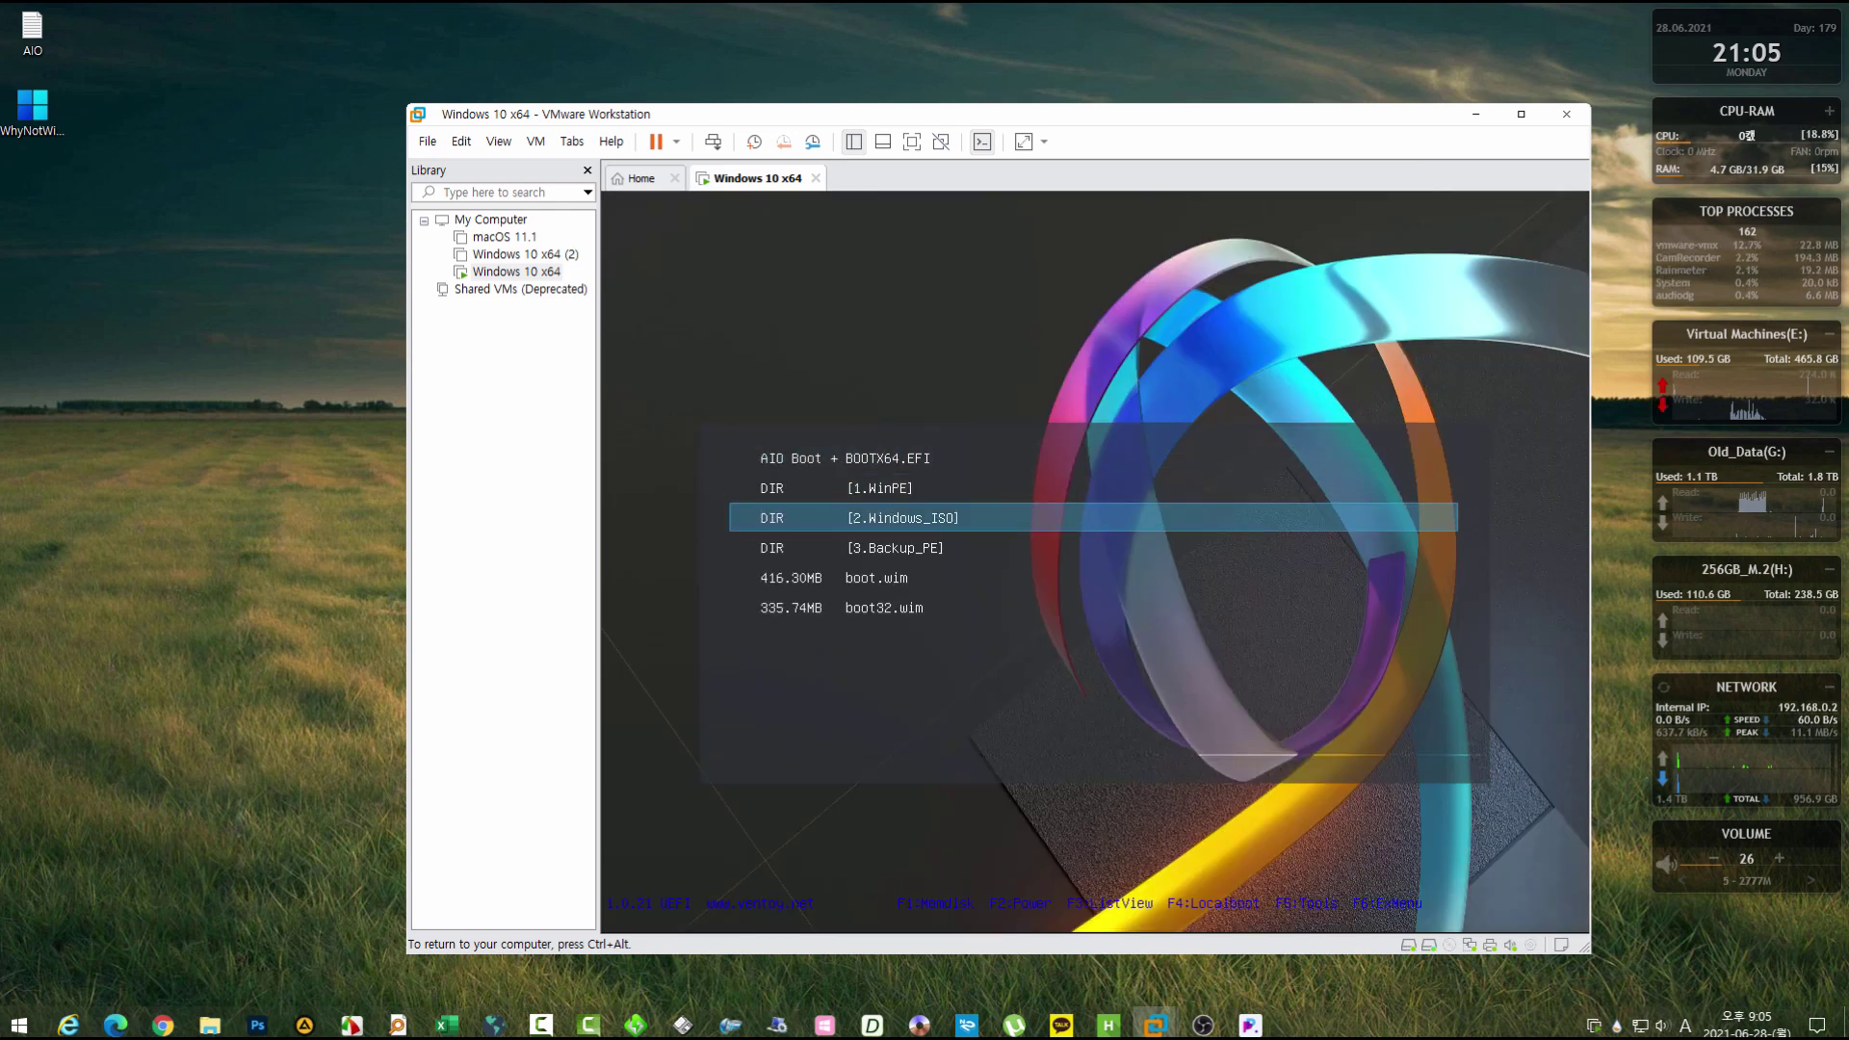
key(Return)
key(Down)
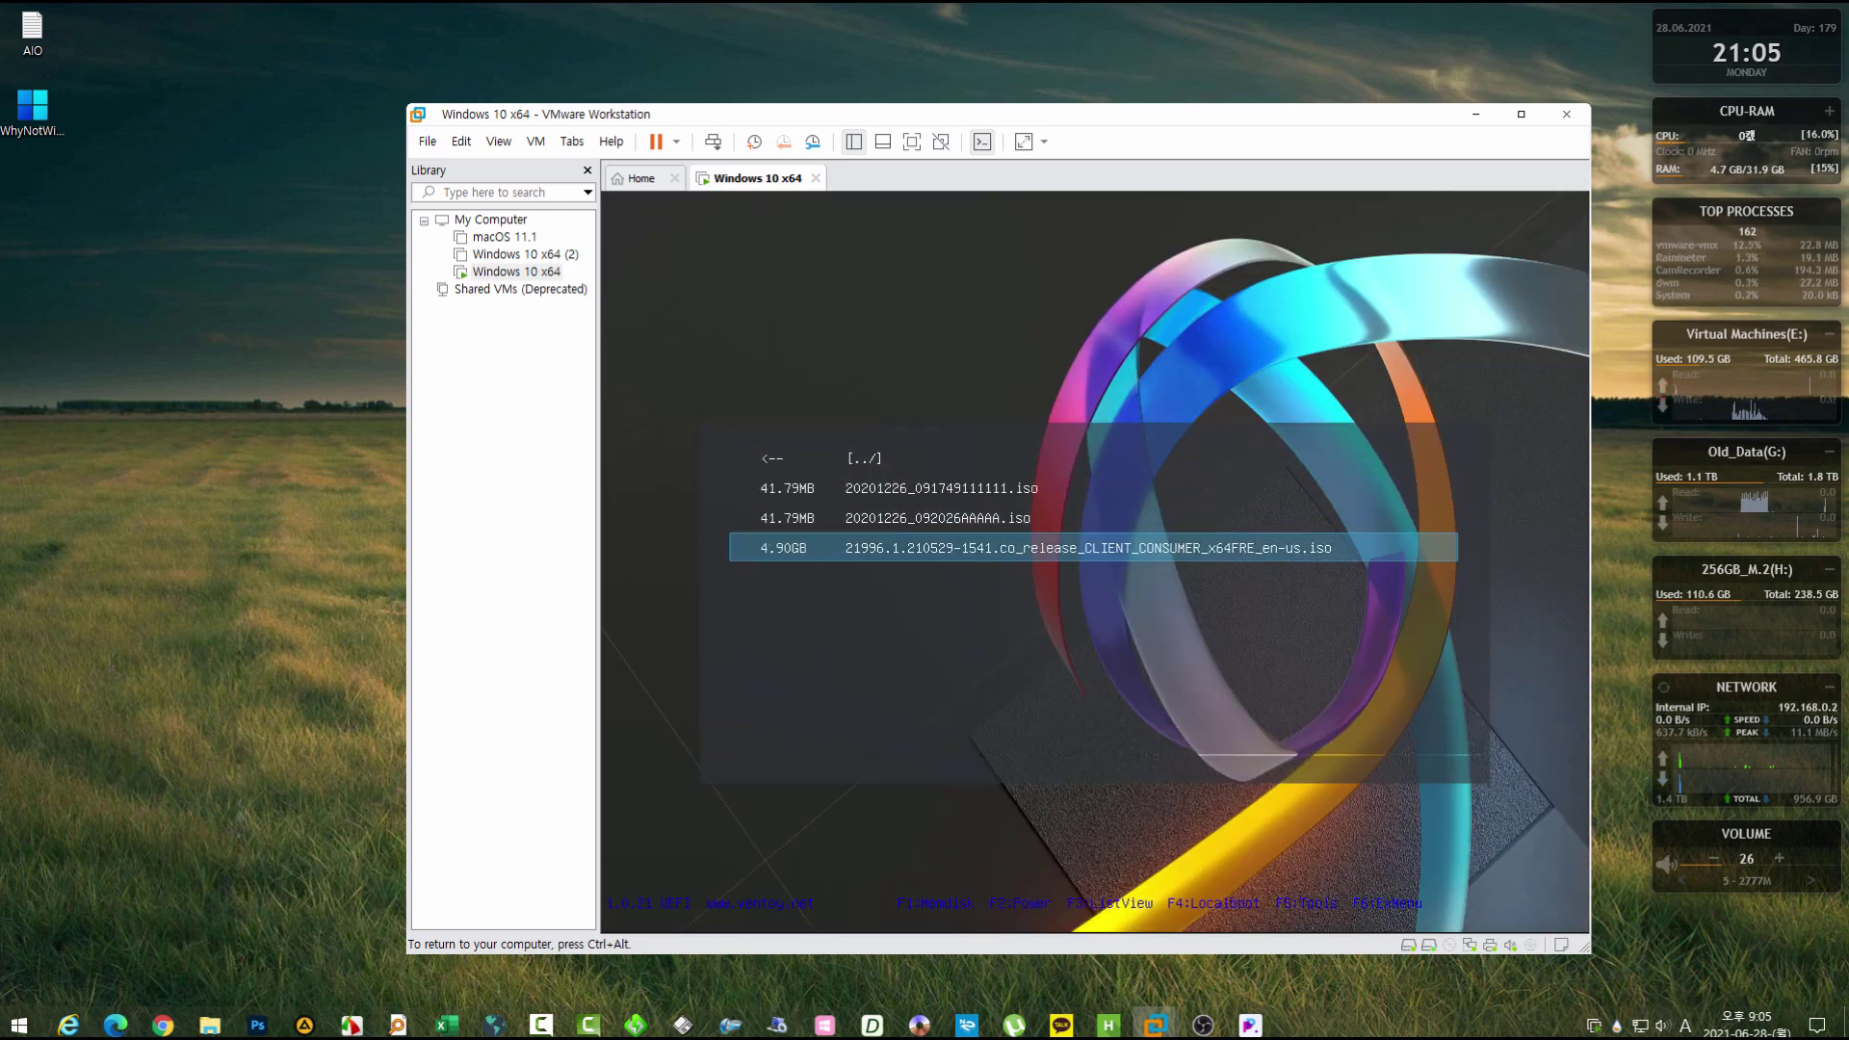
key(Return)
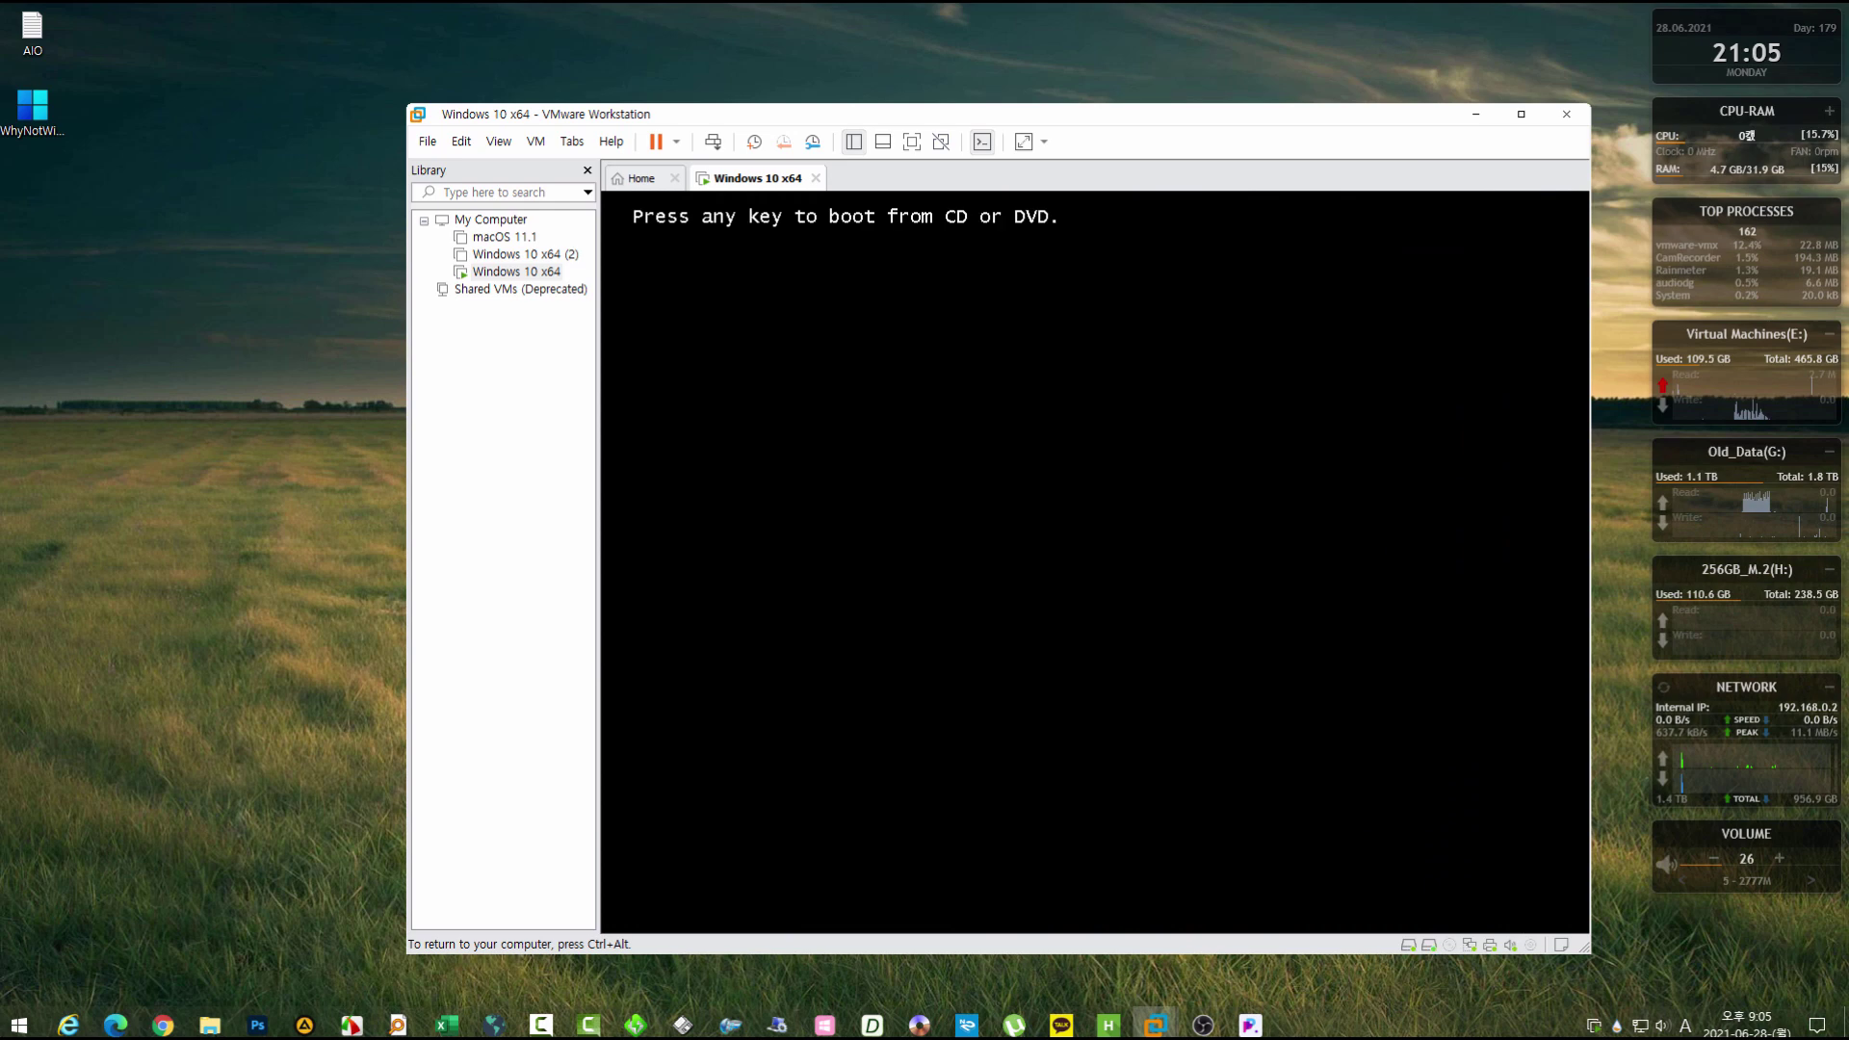
key(Return)
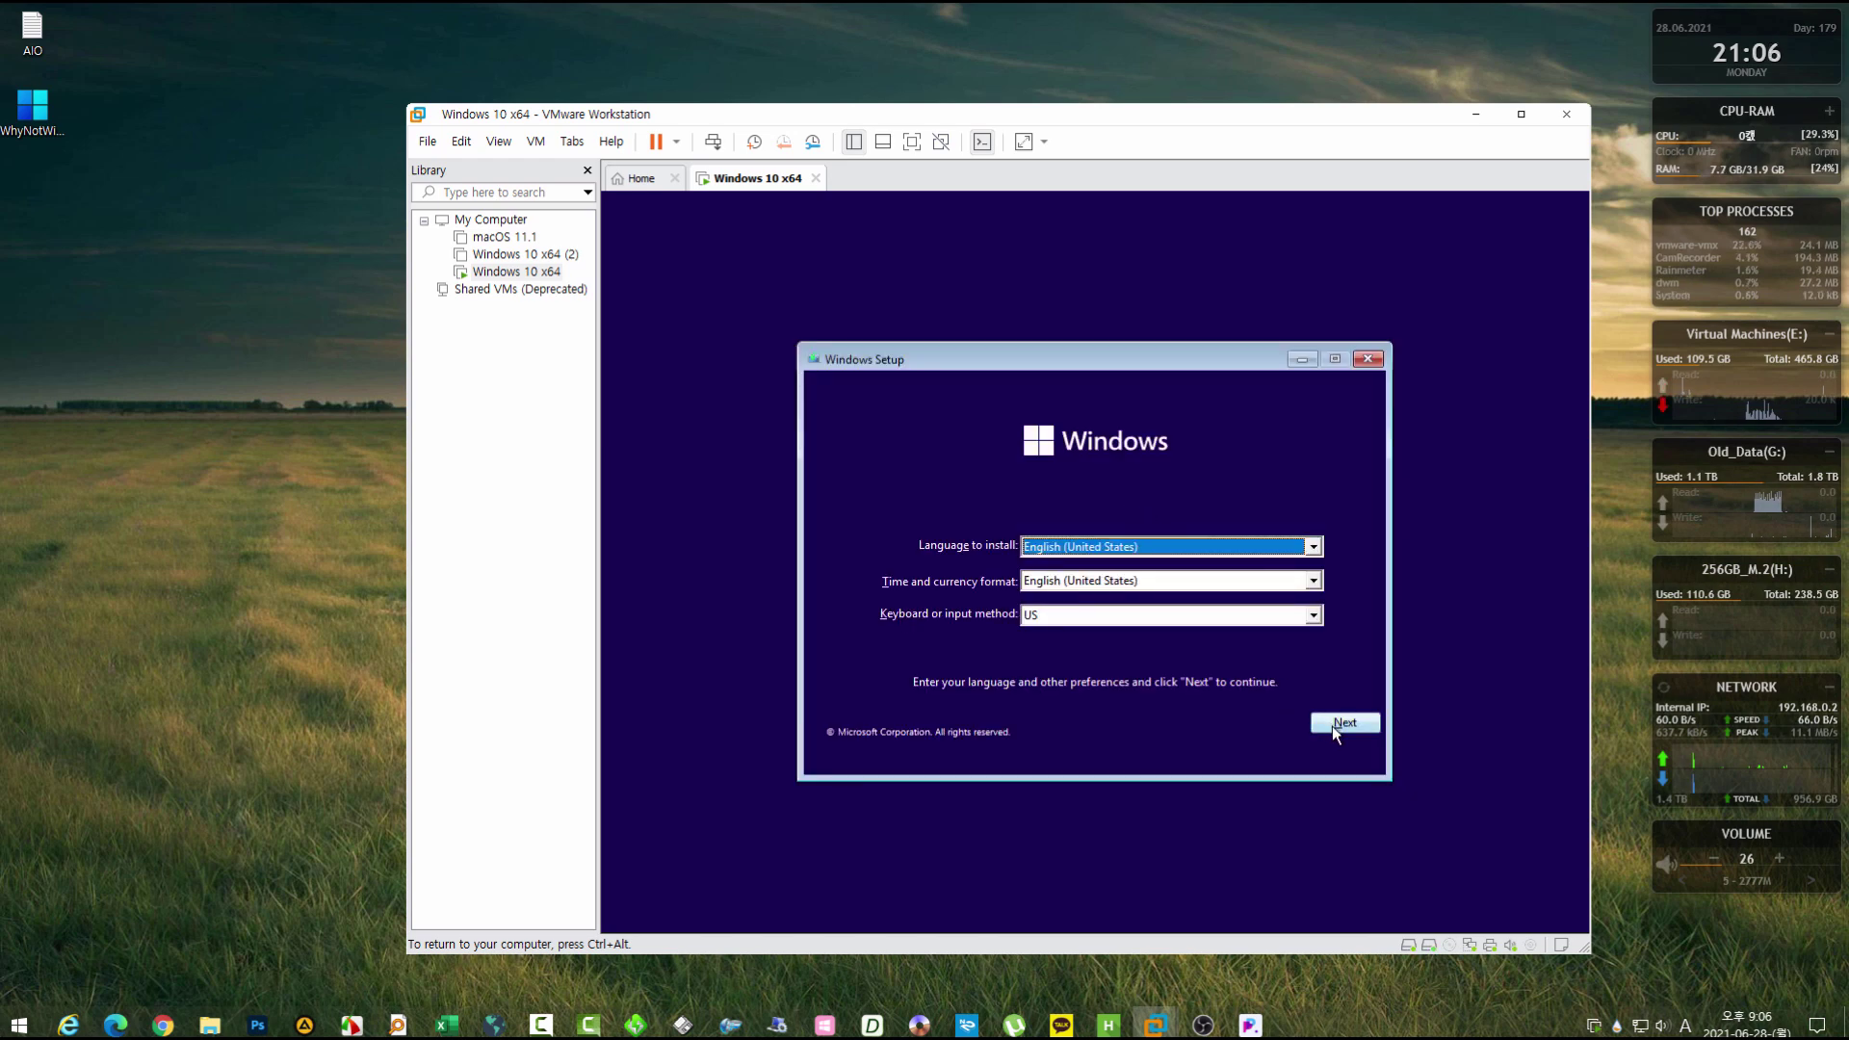
Start Windows Setup with the English (United States) language and US keyboard settings, and choose the Windows 11 Pro edition.
click(1339, 725)
click(1127, 578)
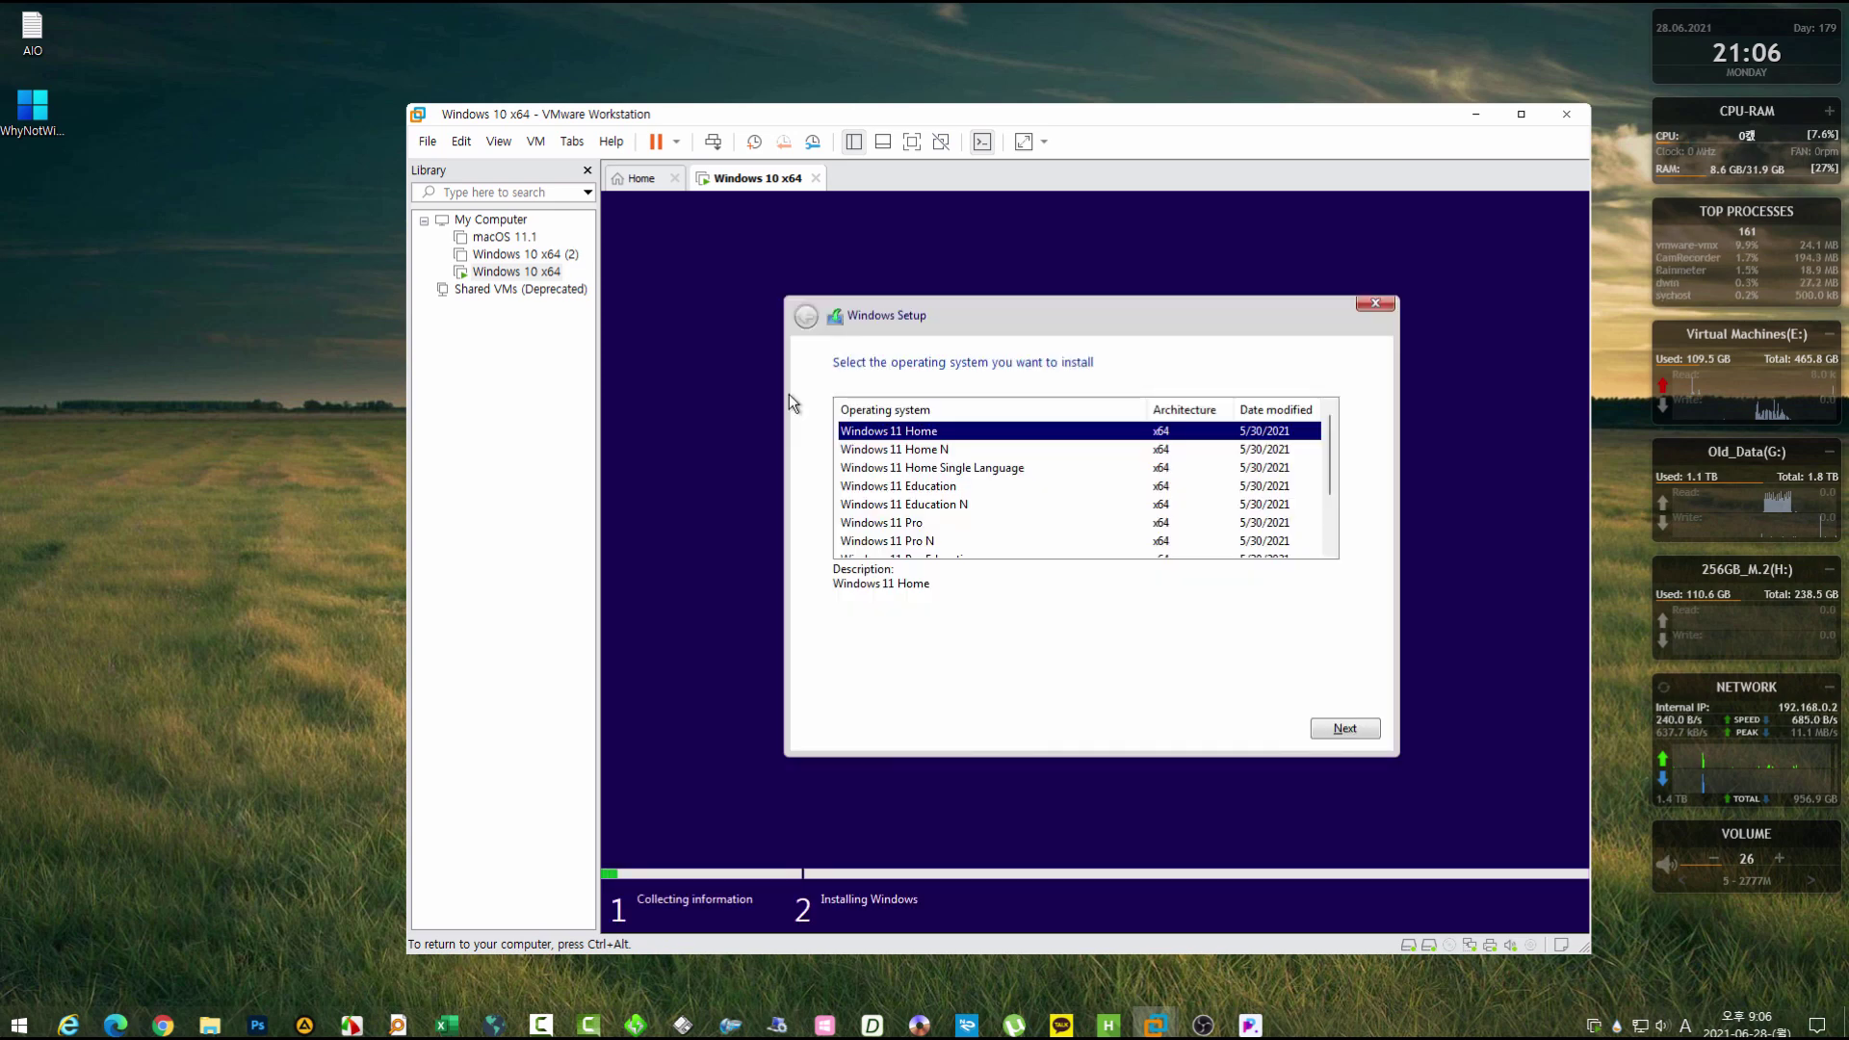
click(949, 505)
click(939, 523)
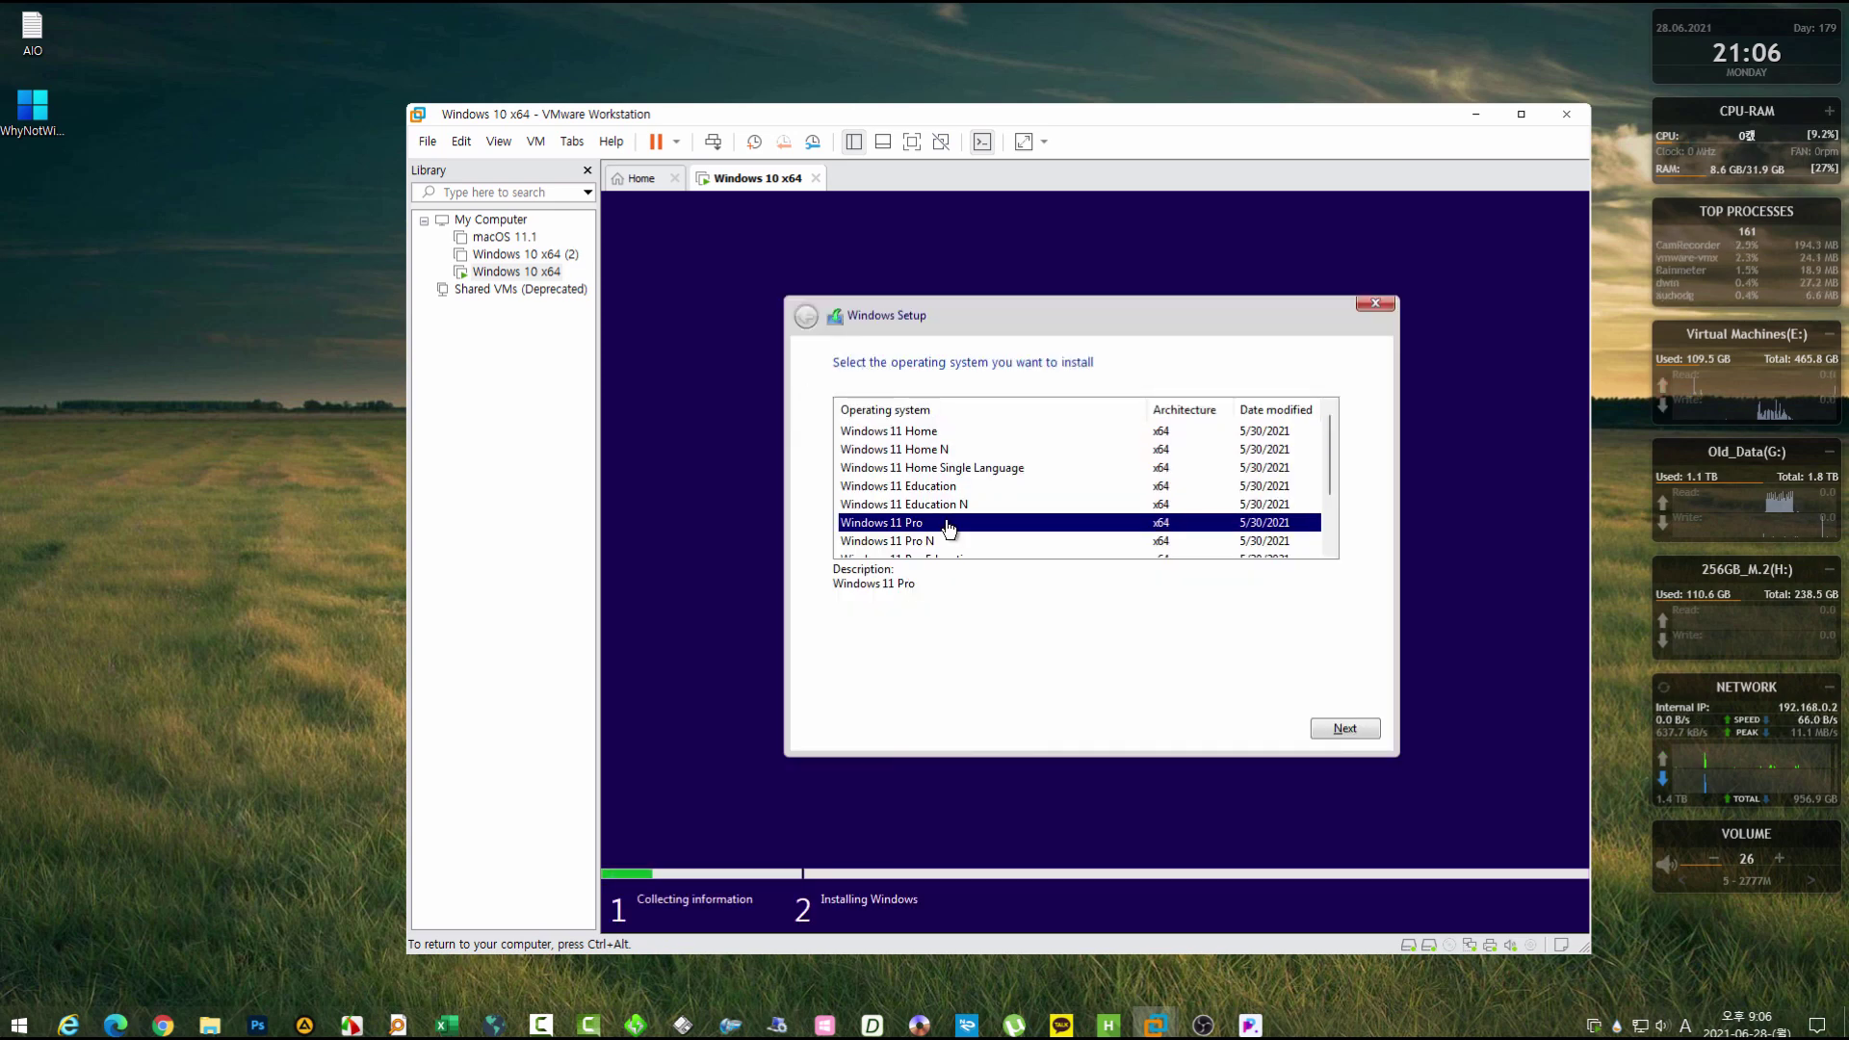
click(1345, 728)
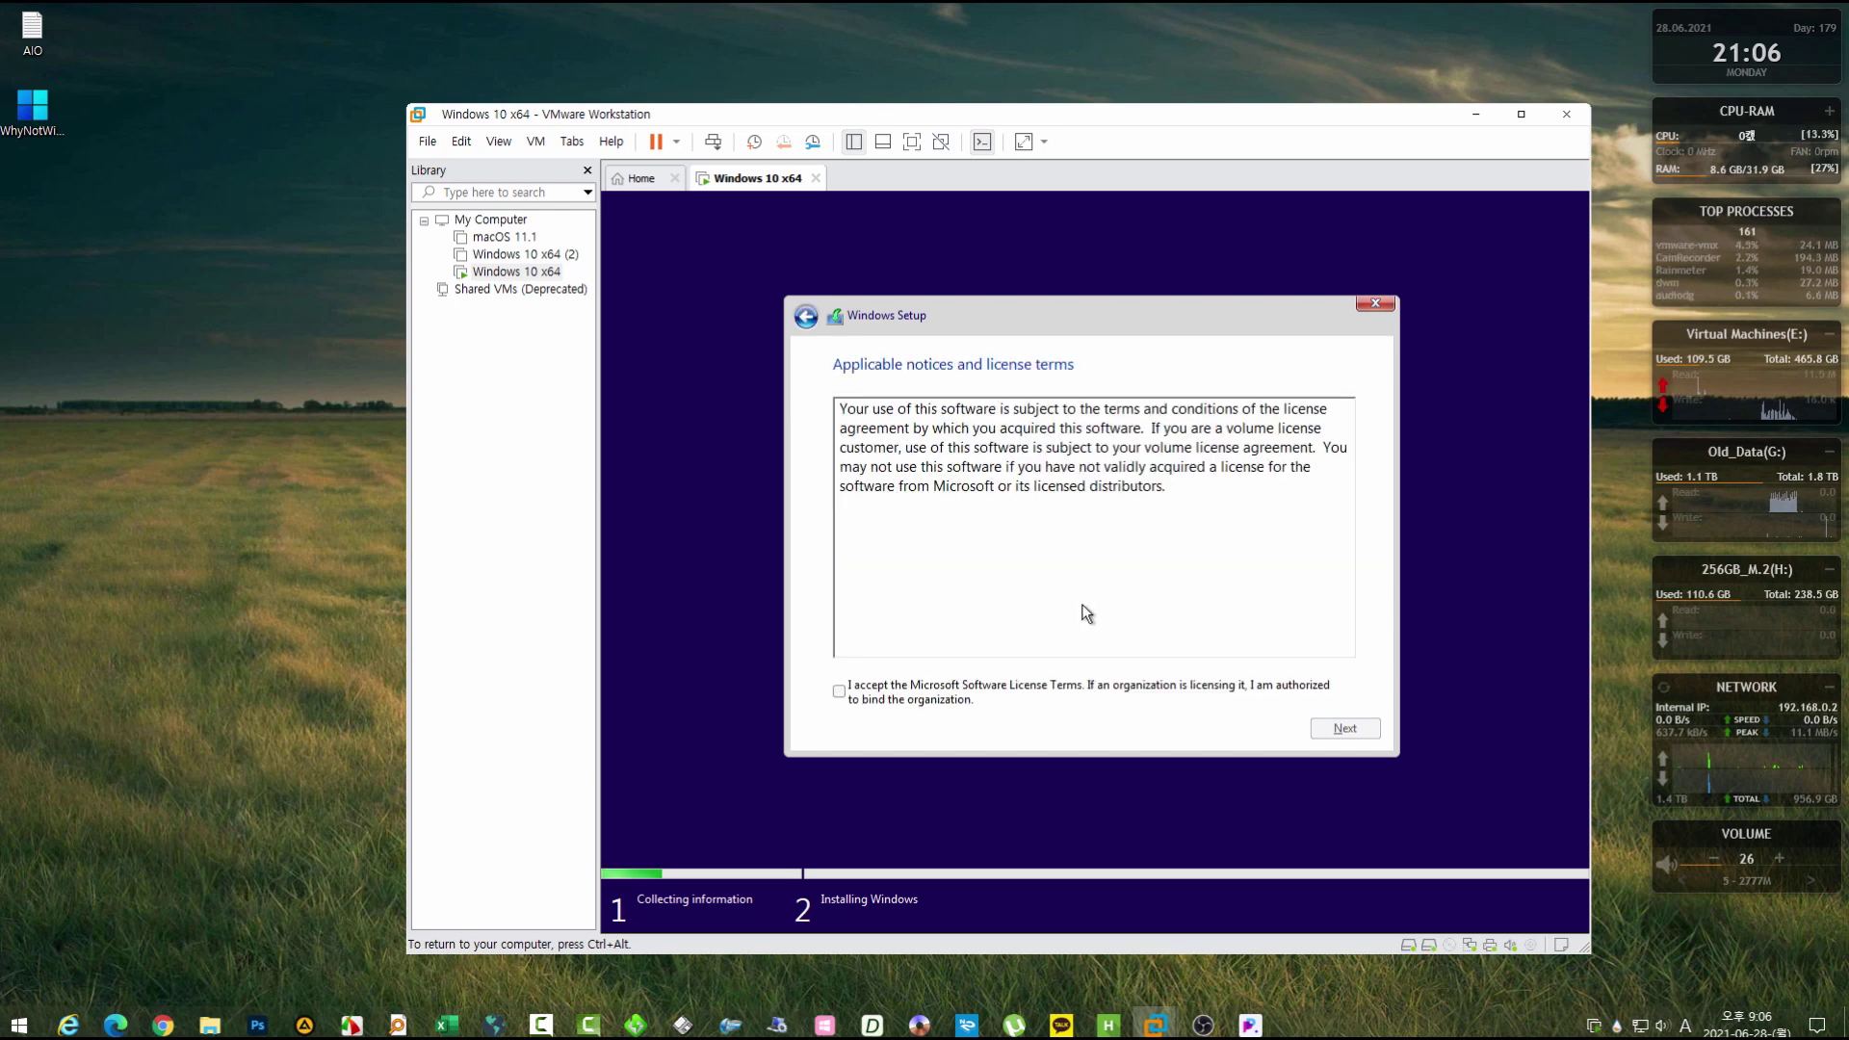
Accept the Microsoft license terms and choose the Custom: Install Windows only (advanced) installation.
click(959, 692)
click(1342, 729)
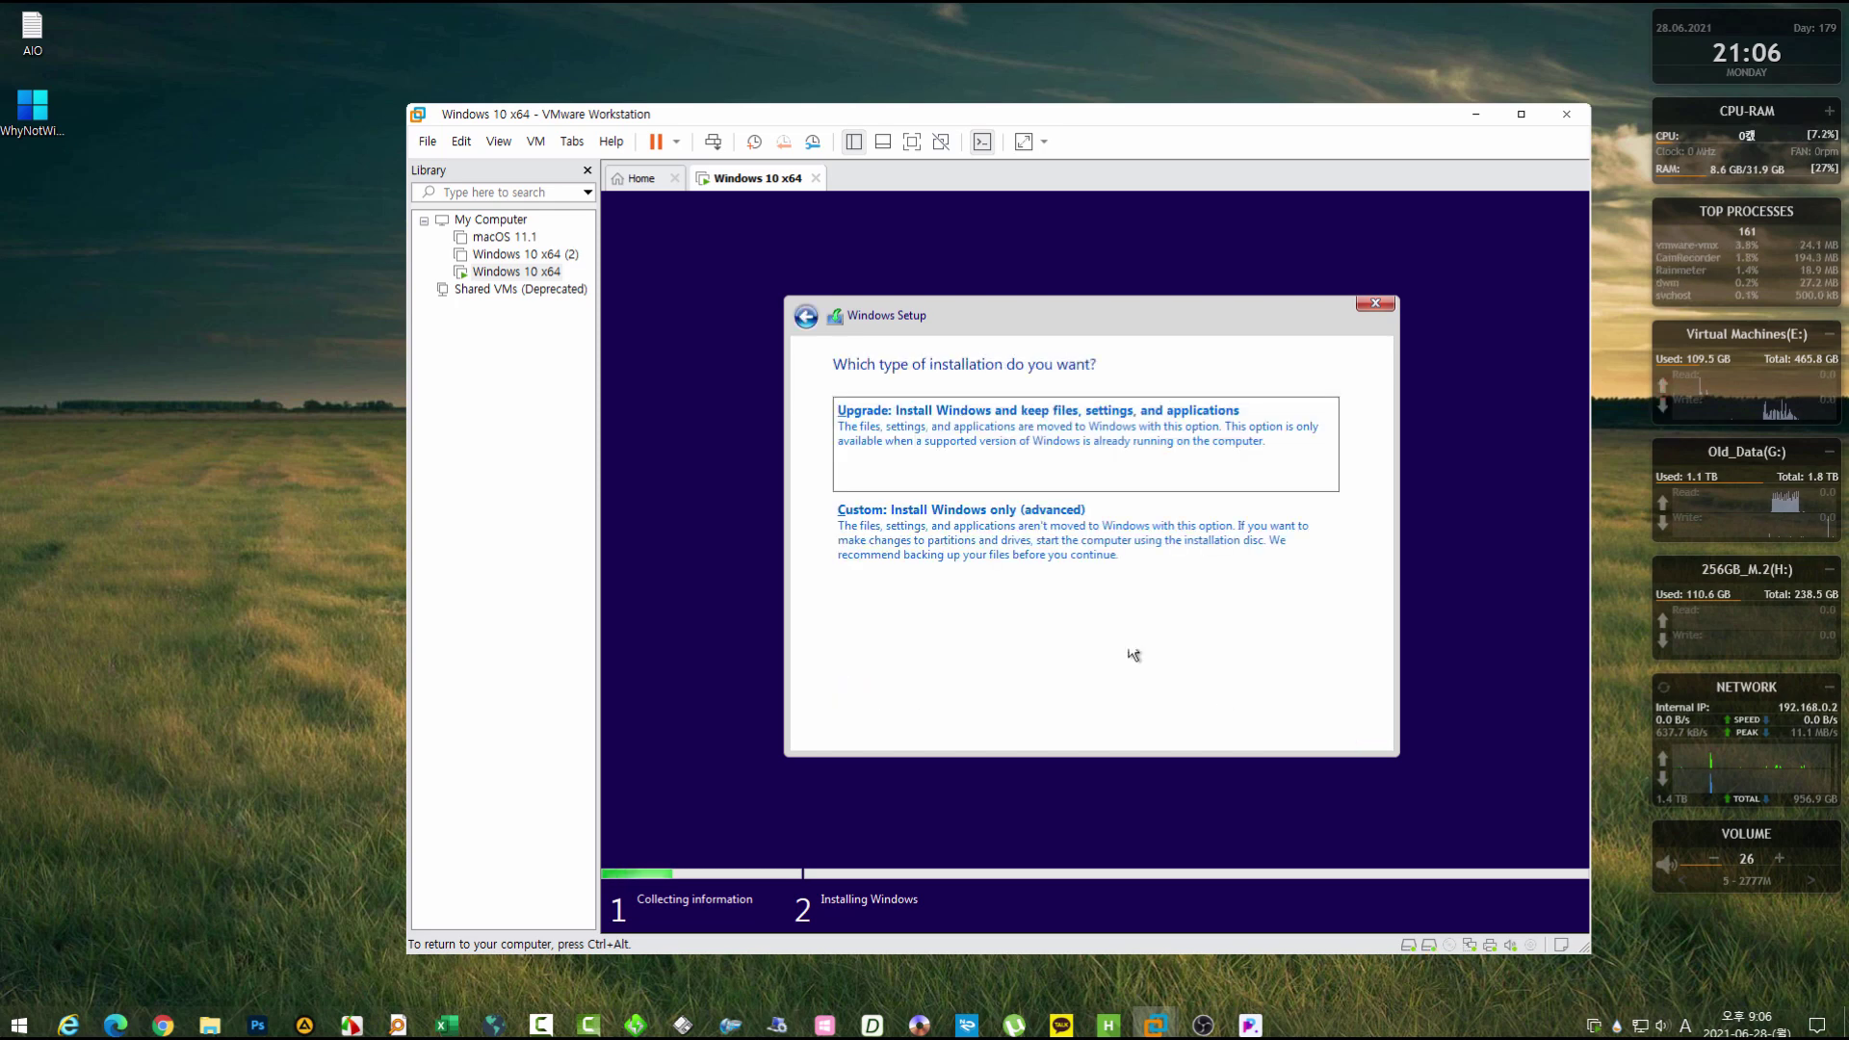
click(1095, 561)
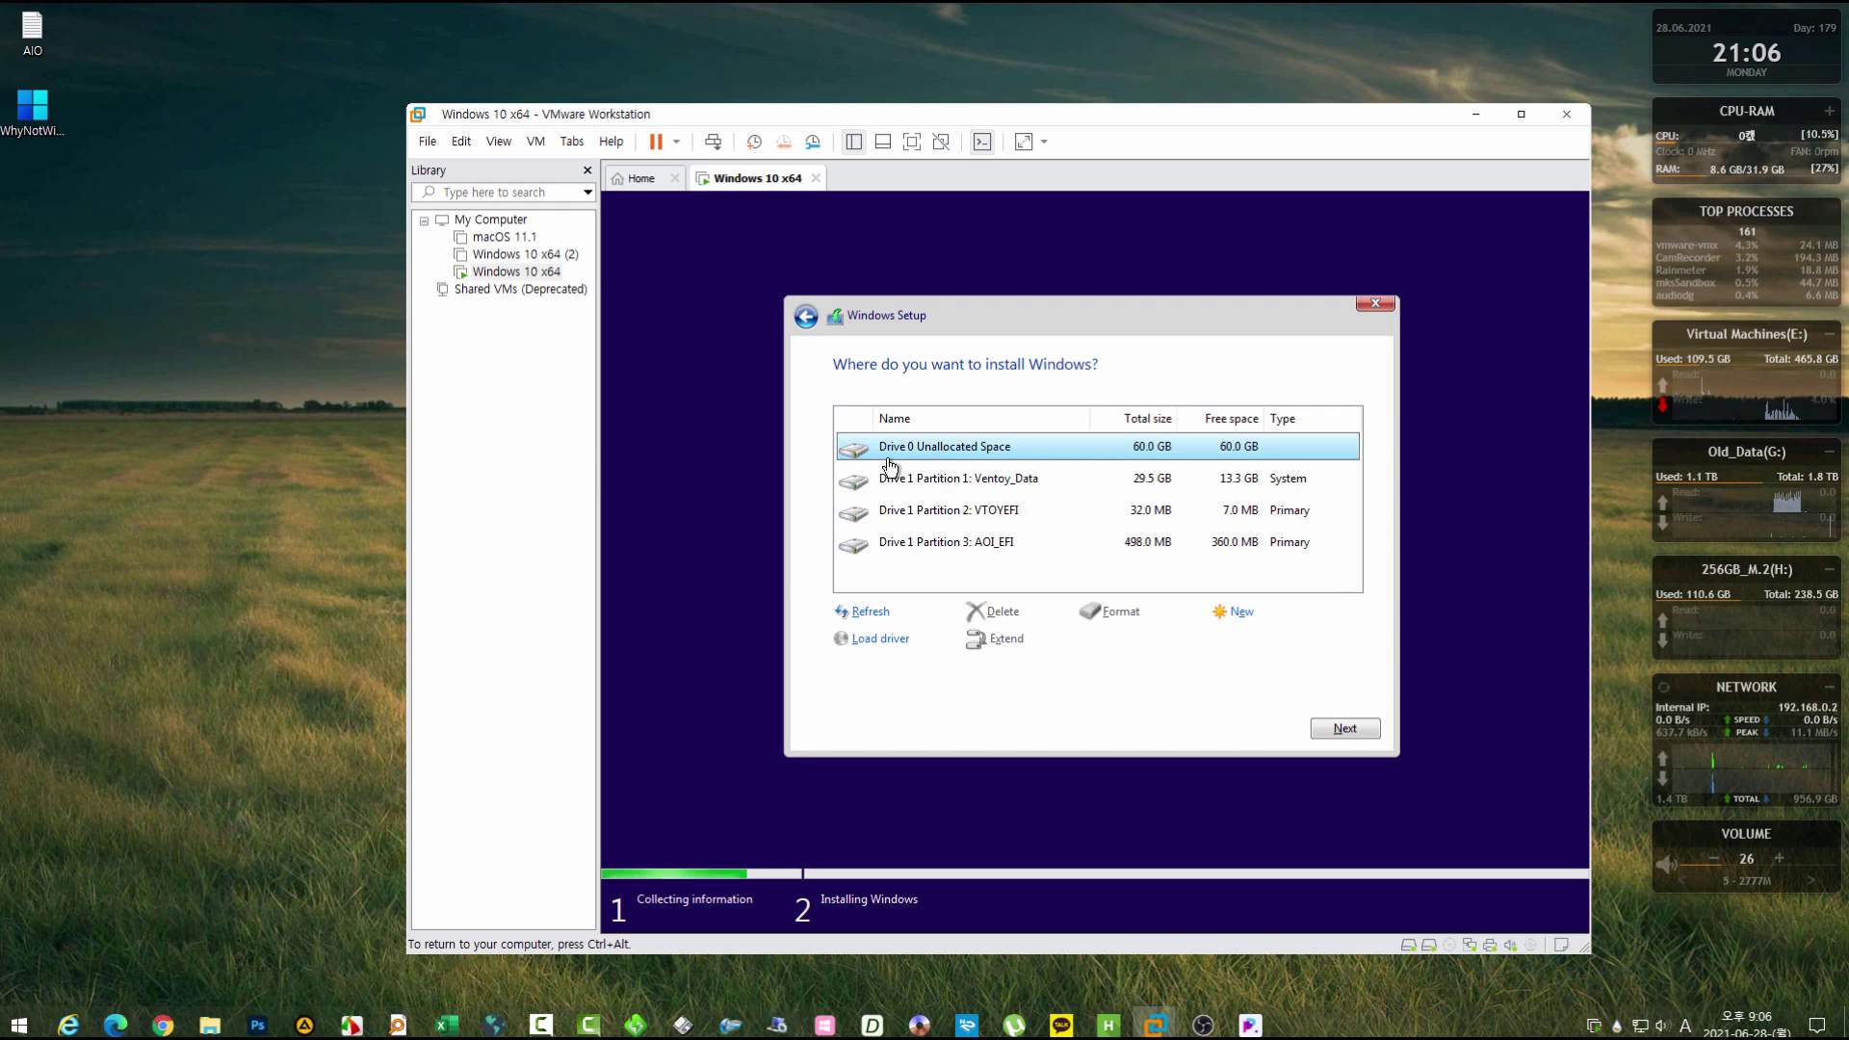
Partition Drive 0's unallocated space at the full offered size and start installing Windows on Drive 0 Partition 3.
click(1246, 614)
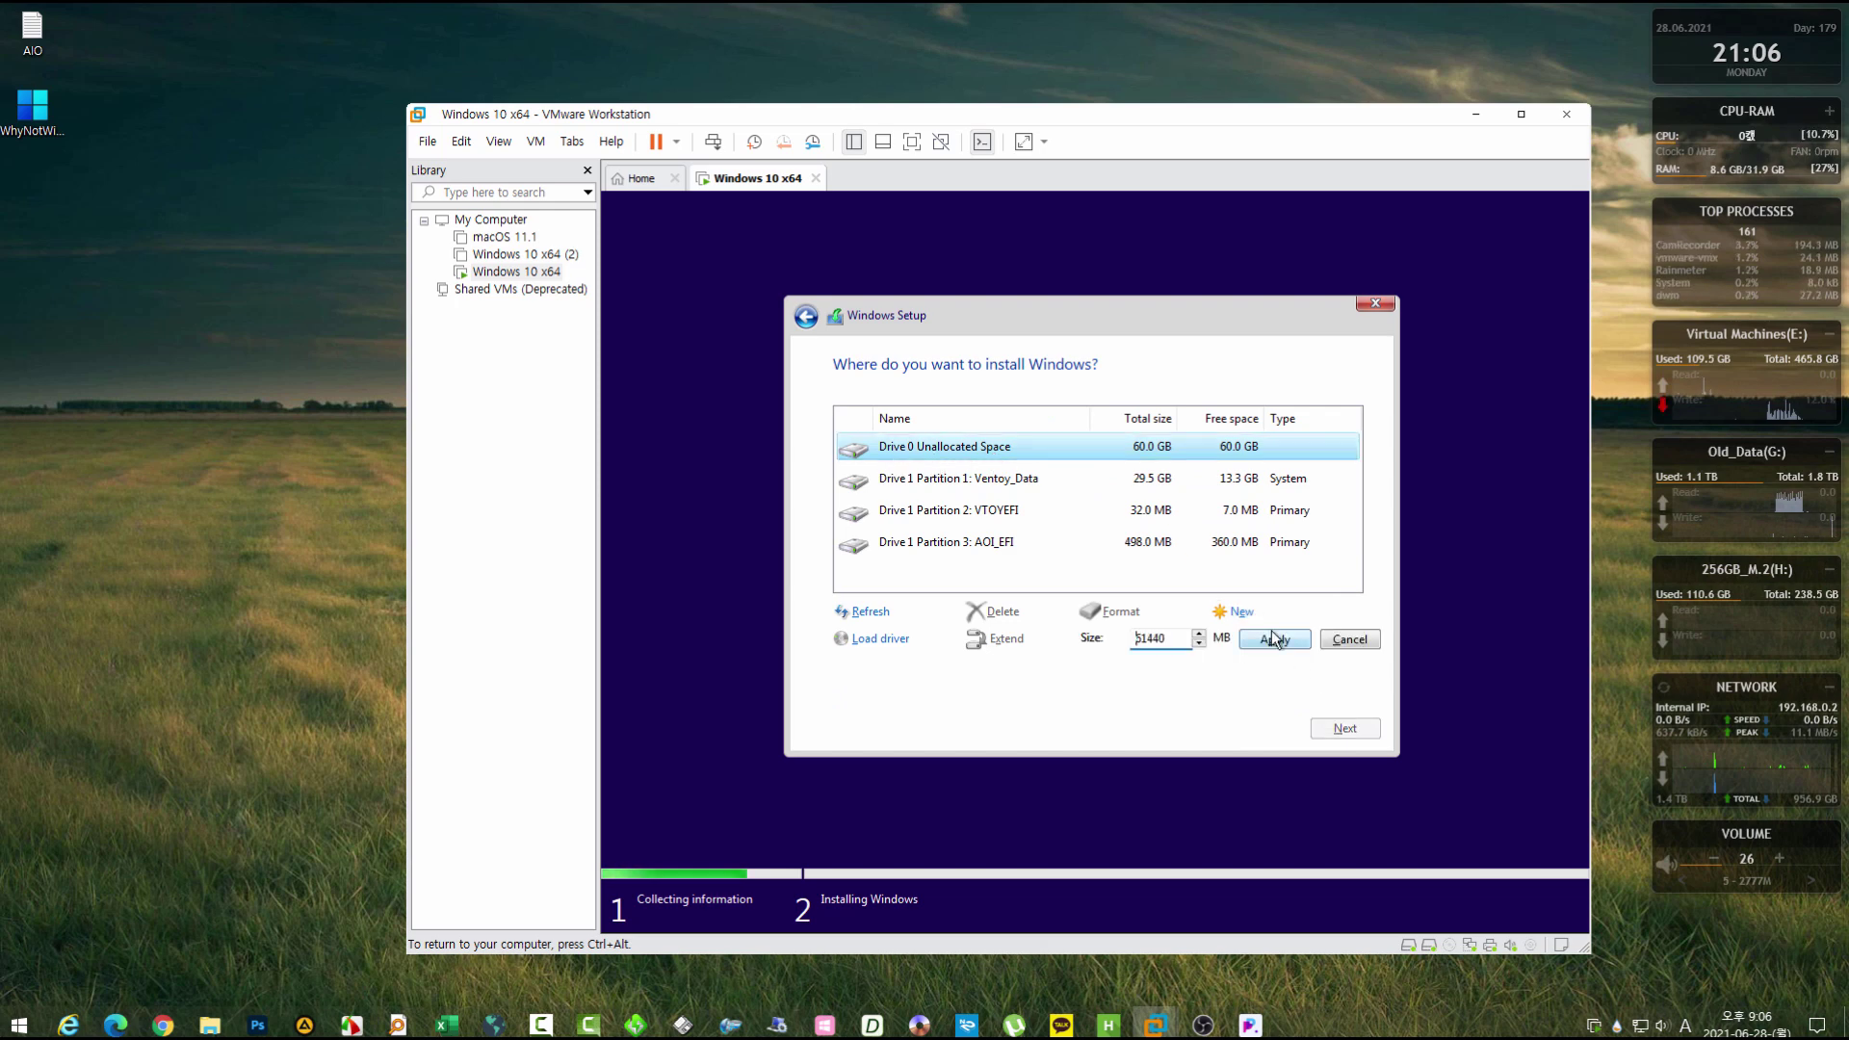
click(1274, 639)
click(1231, 642)
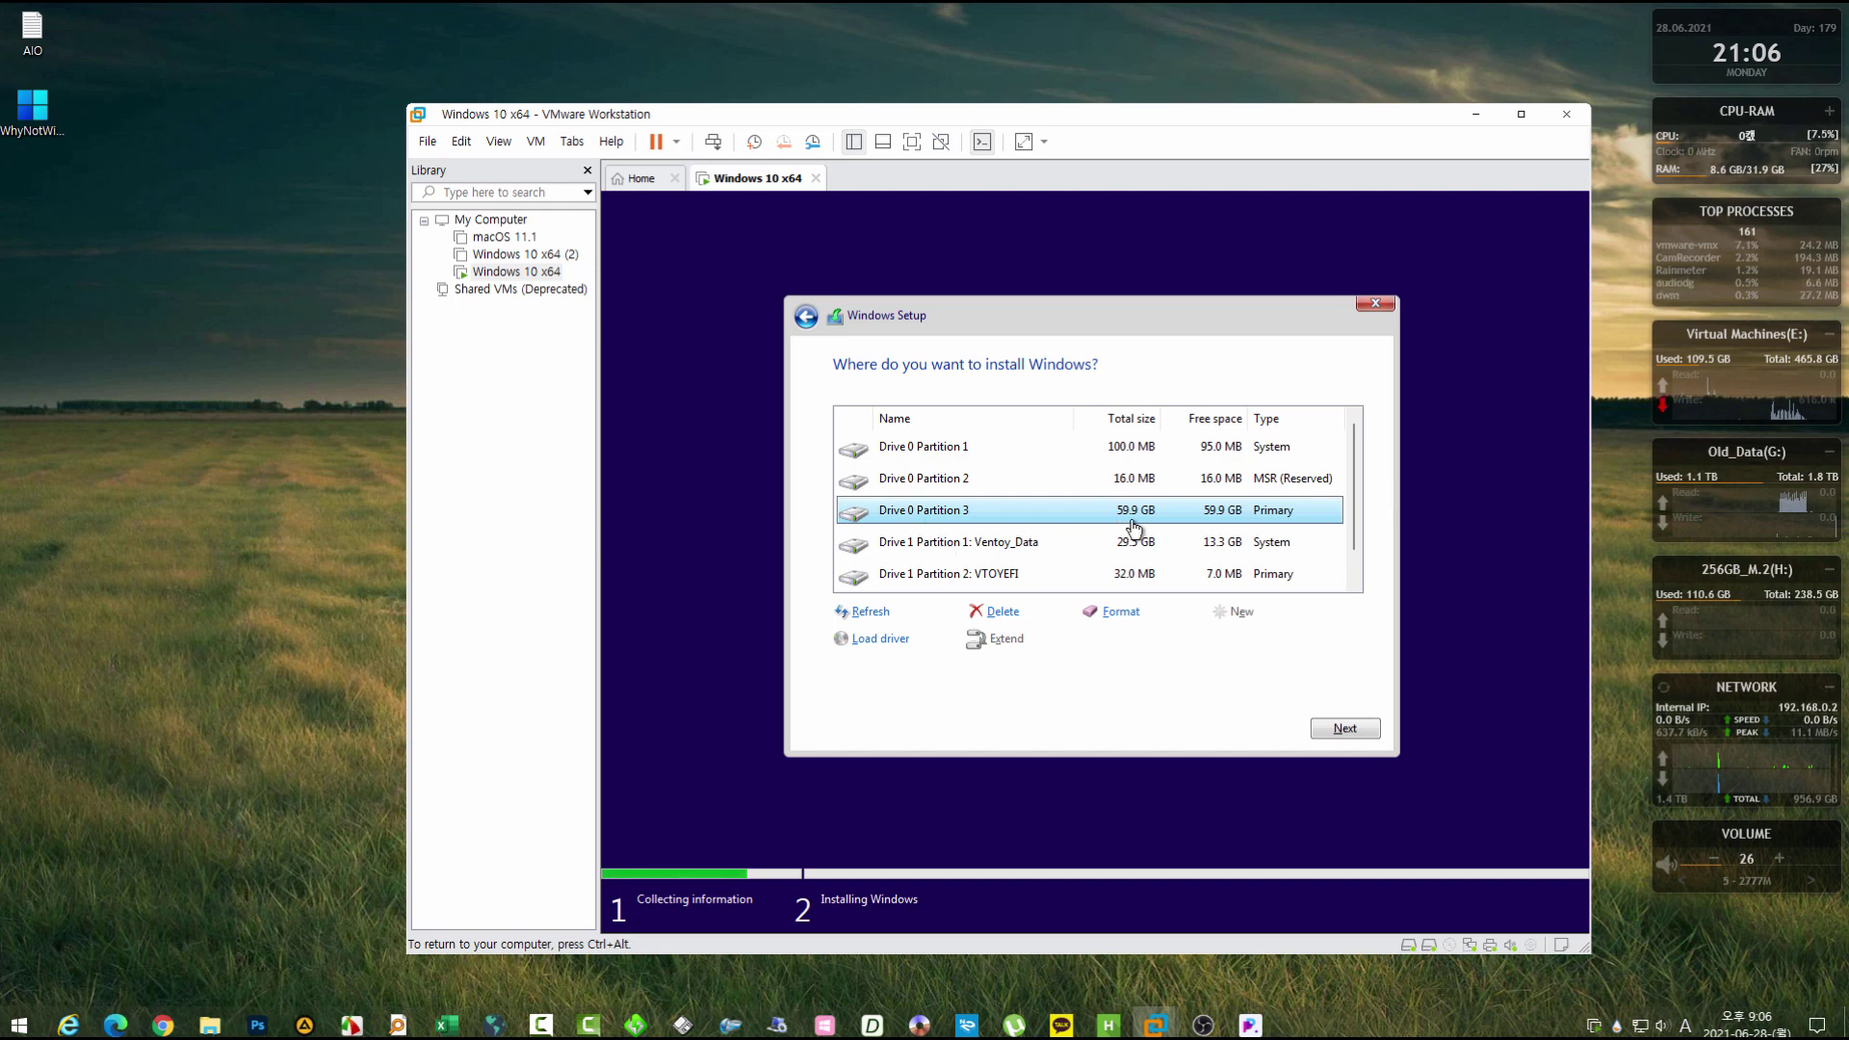
click(1329, 727)
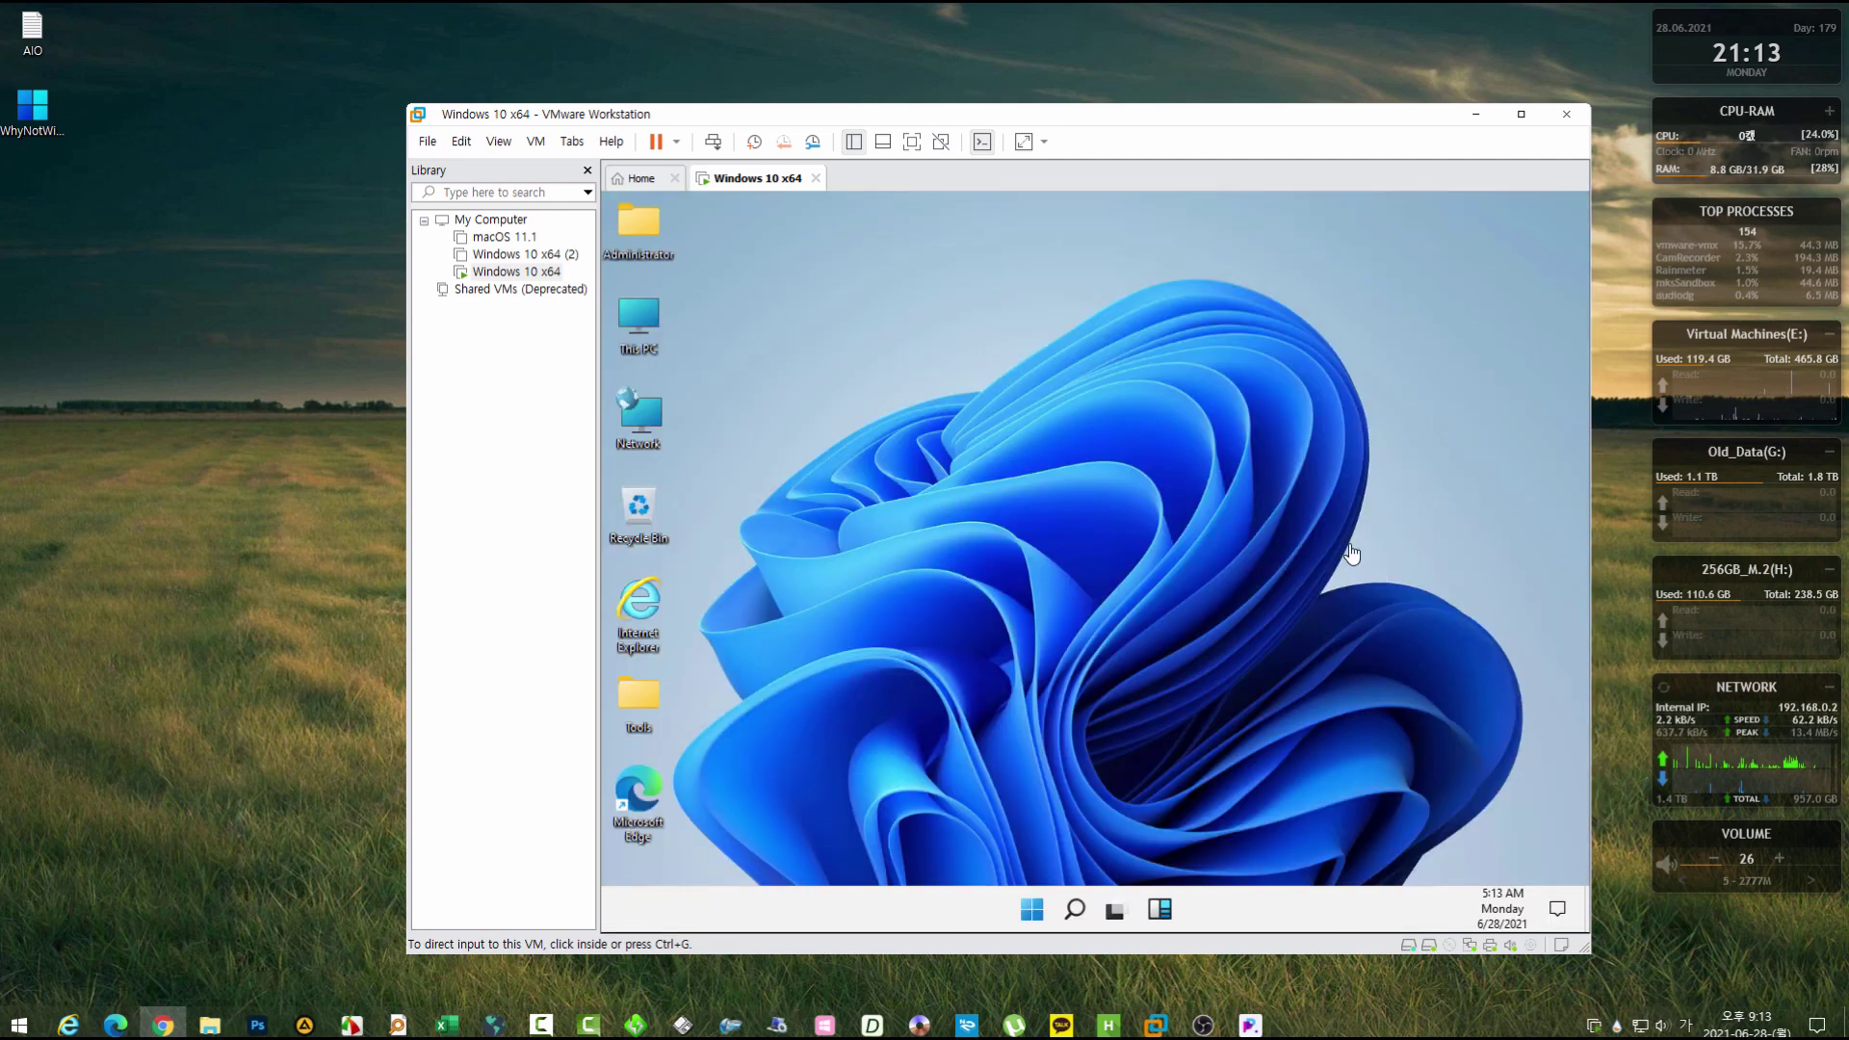
Activate the installed Windows 11 desktop and dismiss the display driver notification.
click(1352, 552)
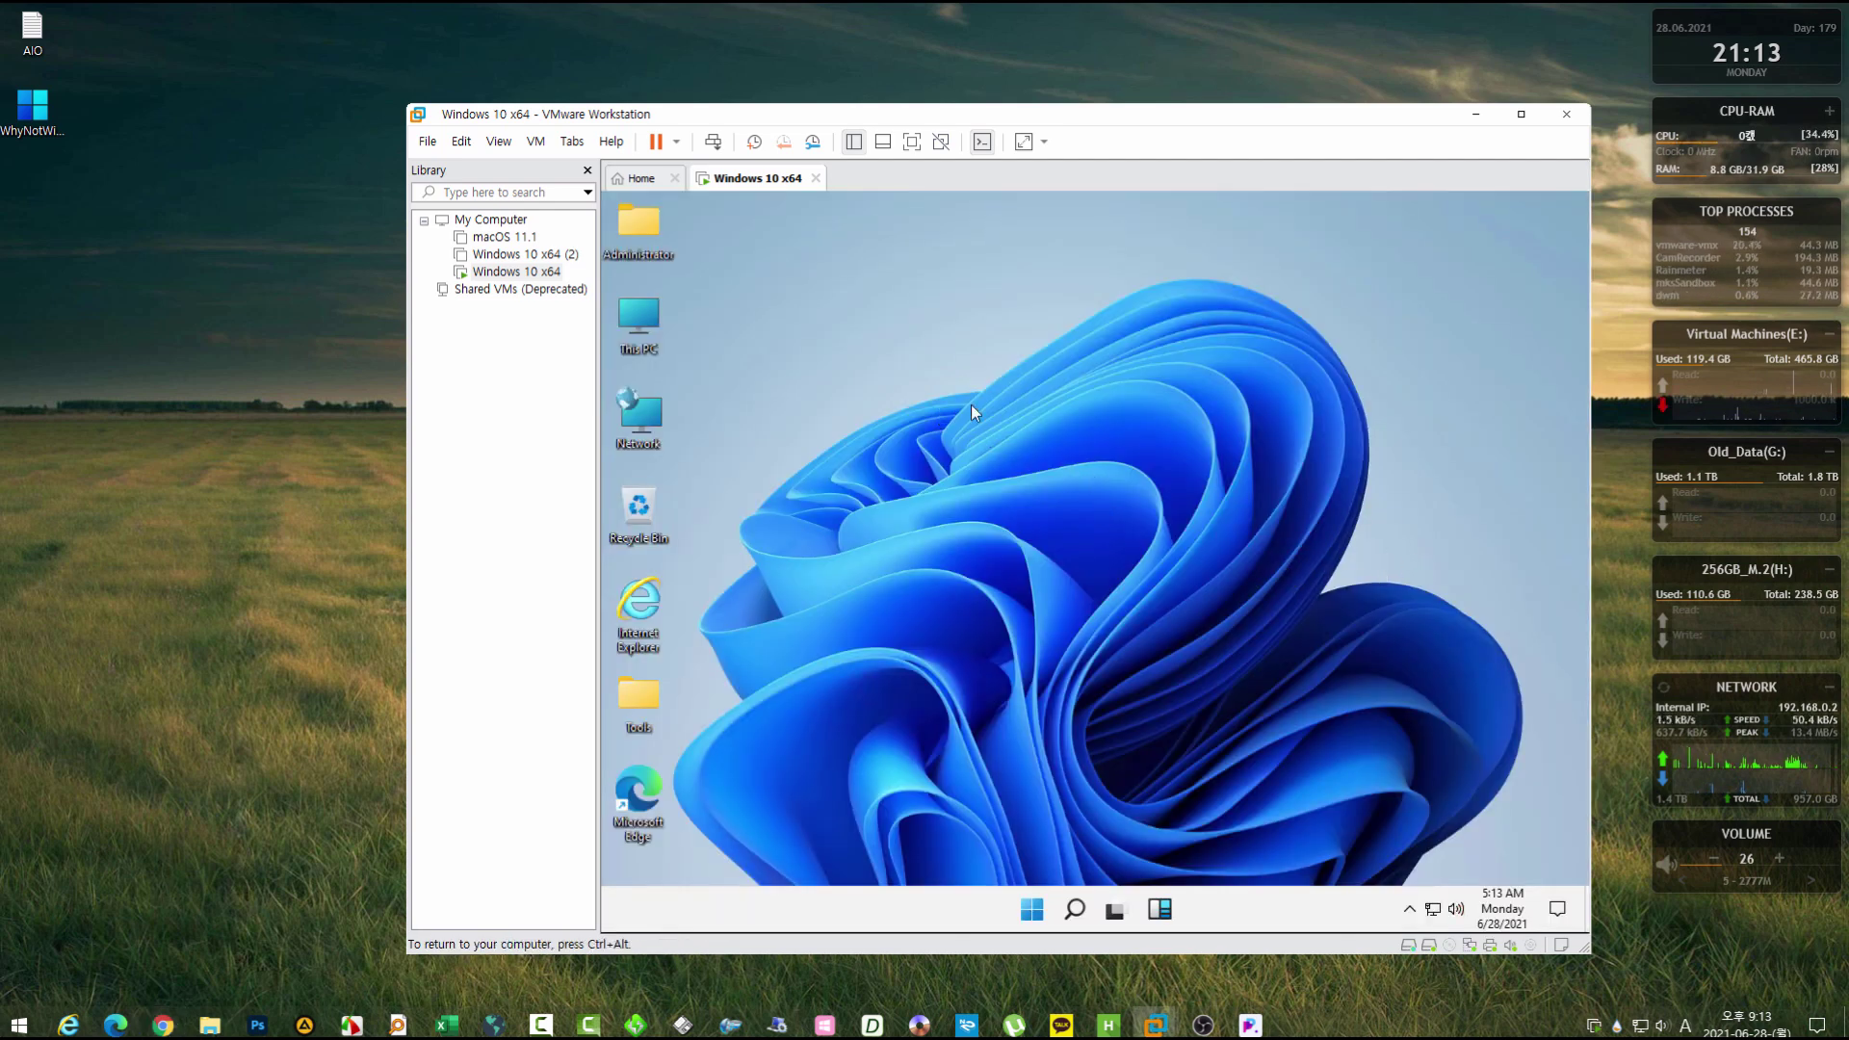
click(743, 283)
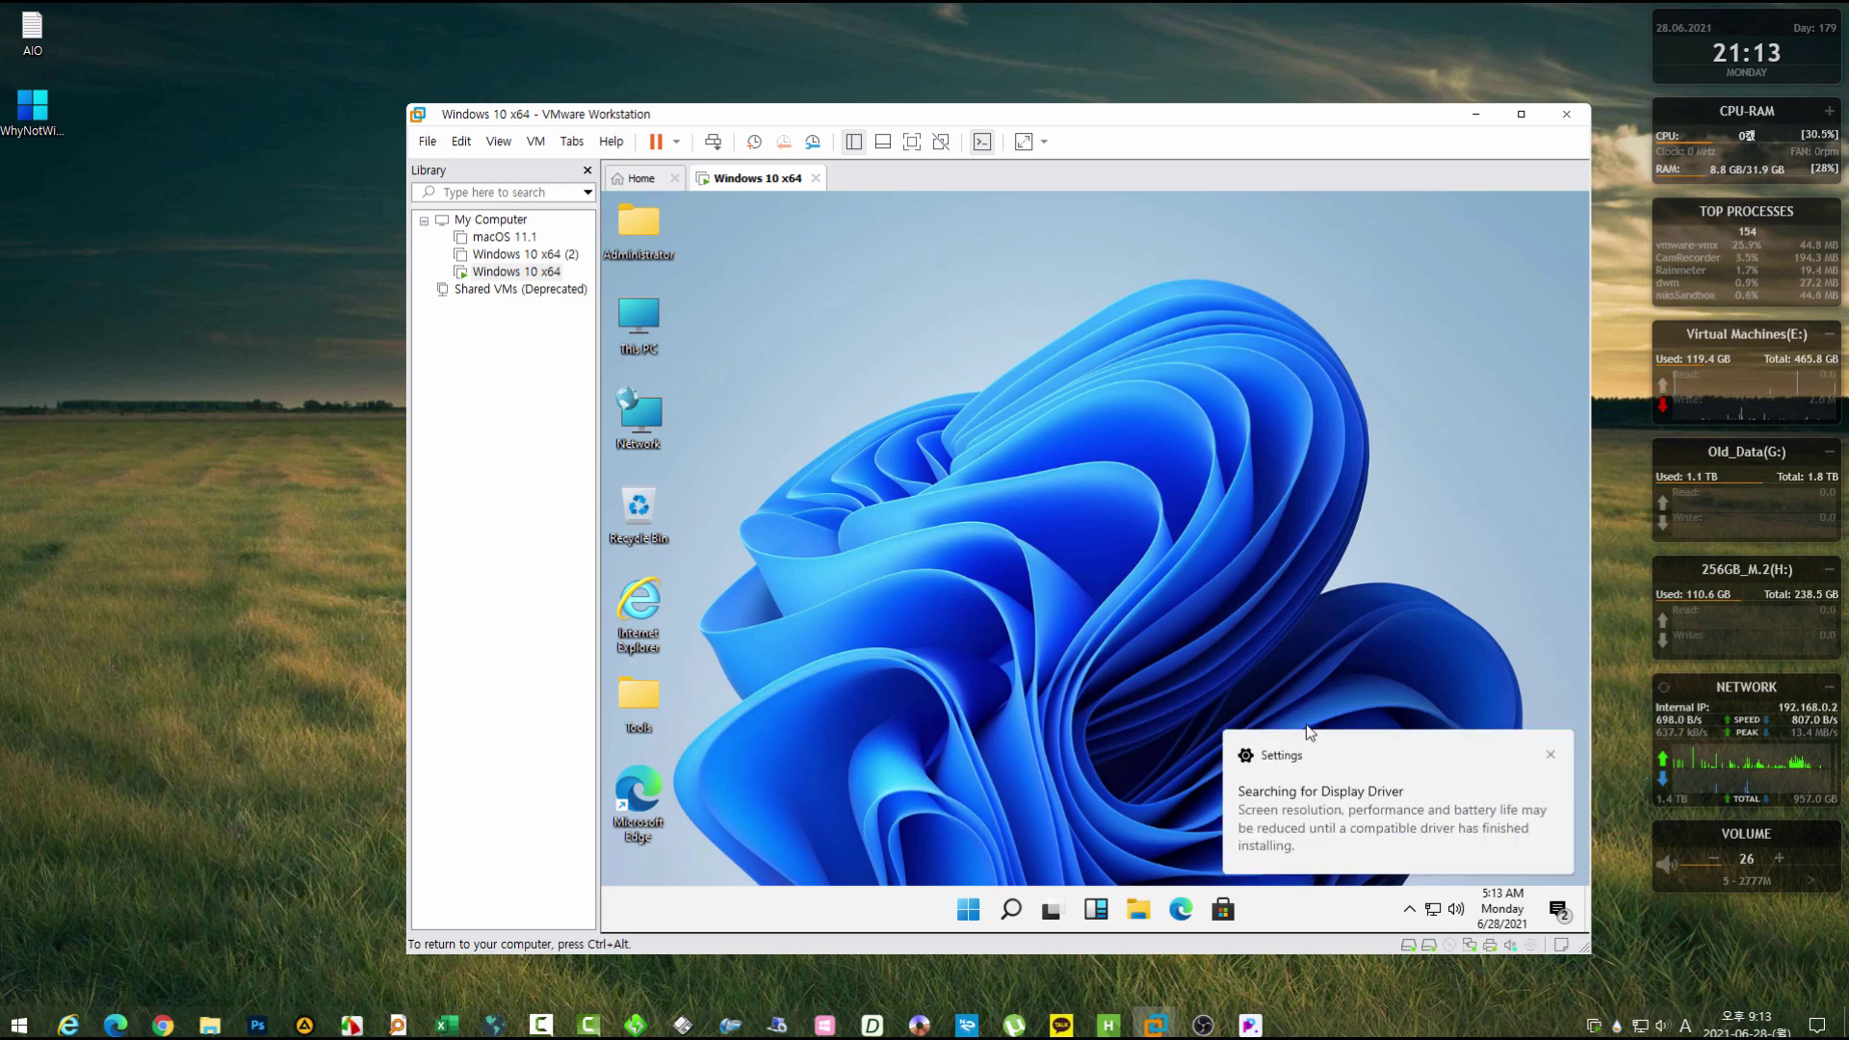
click(1546, 756)
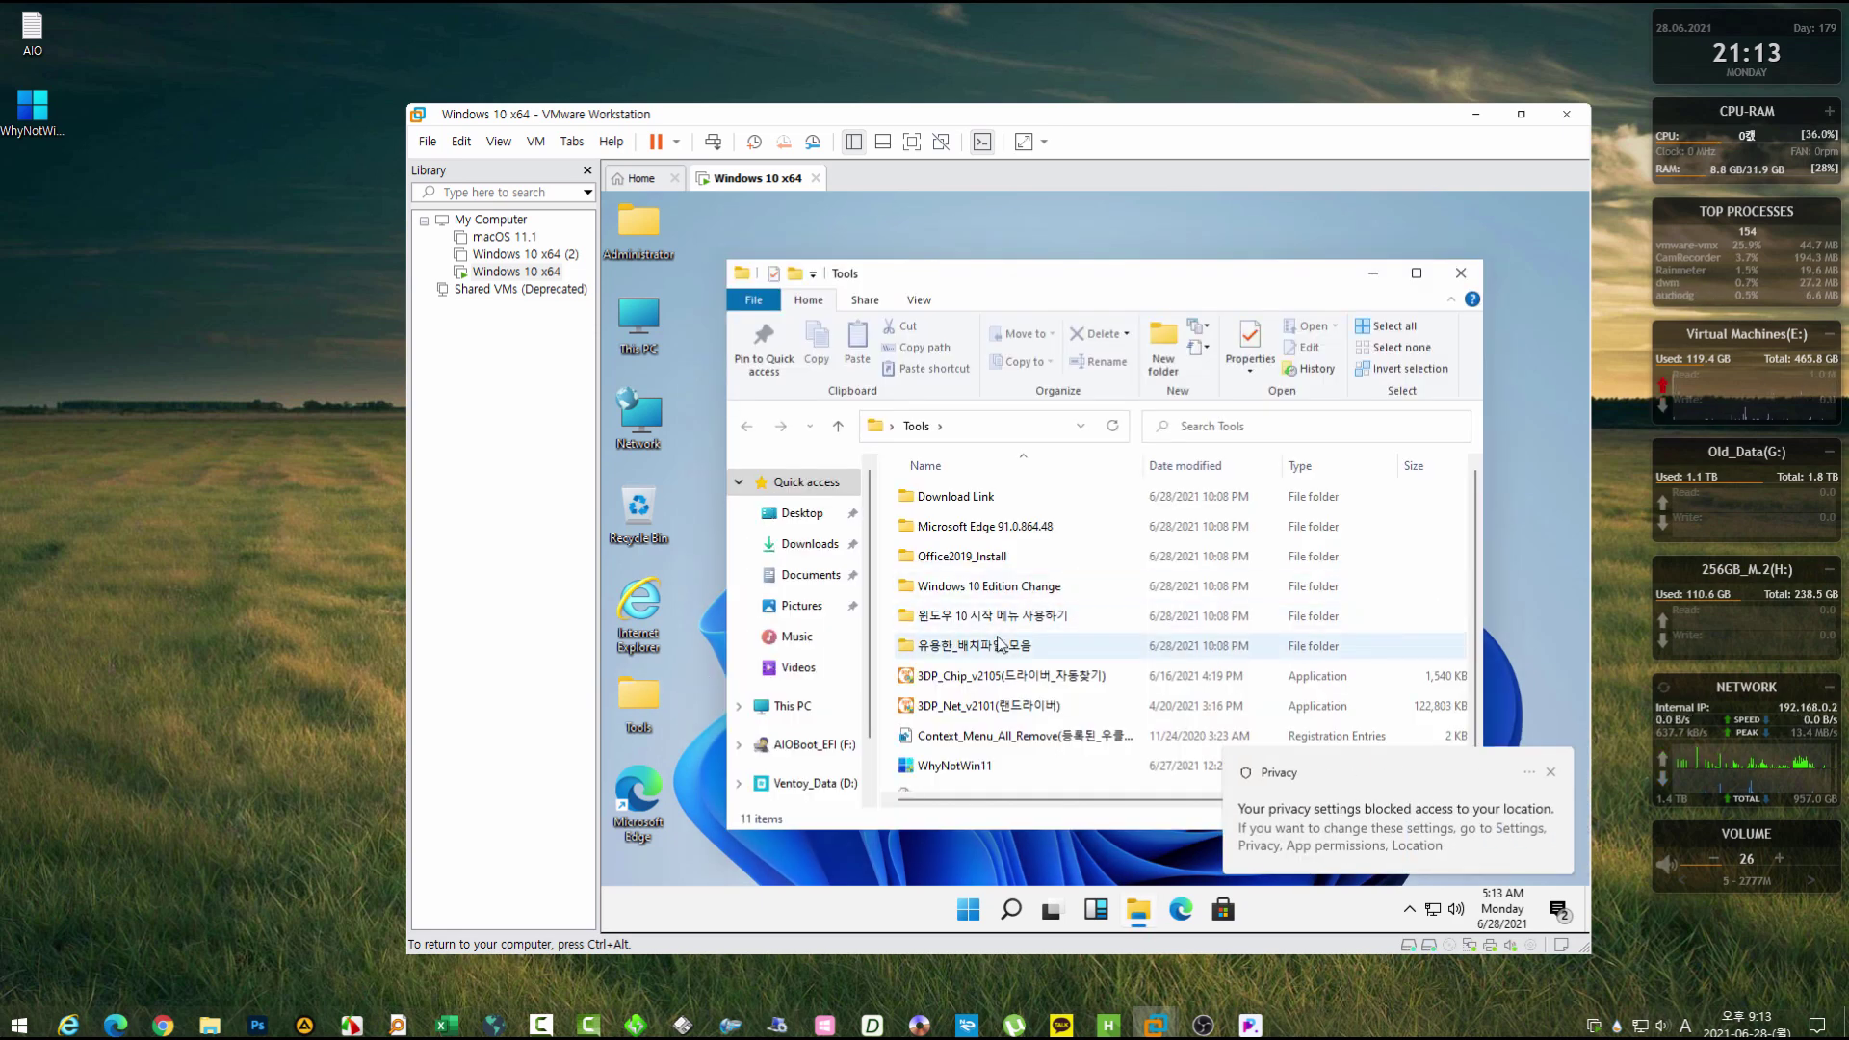
Merge the Windows 10-style taskbar and Start menu registry file from the Tools subfolder 윈도우 10 시작 메뉴 사용하기, and close the folder window.
double_click(1007, 616)
double_click(1017, 555)
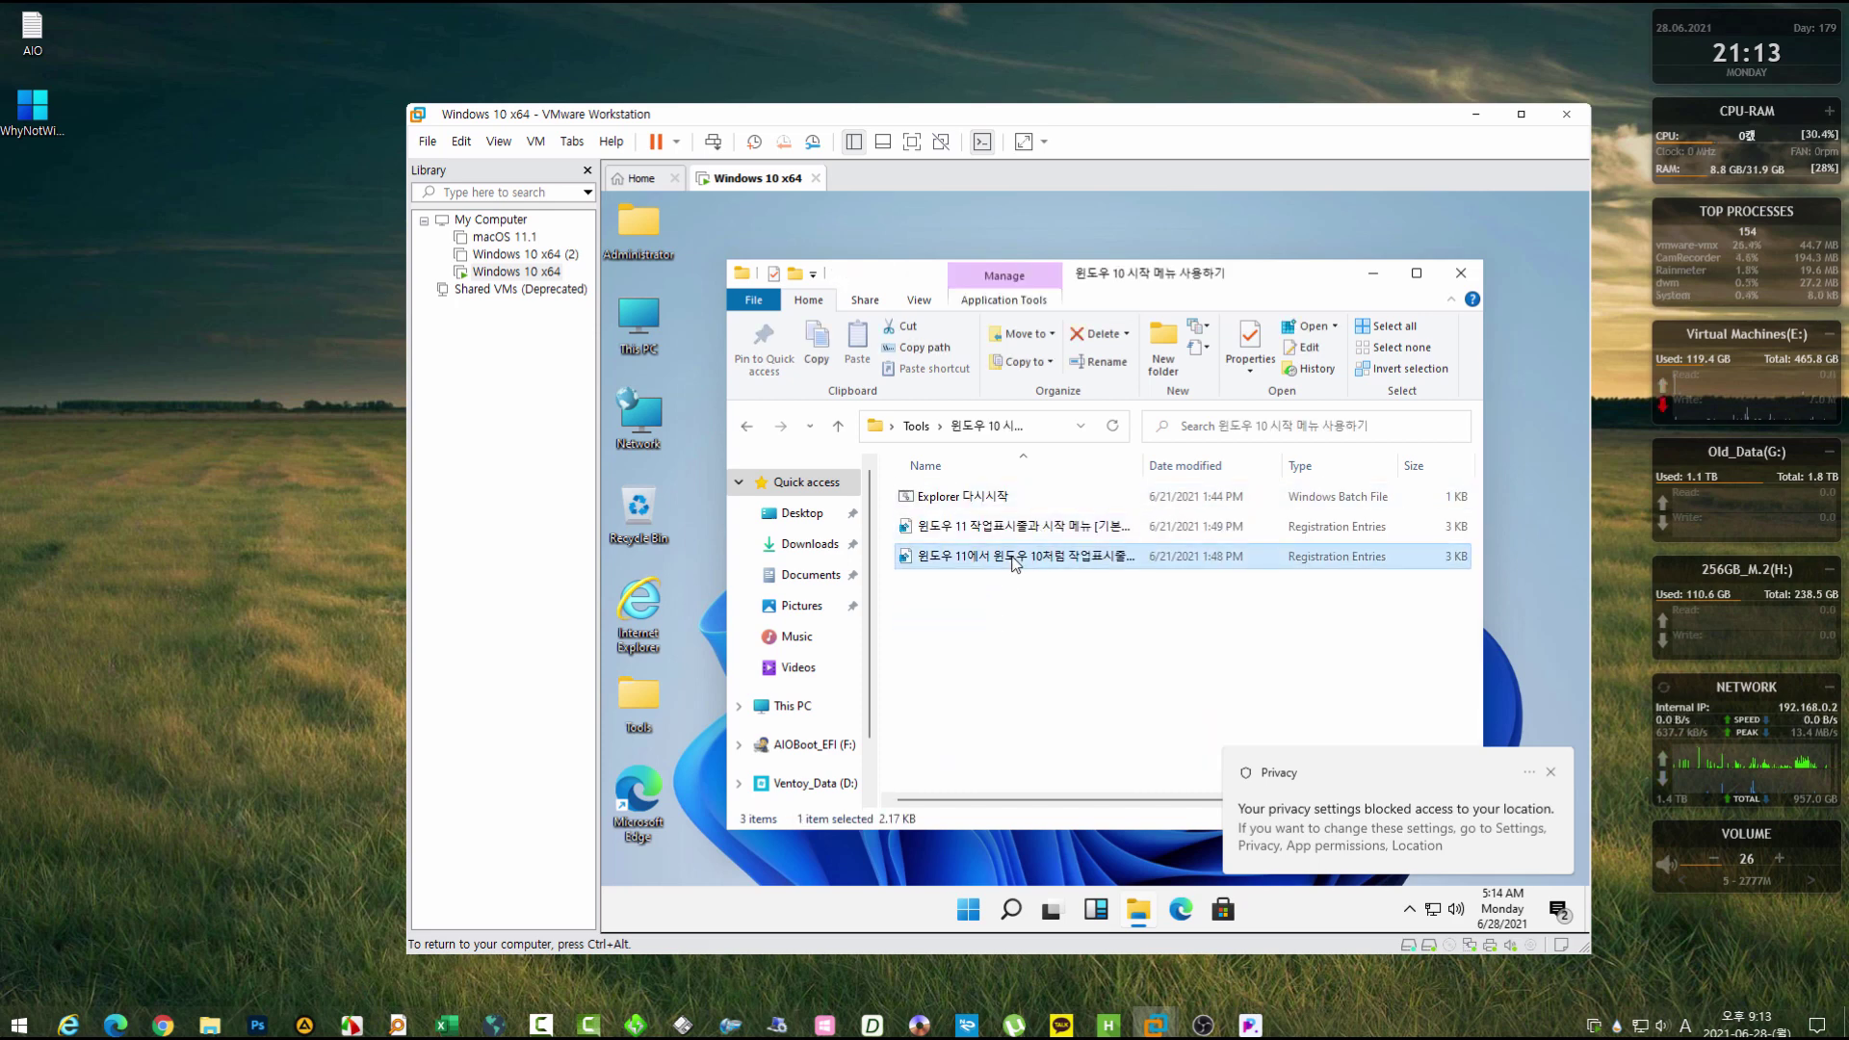
click(1241, 578)
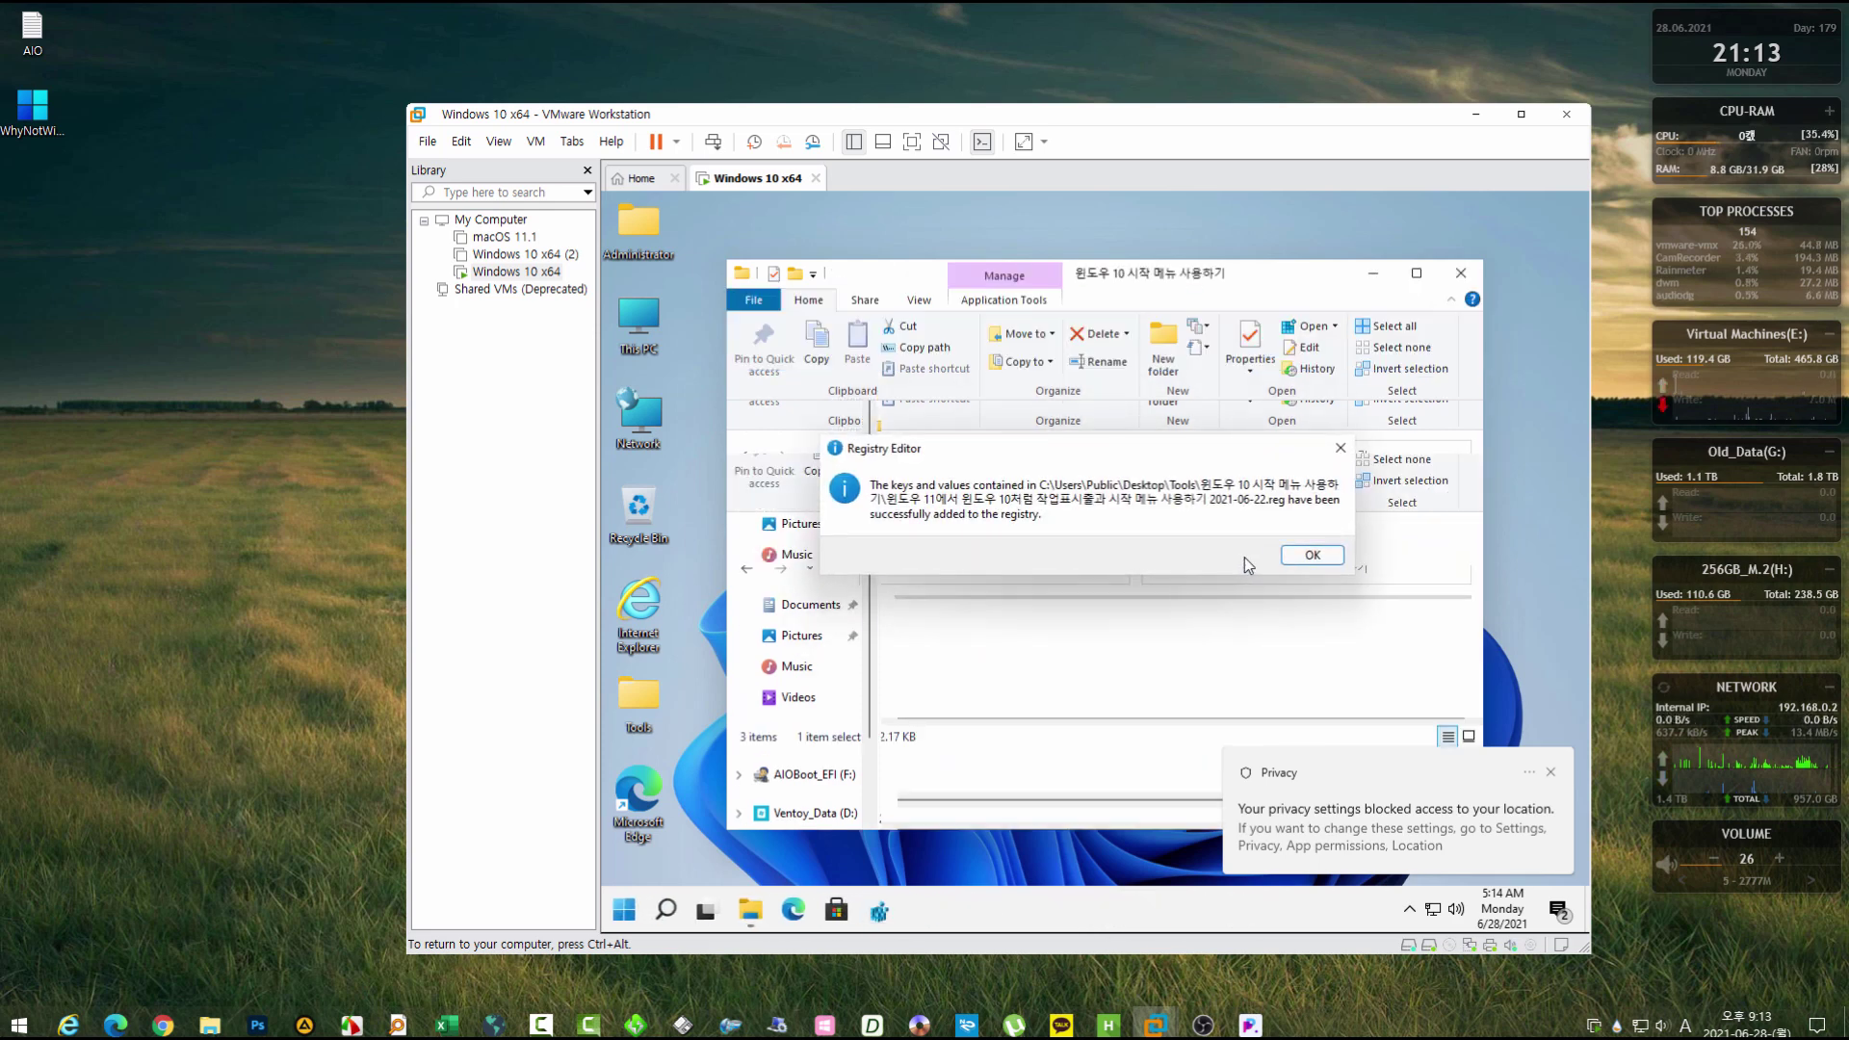
click(1310, 551)
click(1452, 300)
click(1461, 272)
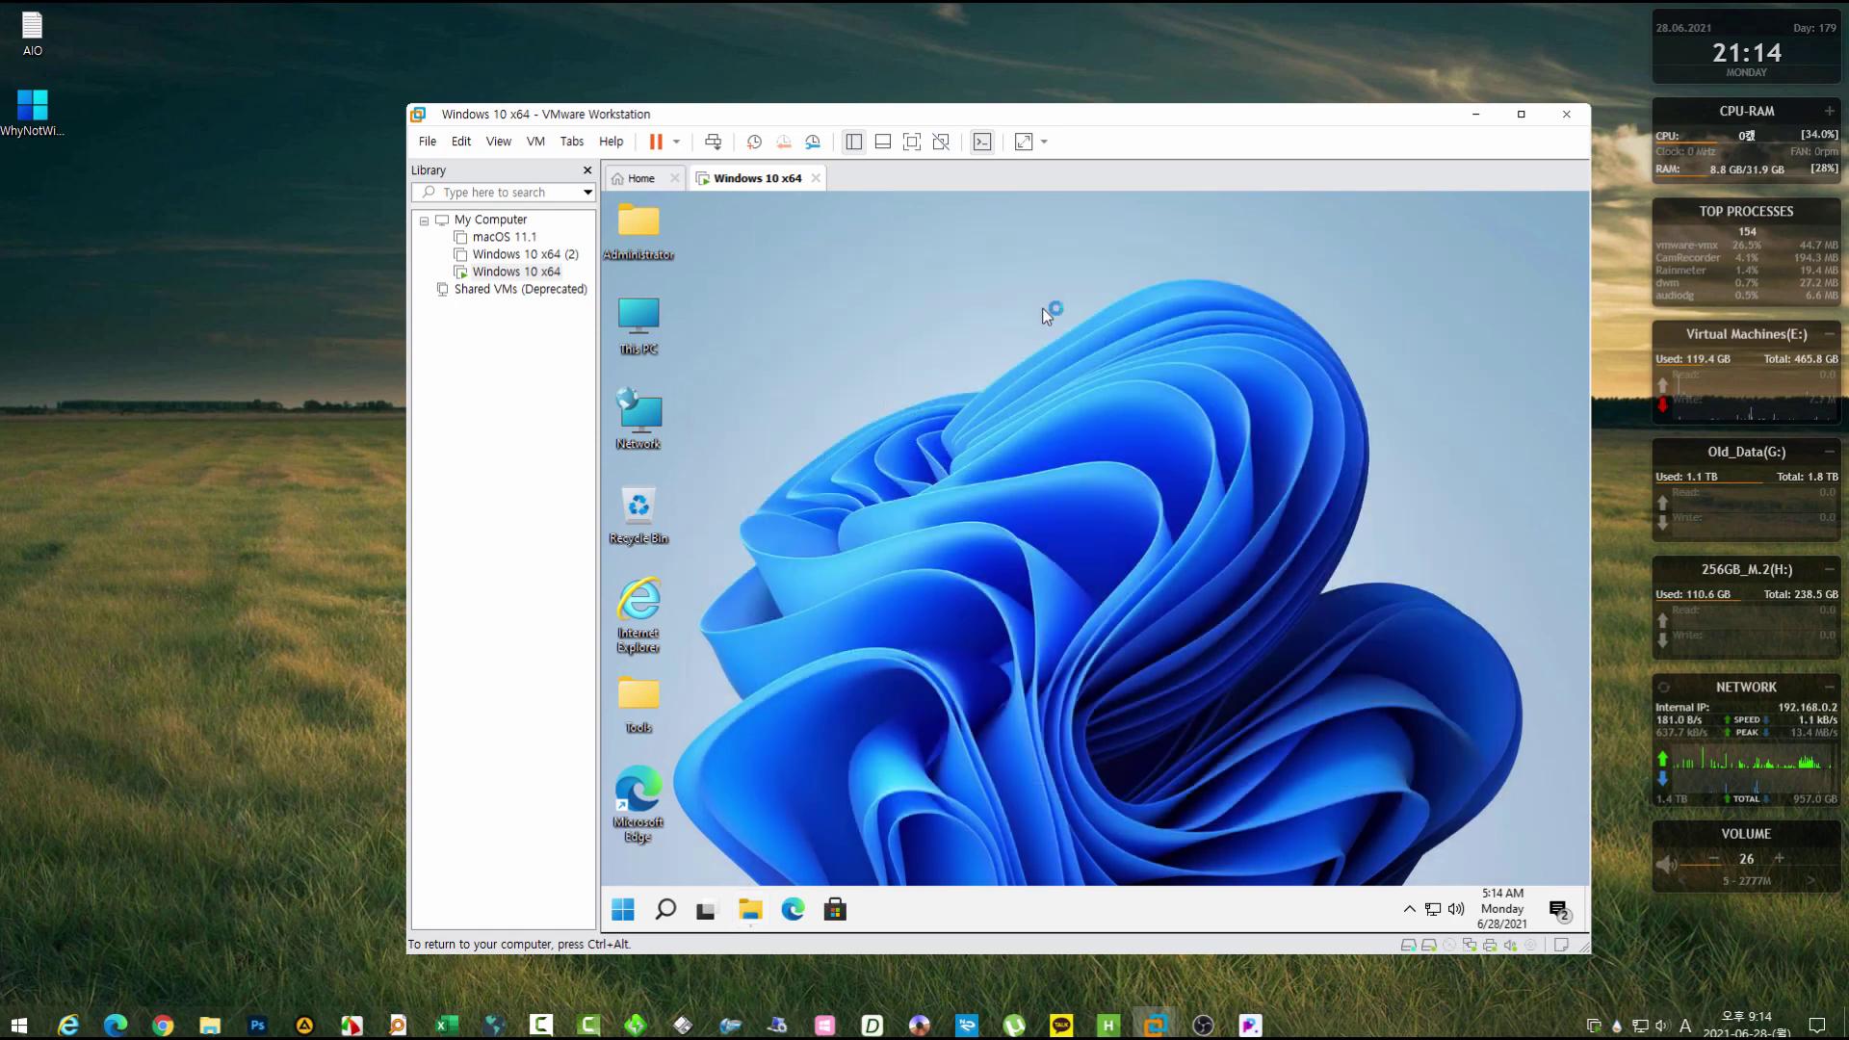
Switch the desktop icons to the Small icons view.
right_click(1037, 300)
mouse_move(1127, 313)
click(1377, 354)
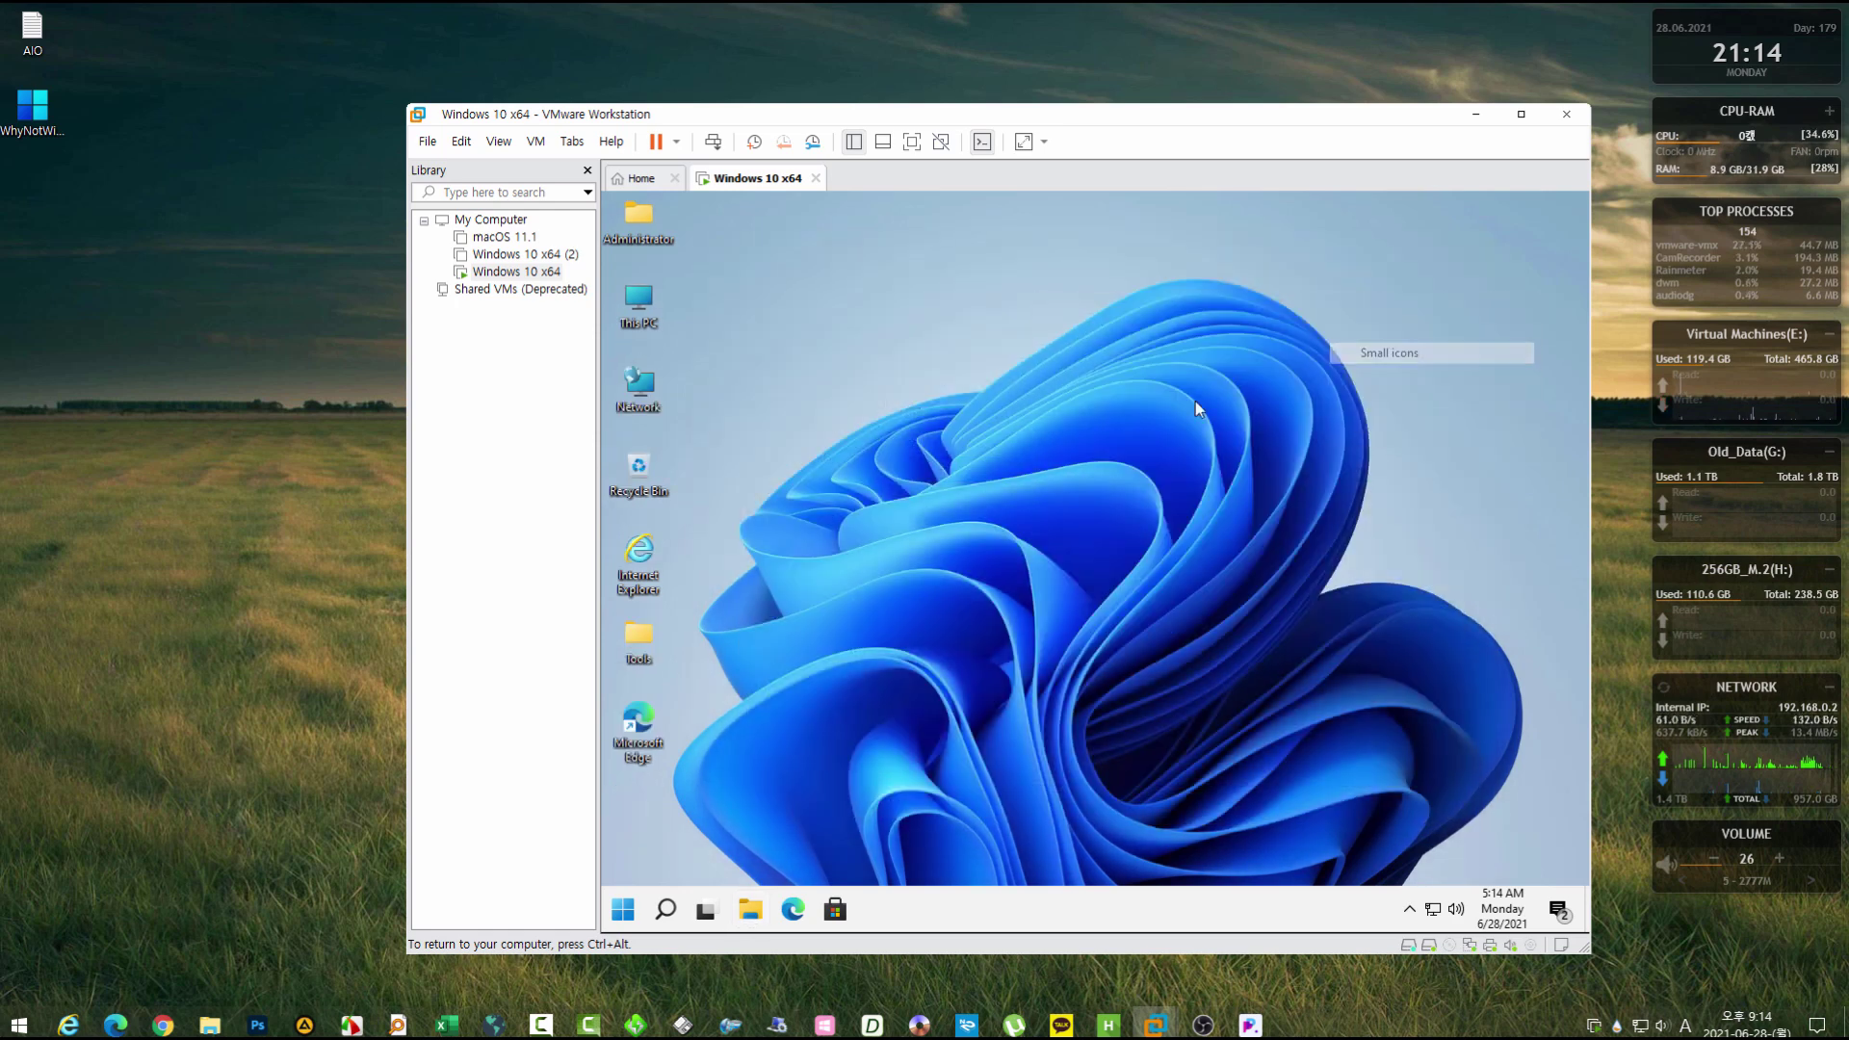
Check the Start menu, close it, and restart Windows Explorer from the desktop.
key(super)
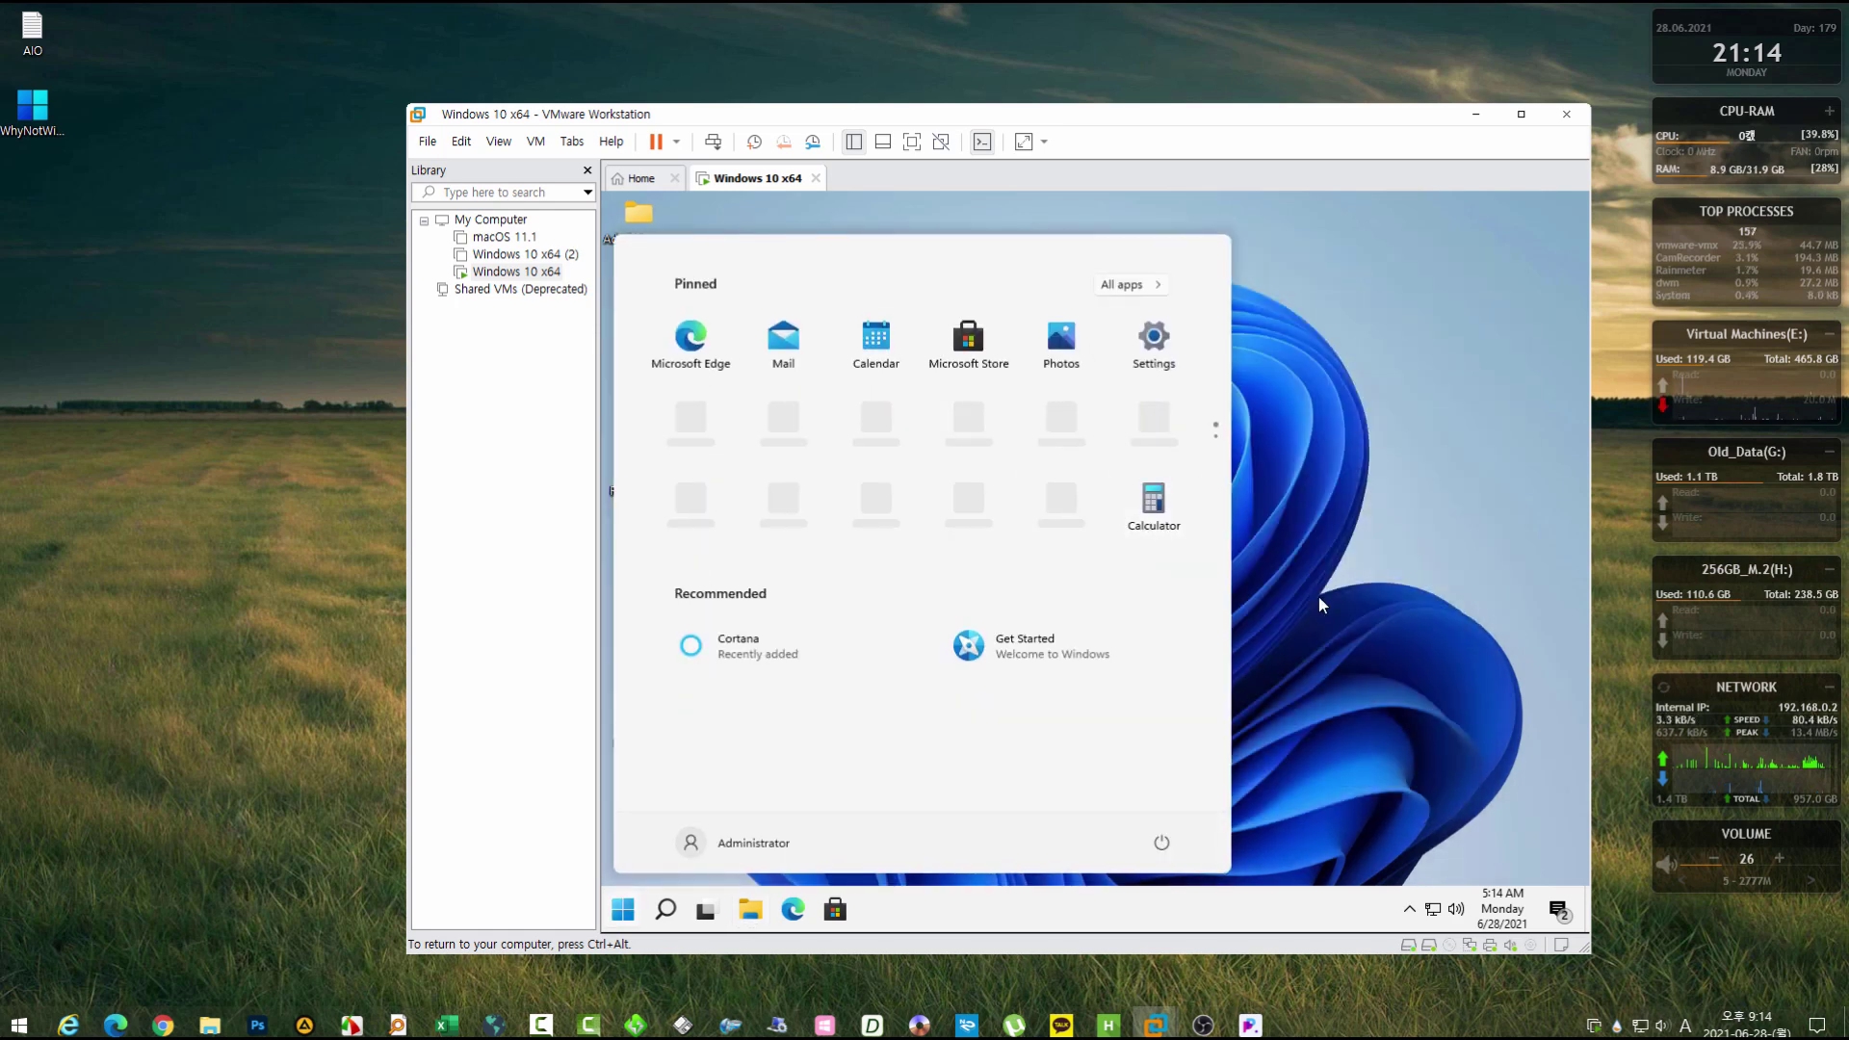
click(1355, 593)
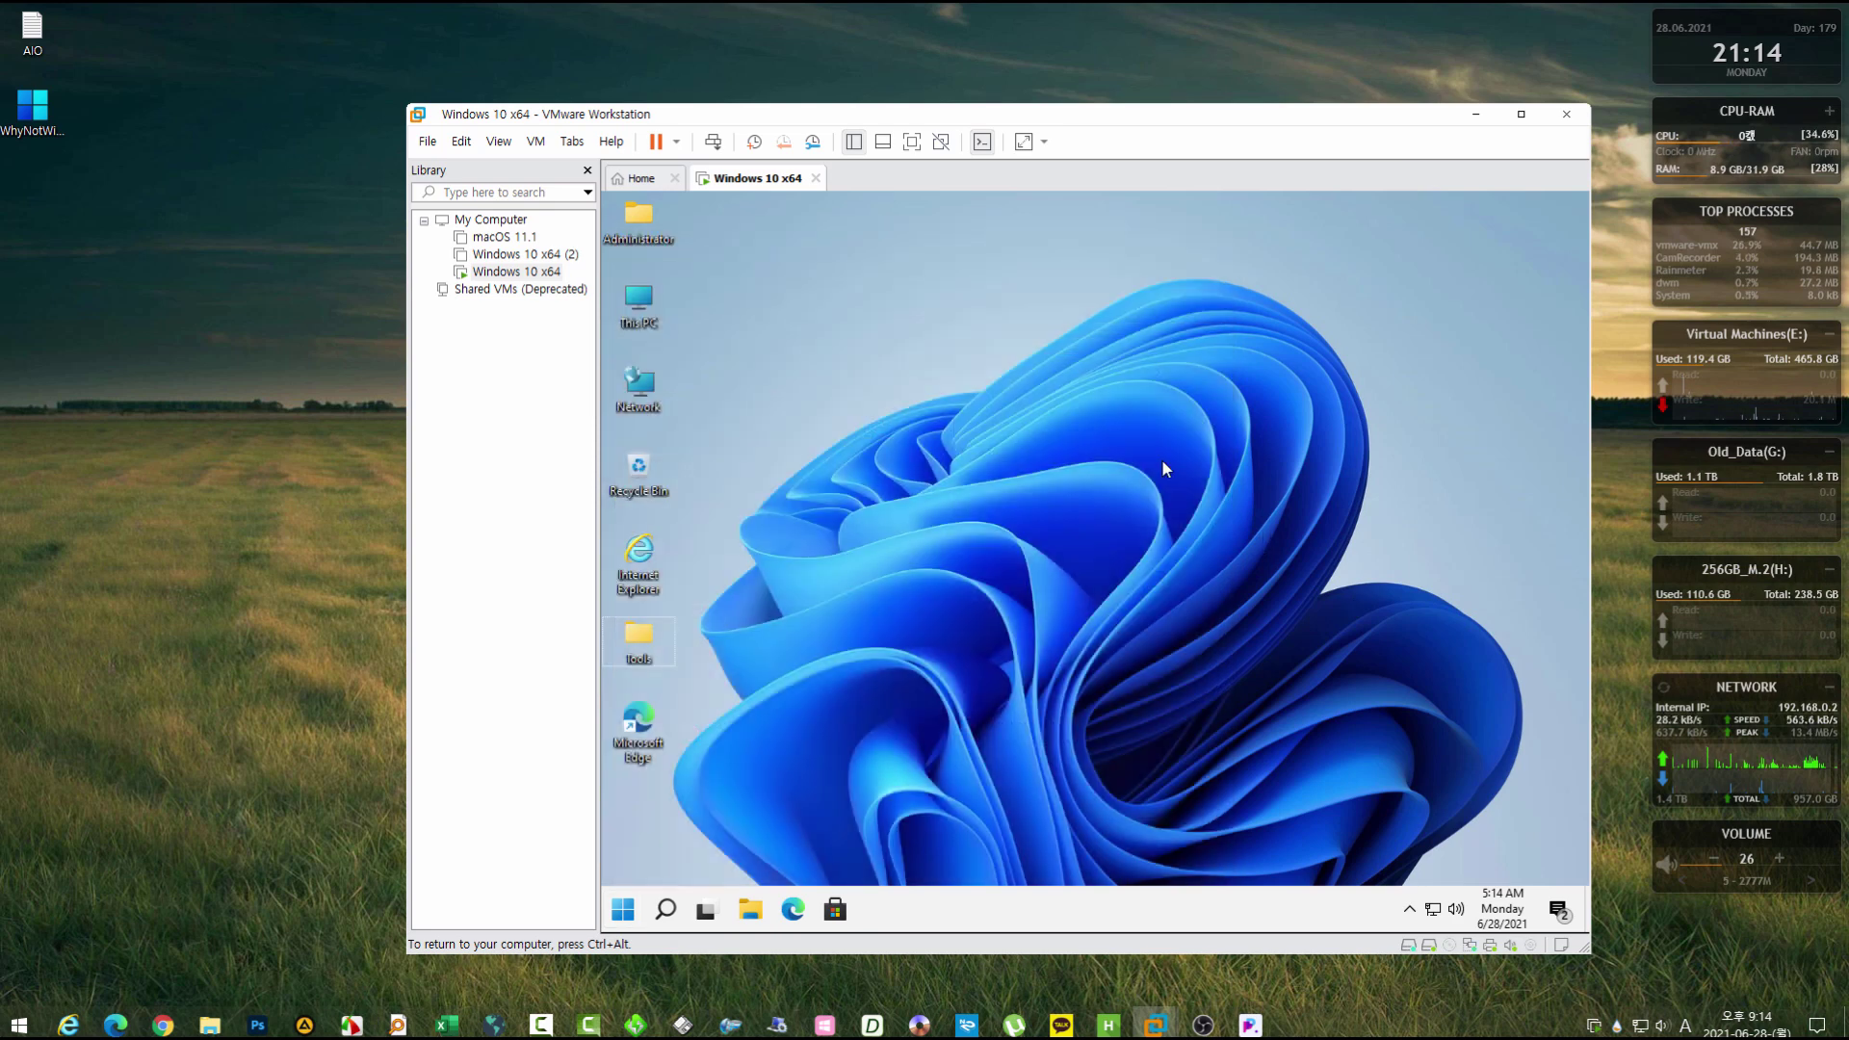
right_click(1004, 417)
click(1089, 629)
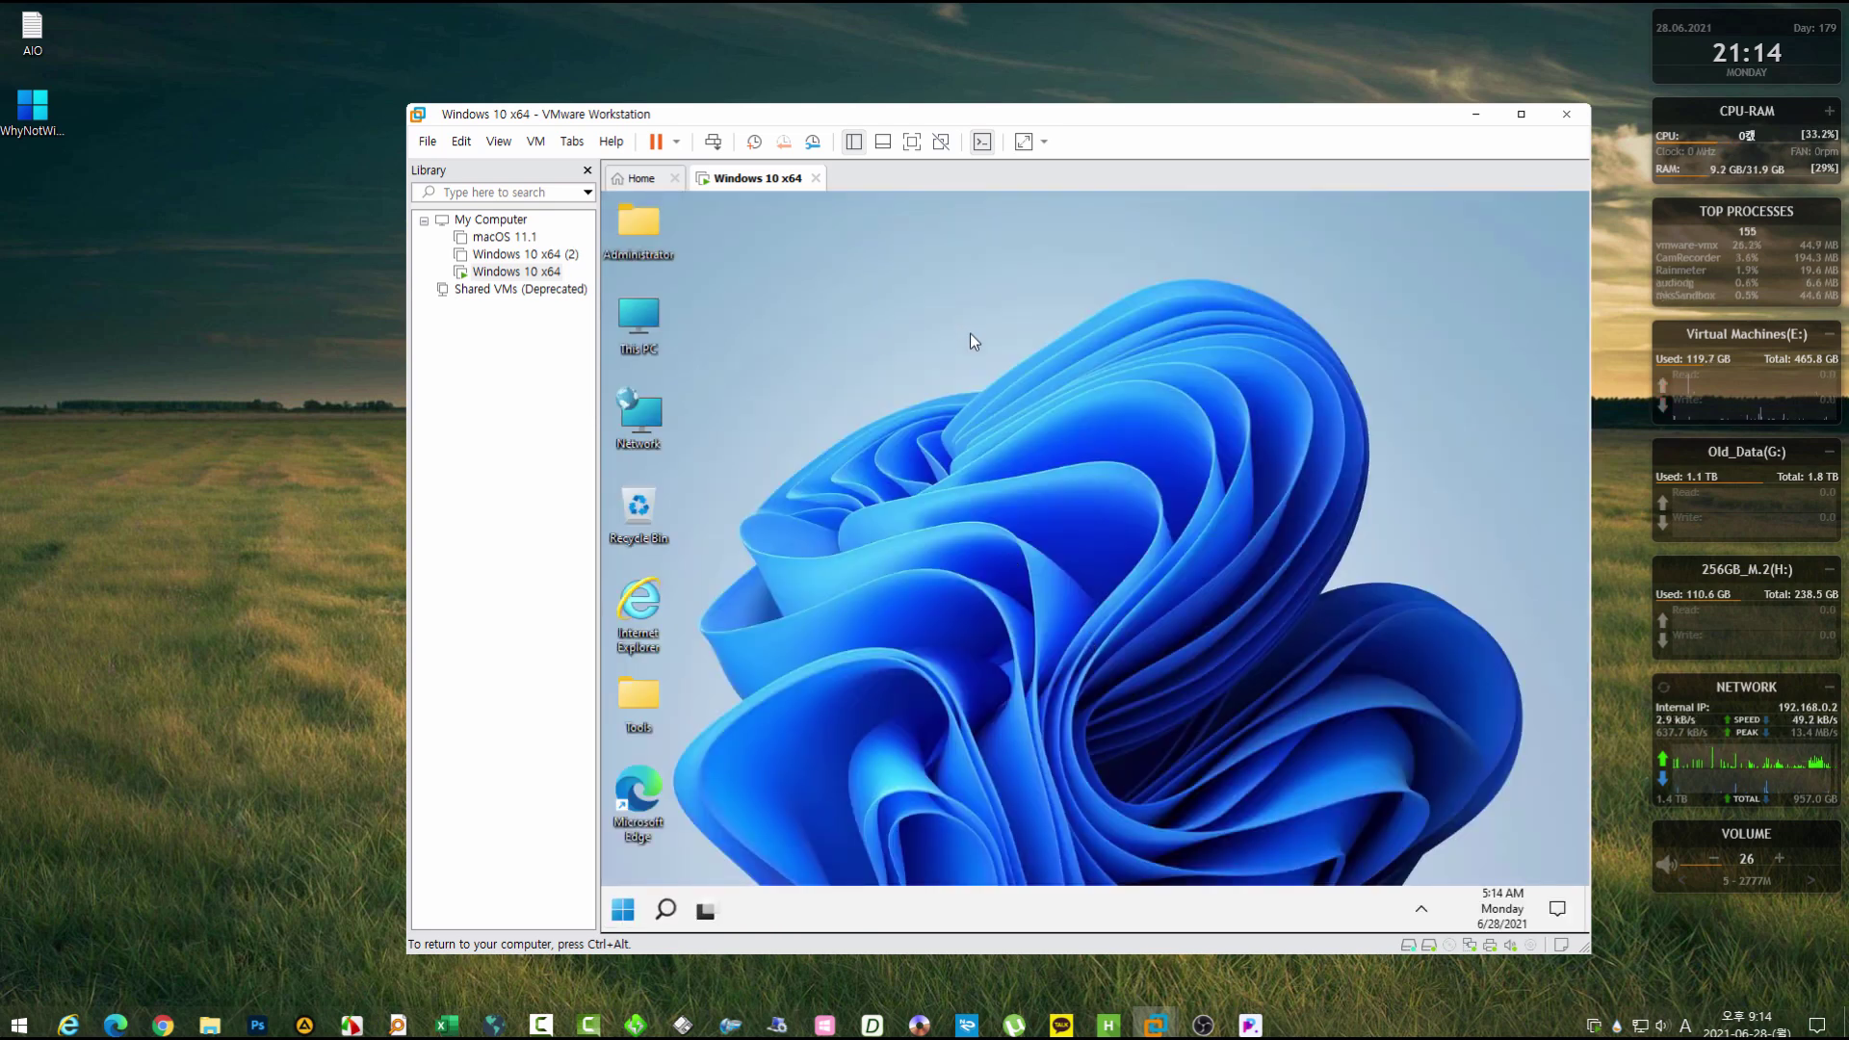
Set the desktop to Small icons again following the Explorer restart.
right_click(961, 308)
mouse_move(1008, 321)
click(1289, 364)
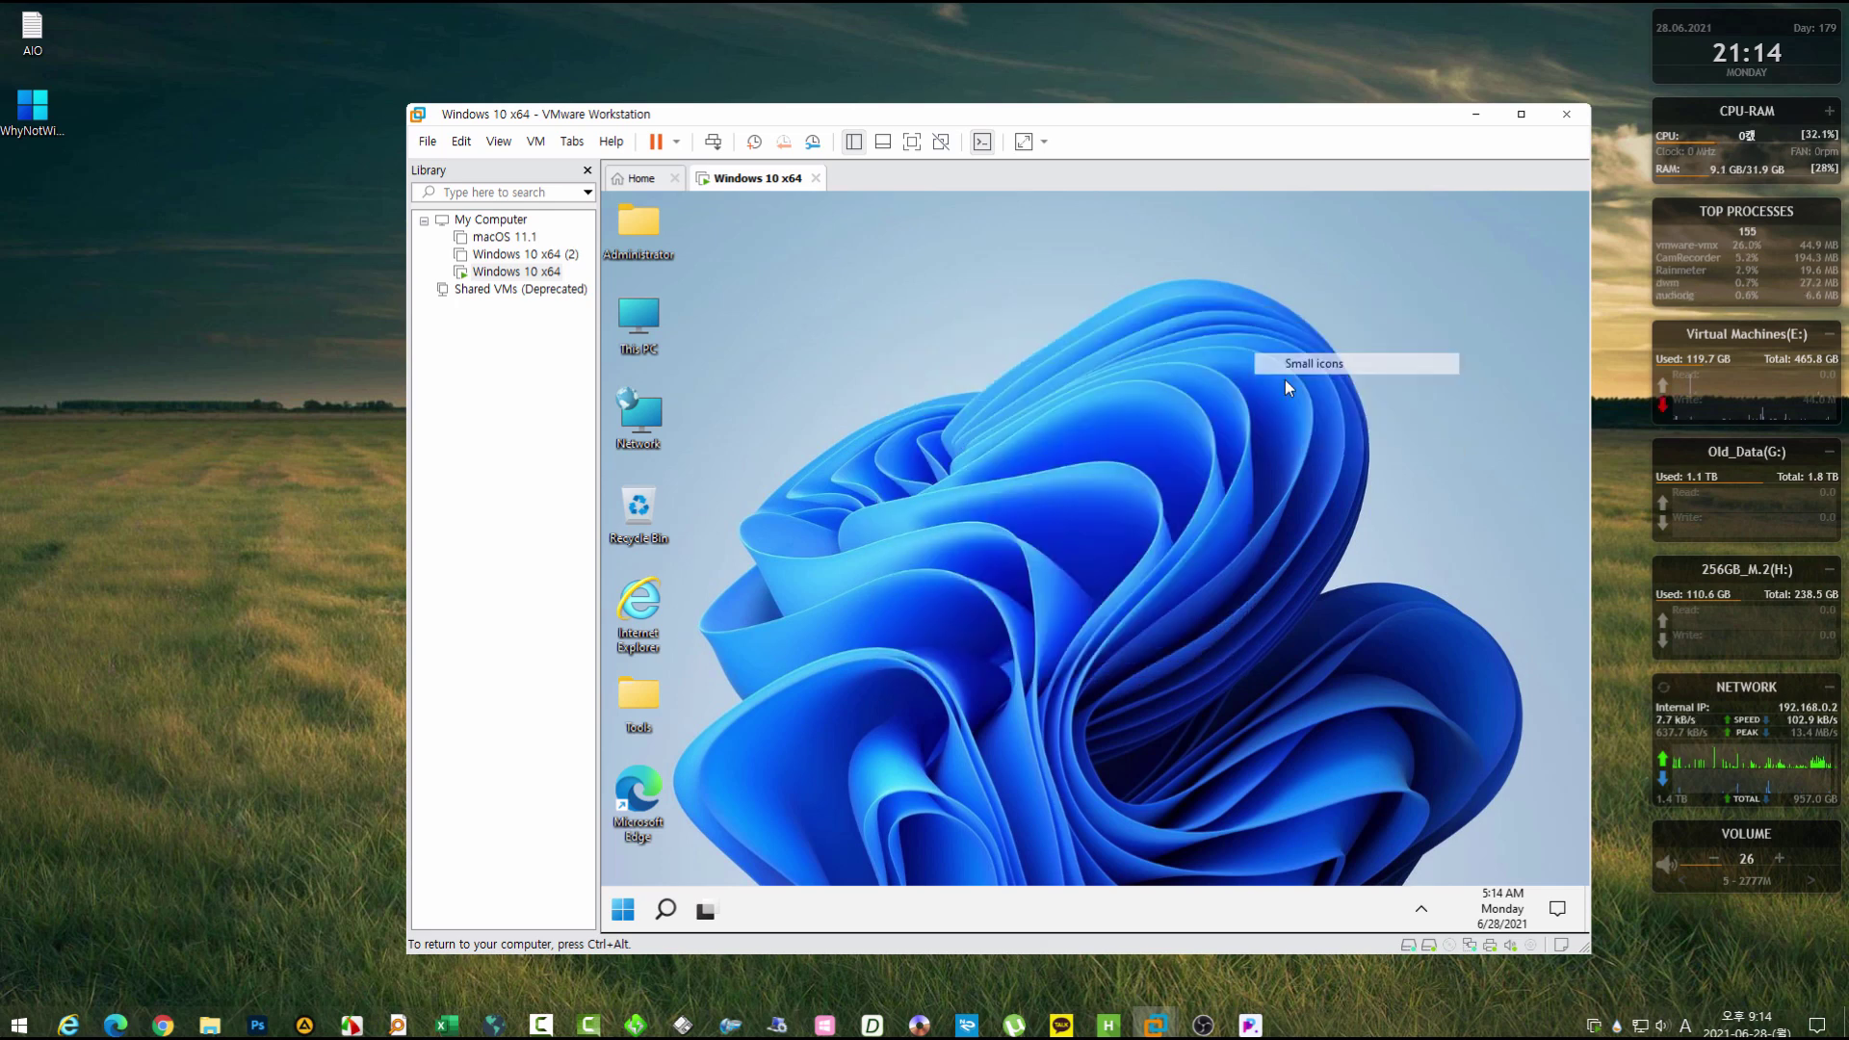
Open the Start menu to check its layout and app tiles, and close it again.
click(623, 909)
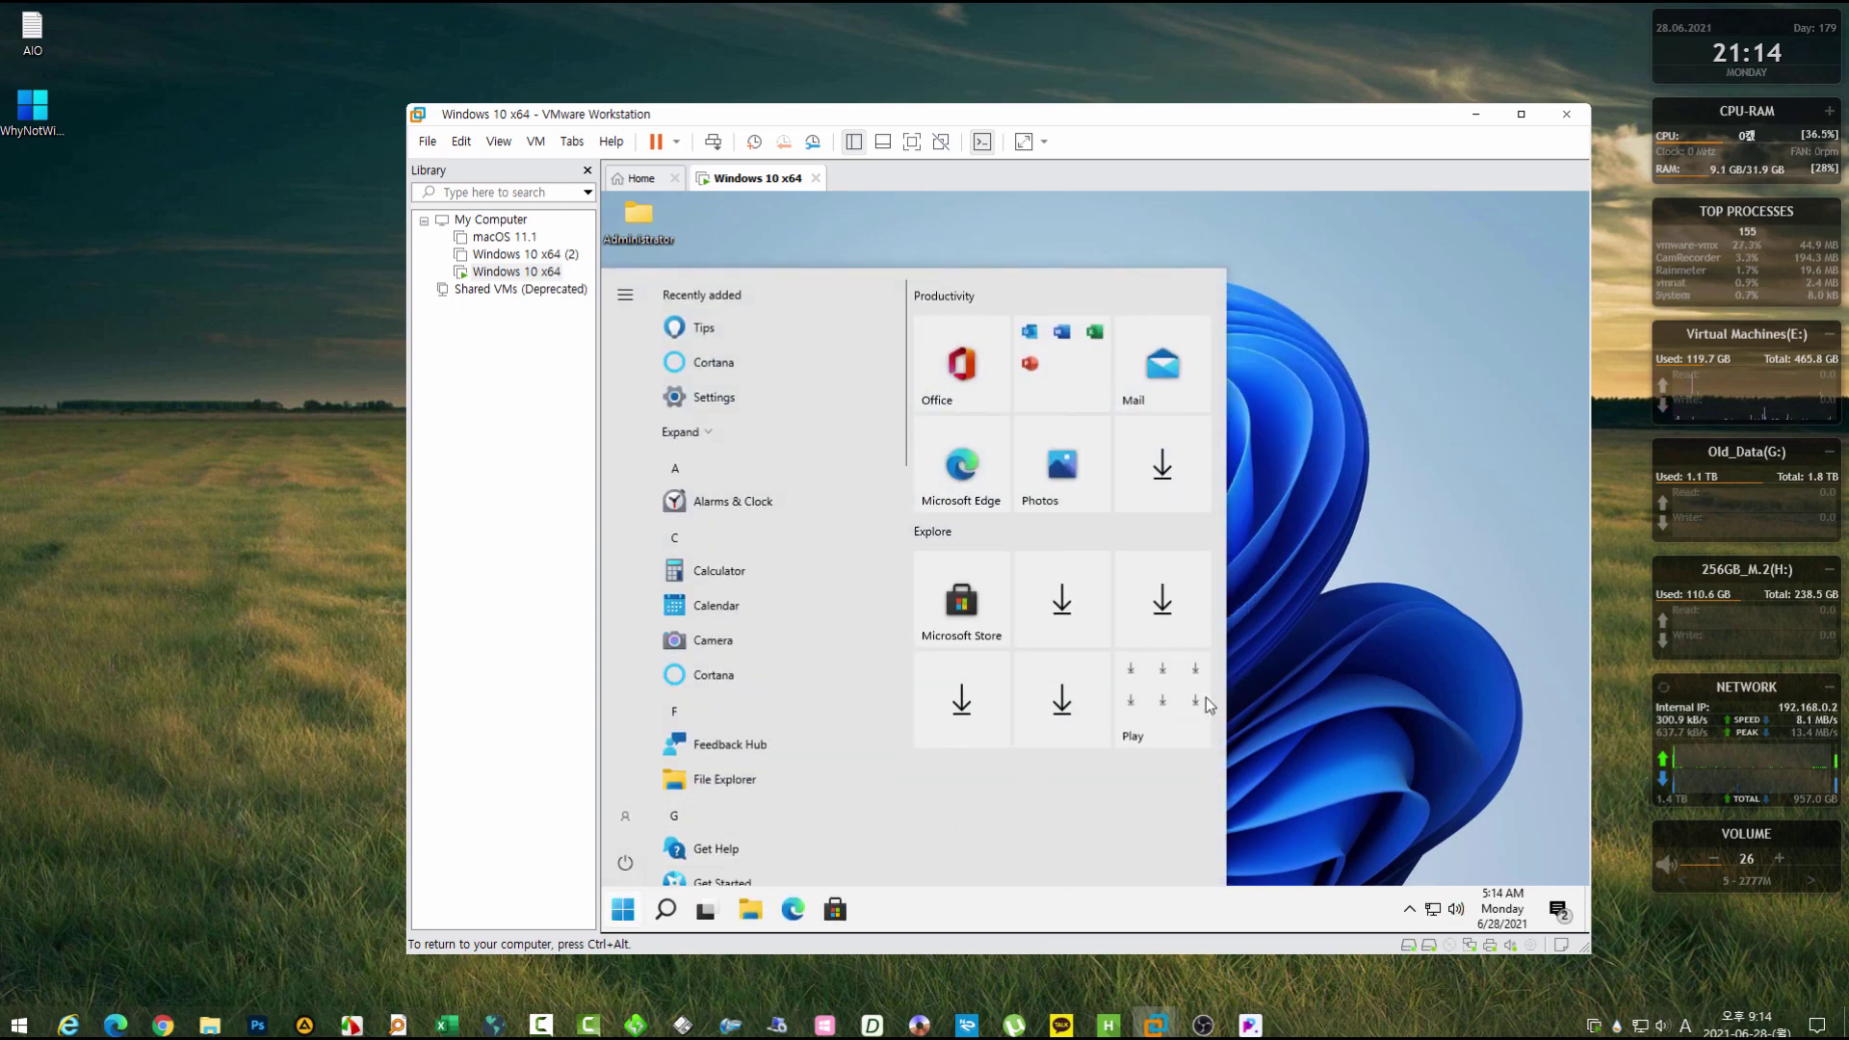
click(1366, 622)
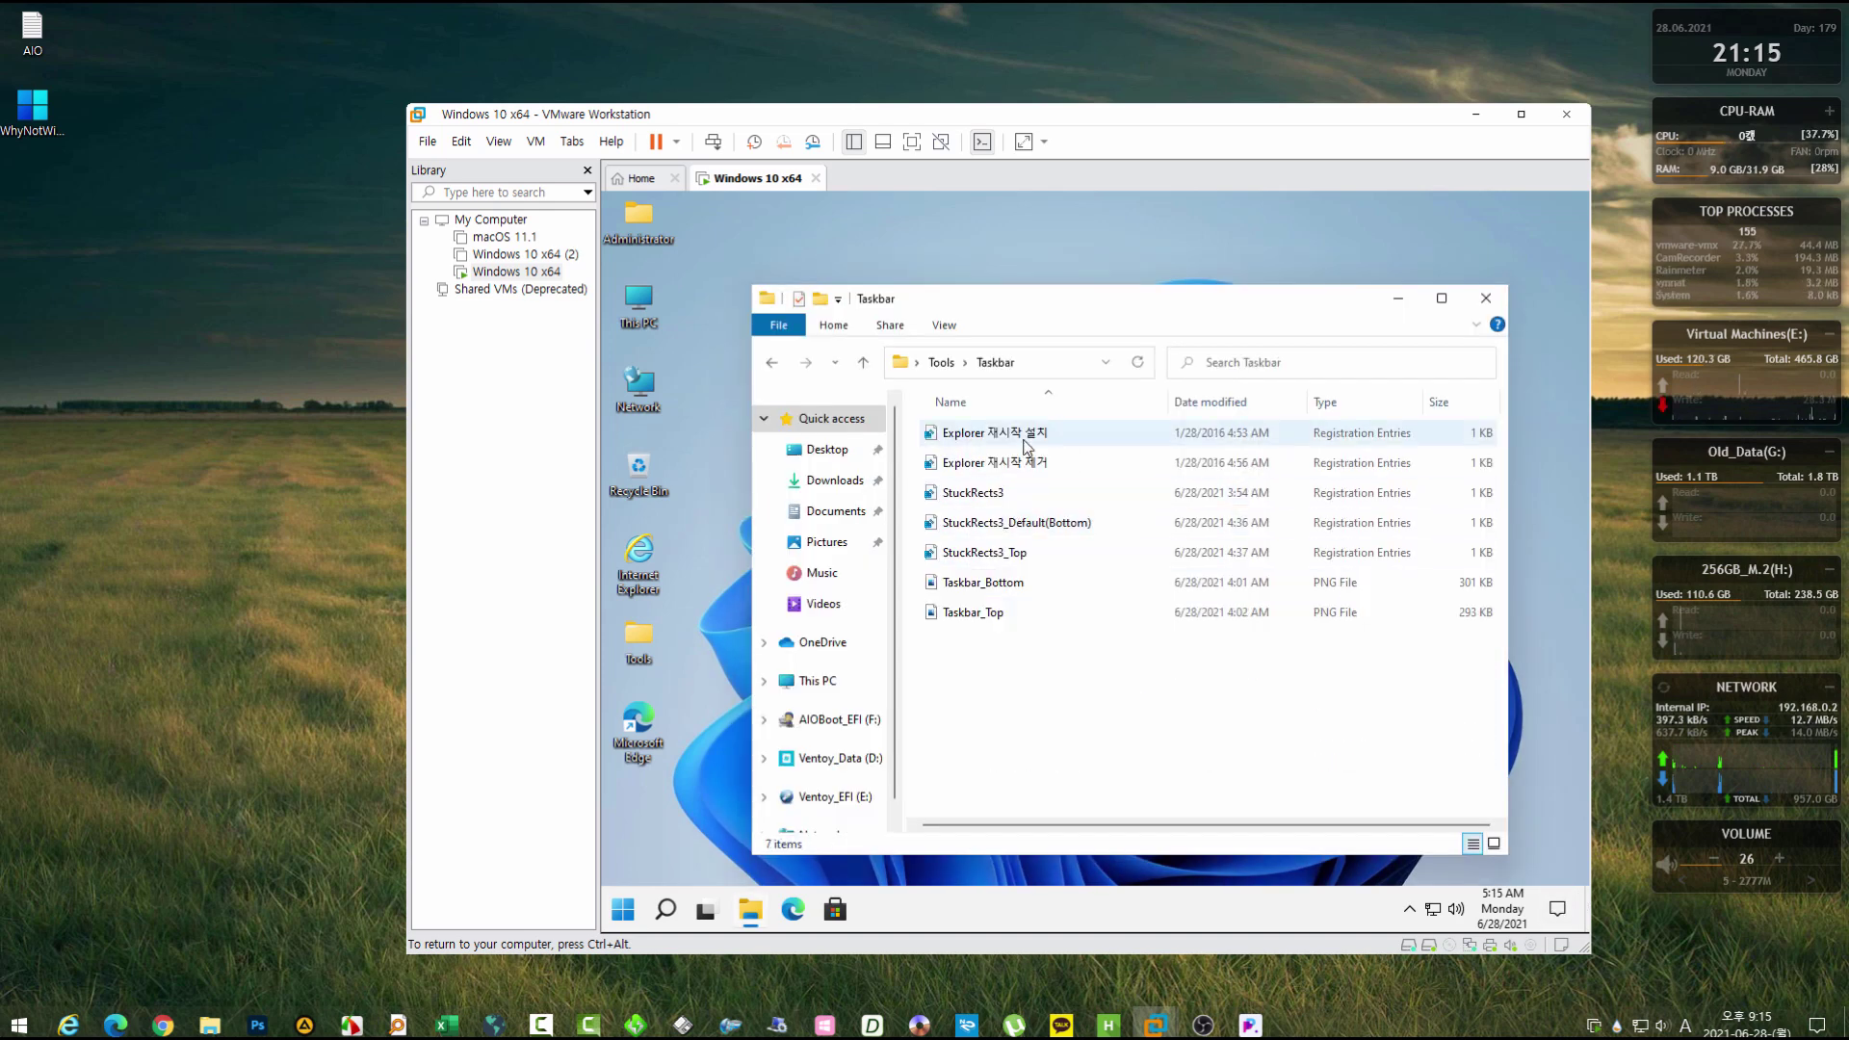
Merge the StuckRects3_Top registry file from the Taskbar subfolder of Tools to move the taskbar to the screen's upper edge.
click(1055, 526)
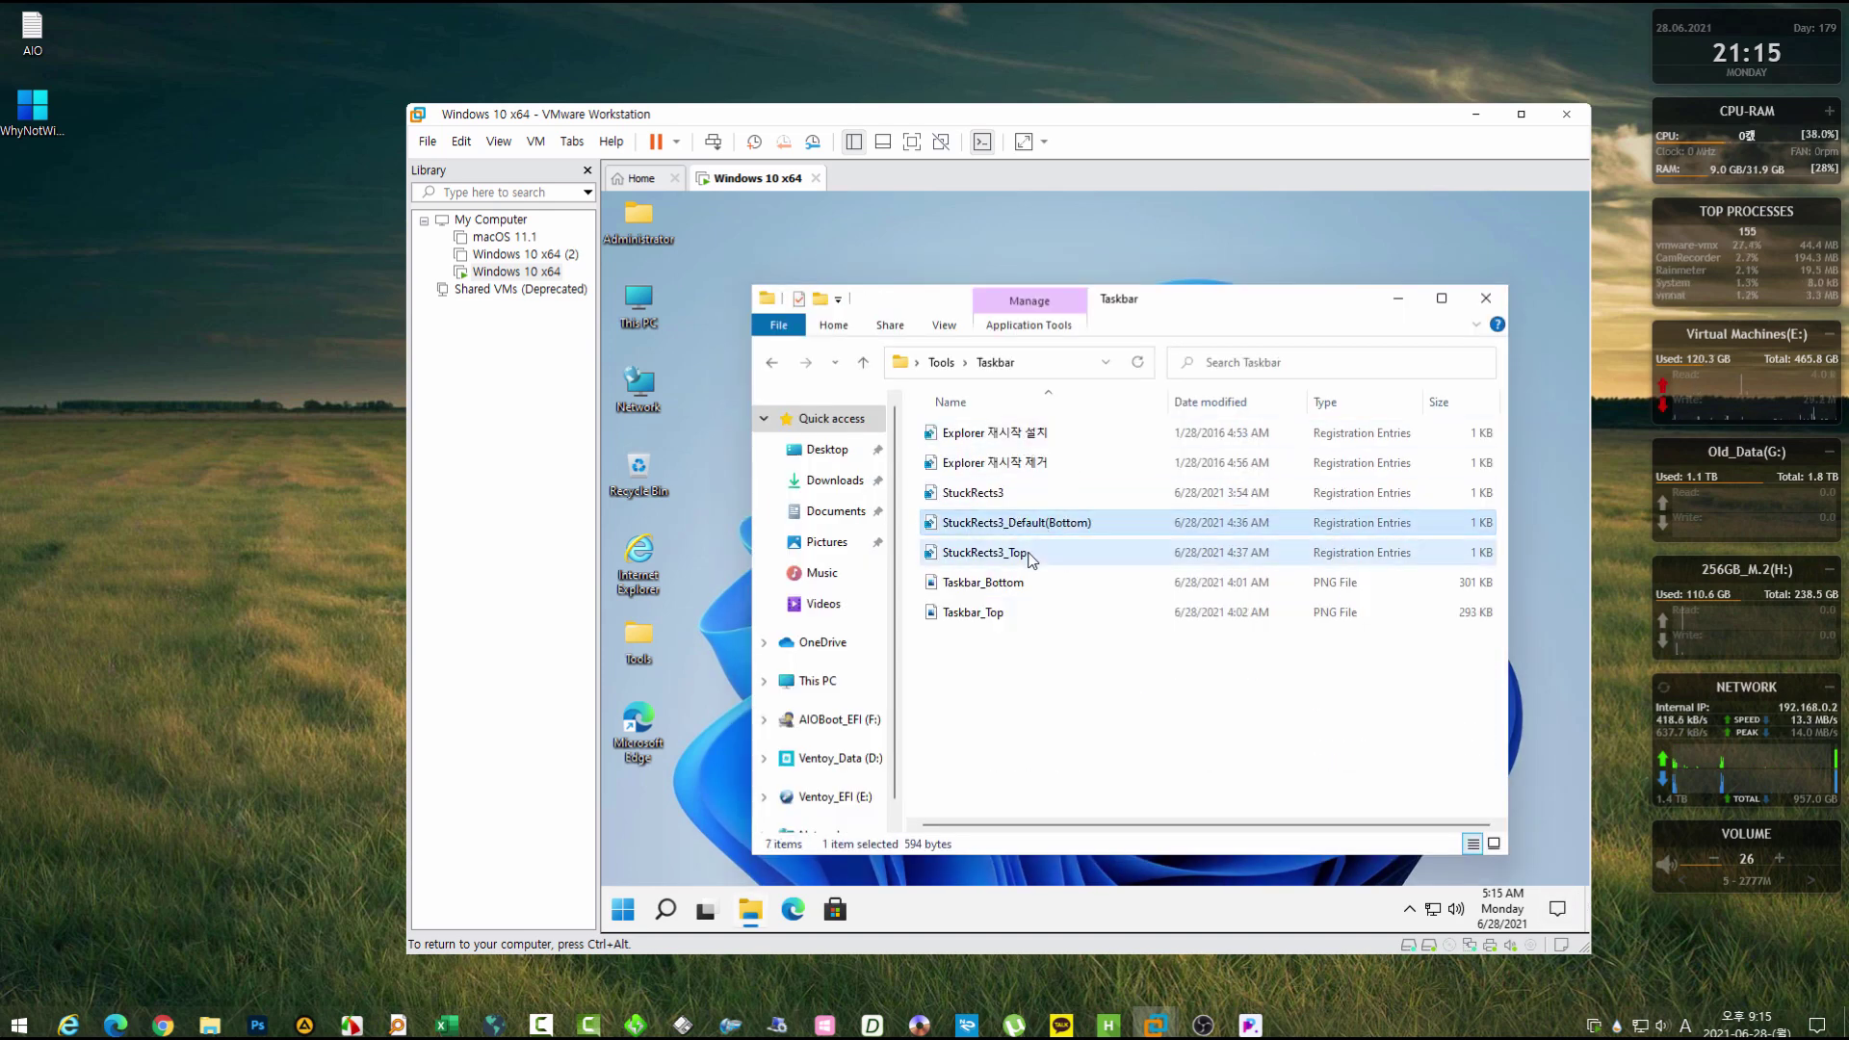
click(970, 559)
double_click(970, 559)
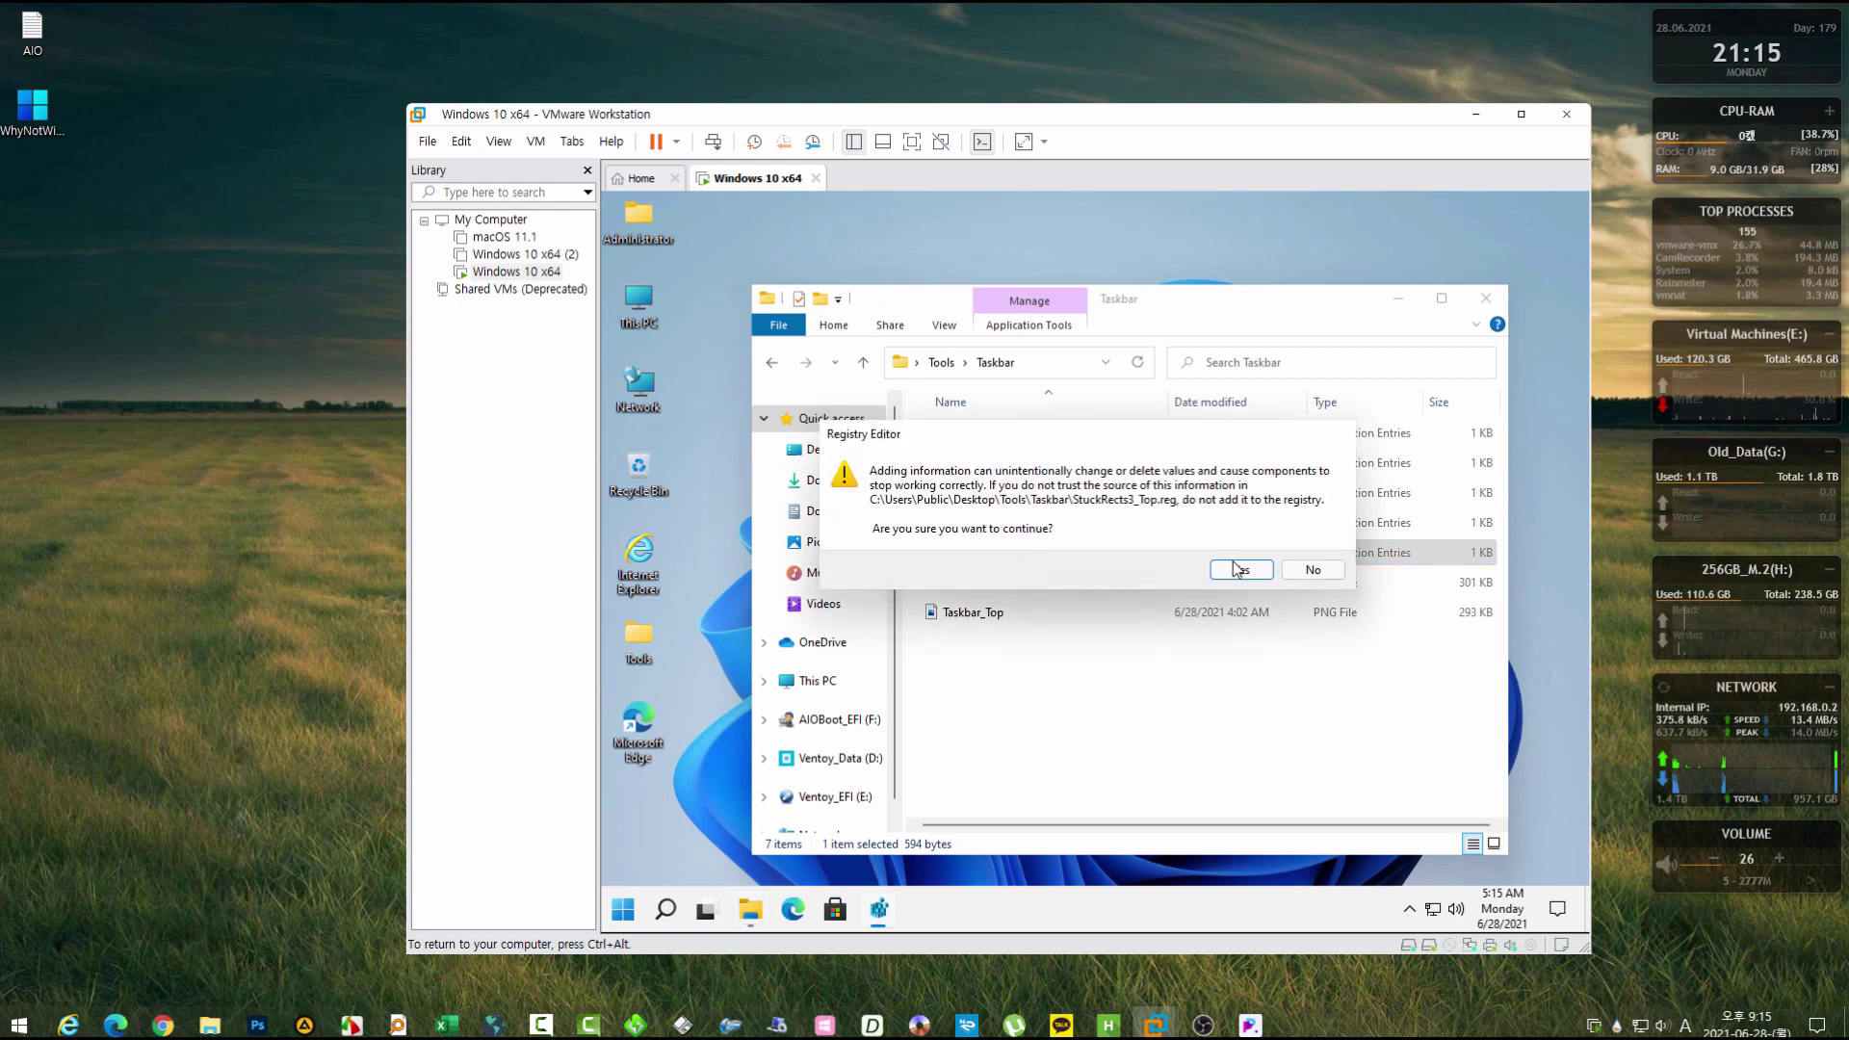
click(1228, 570)
click(1297, 557)
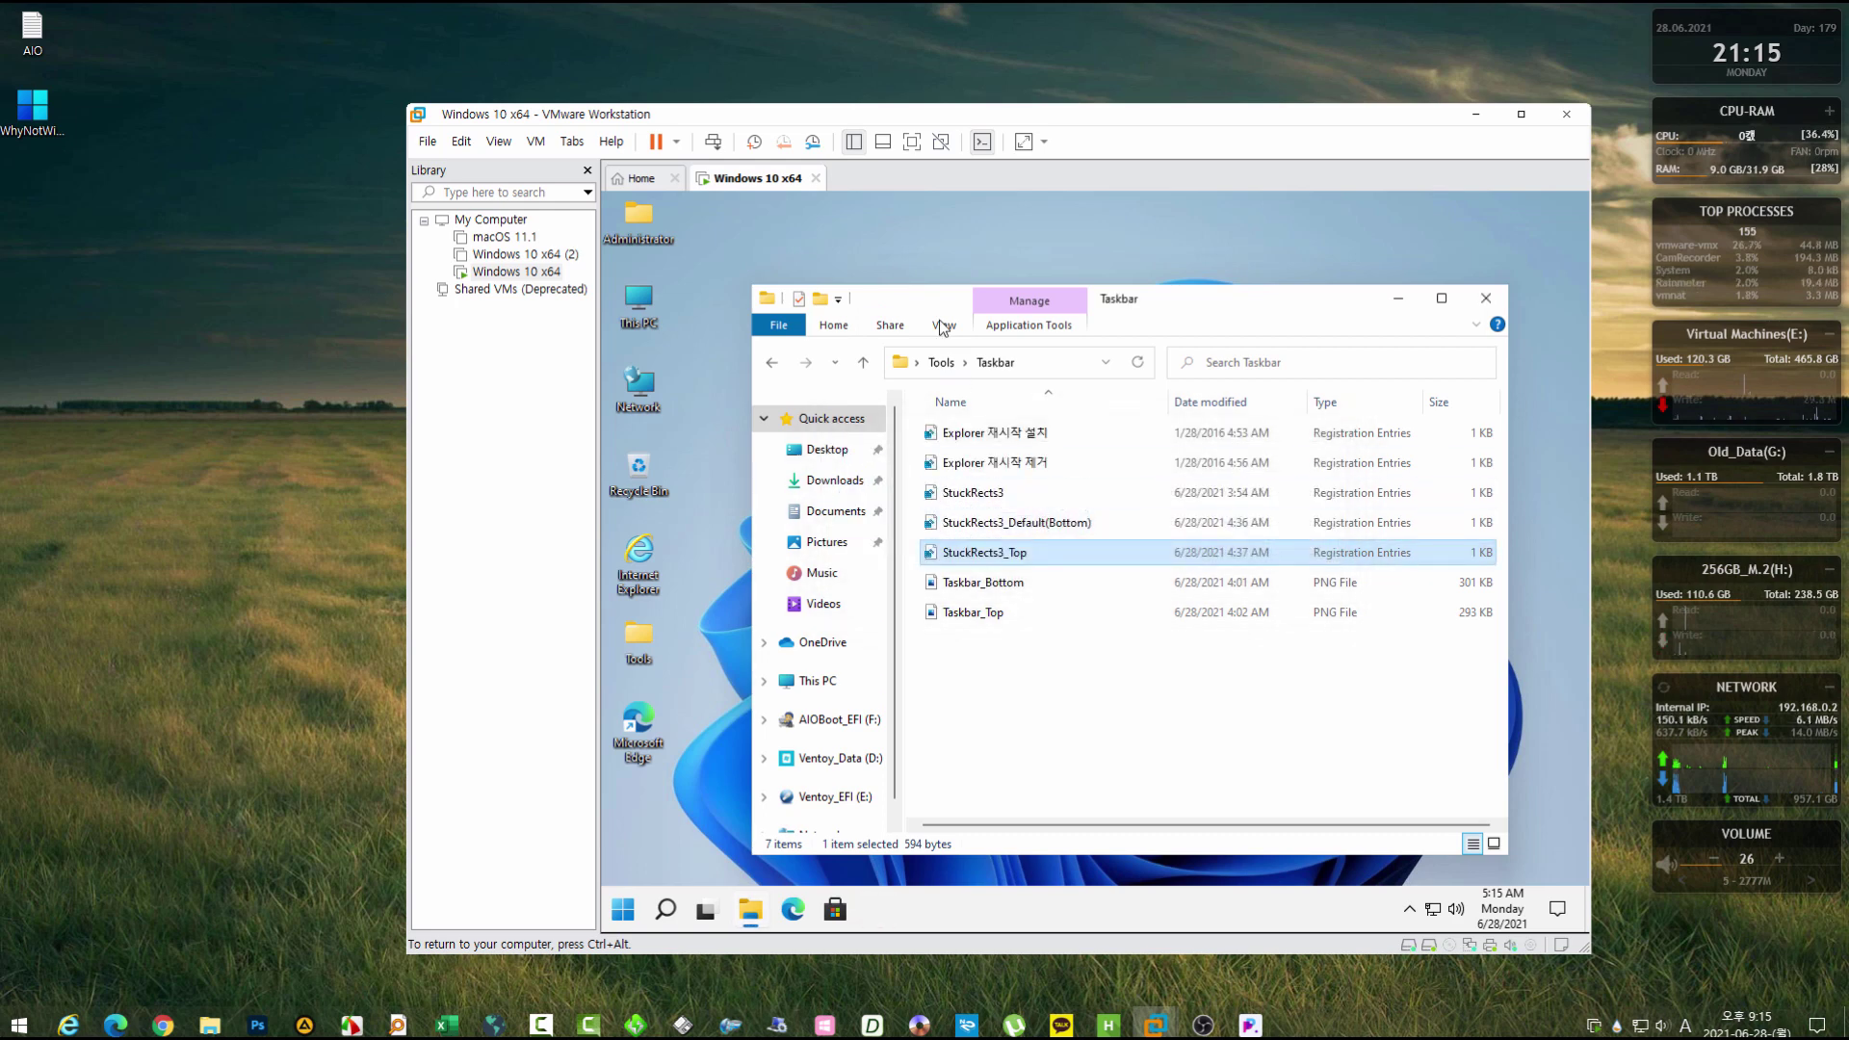
Restart Windows Explorer to apply the top taskbar setting, and check the Start menu from there.
right_click(927, 262)
click(1013, 471)
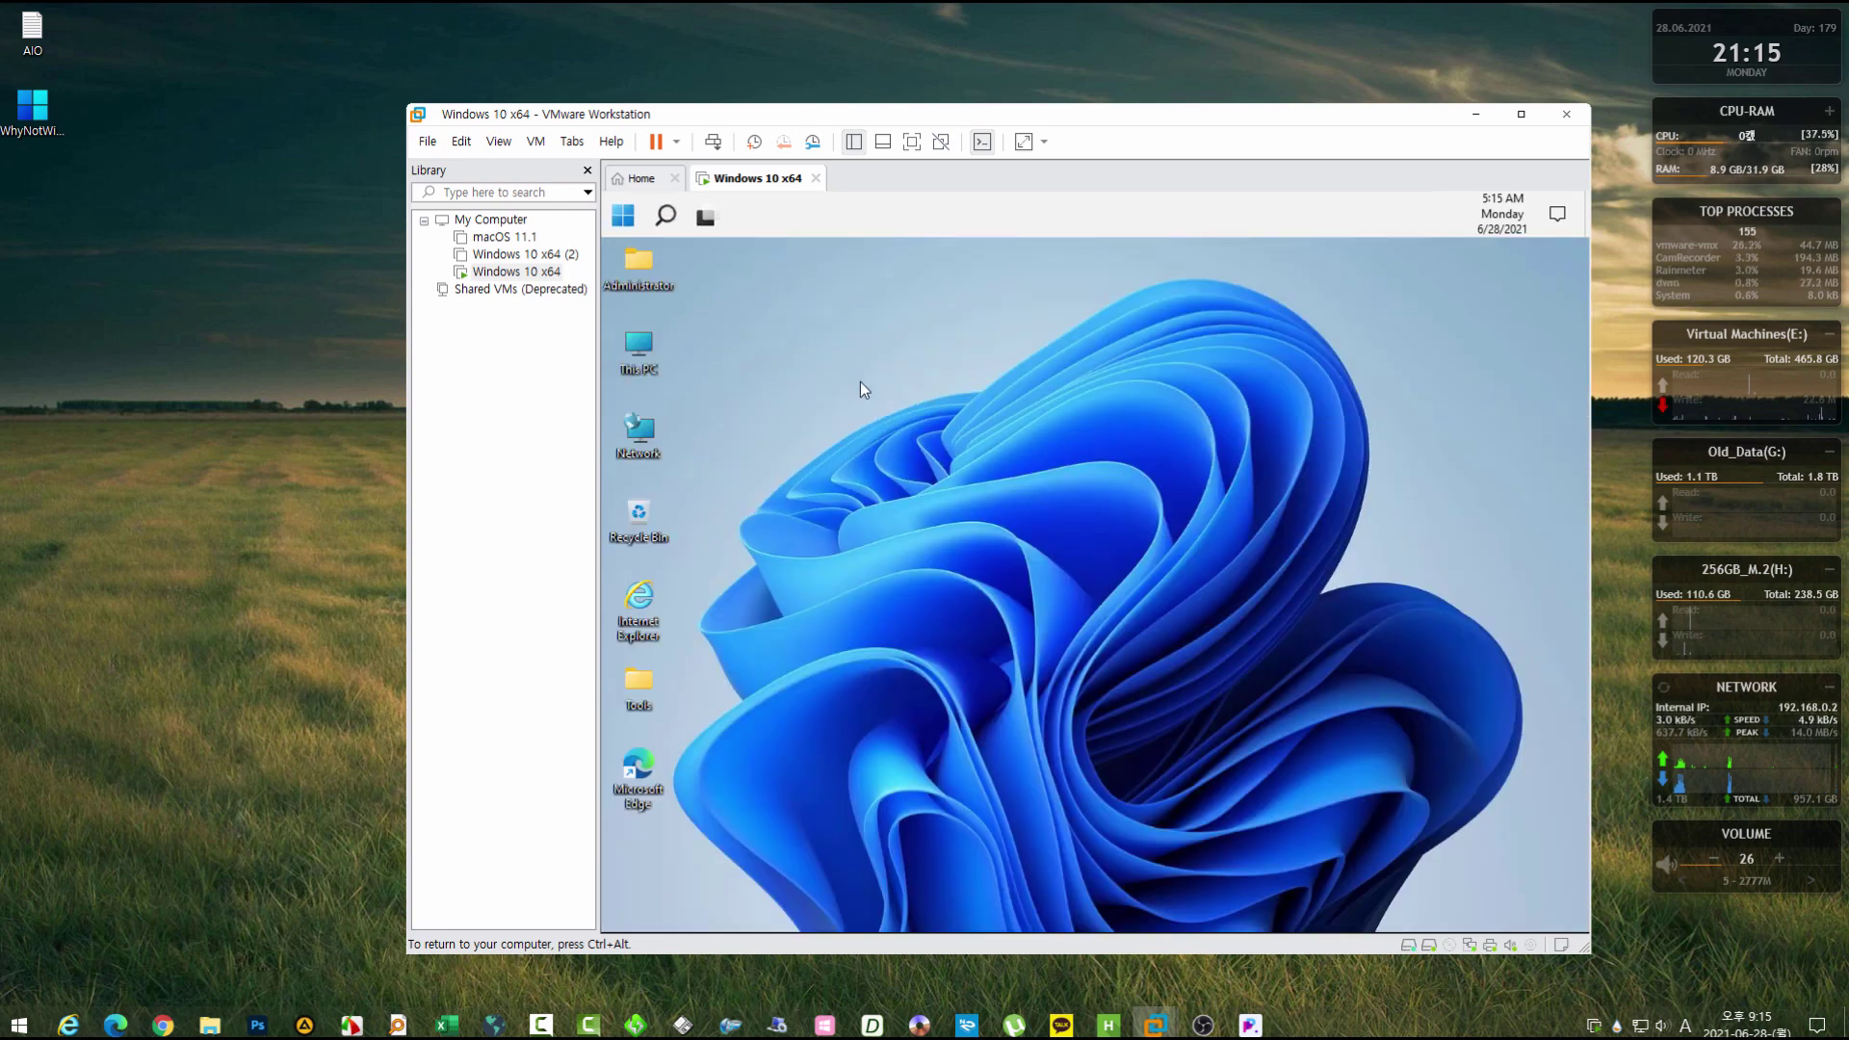
click(623, 214)
click(1297, 455)
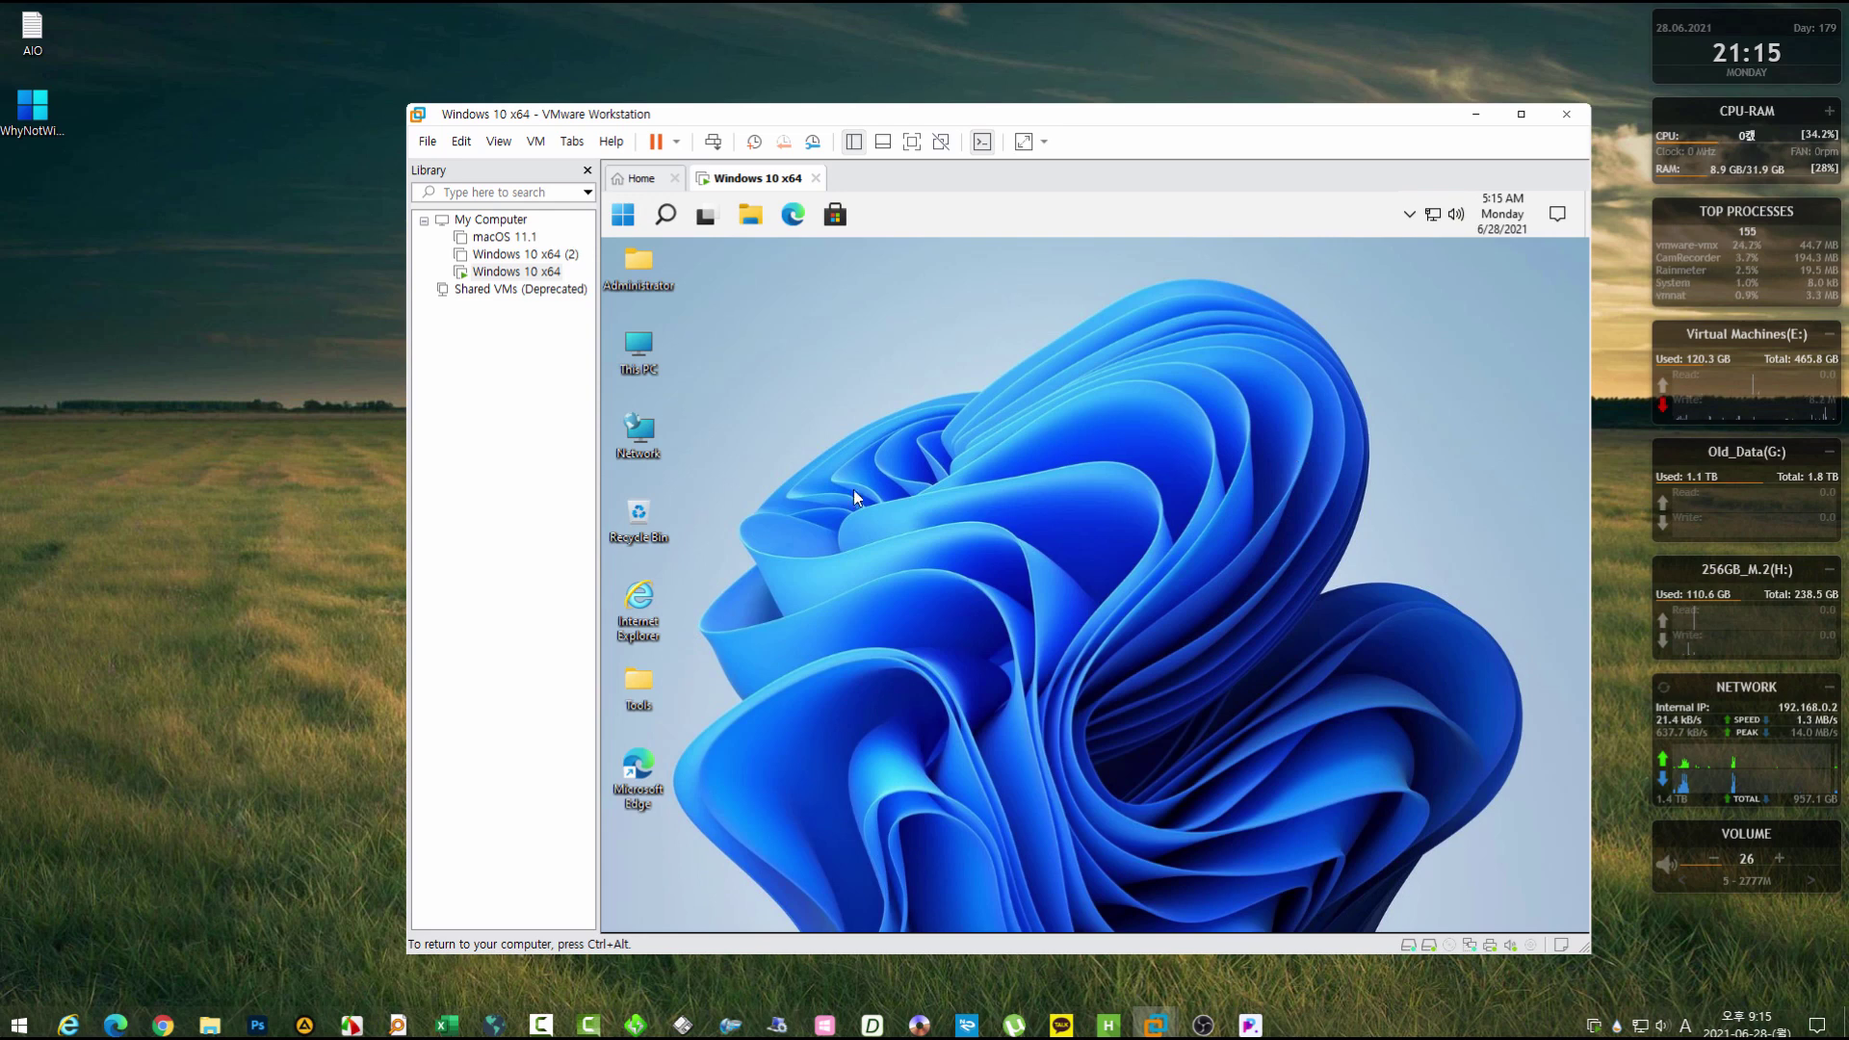
Merge the StuckRects3_Default(Bottom) registry file from the Taskbar subfolder of Tools, and close the folder window.
double_click(624, 682)
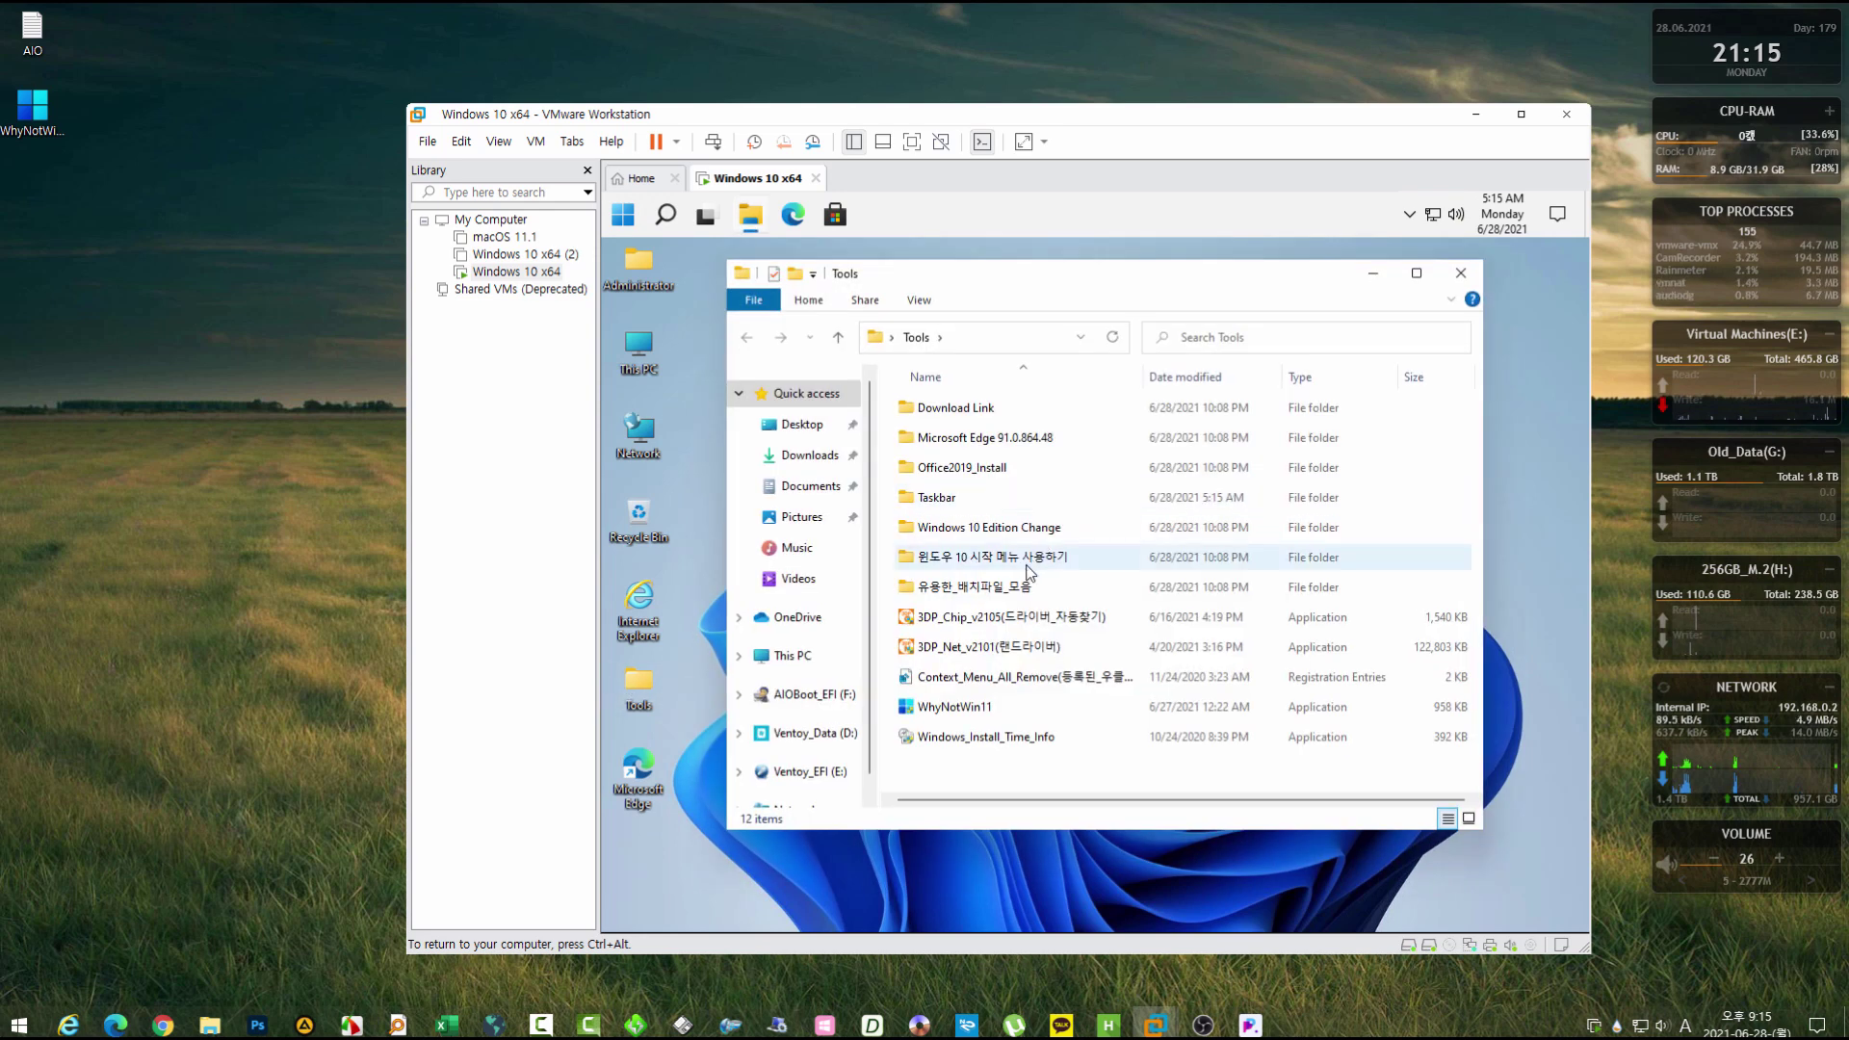
double_click(992, 507)
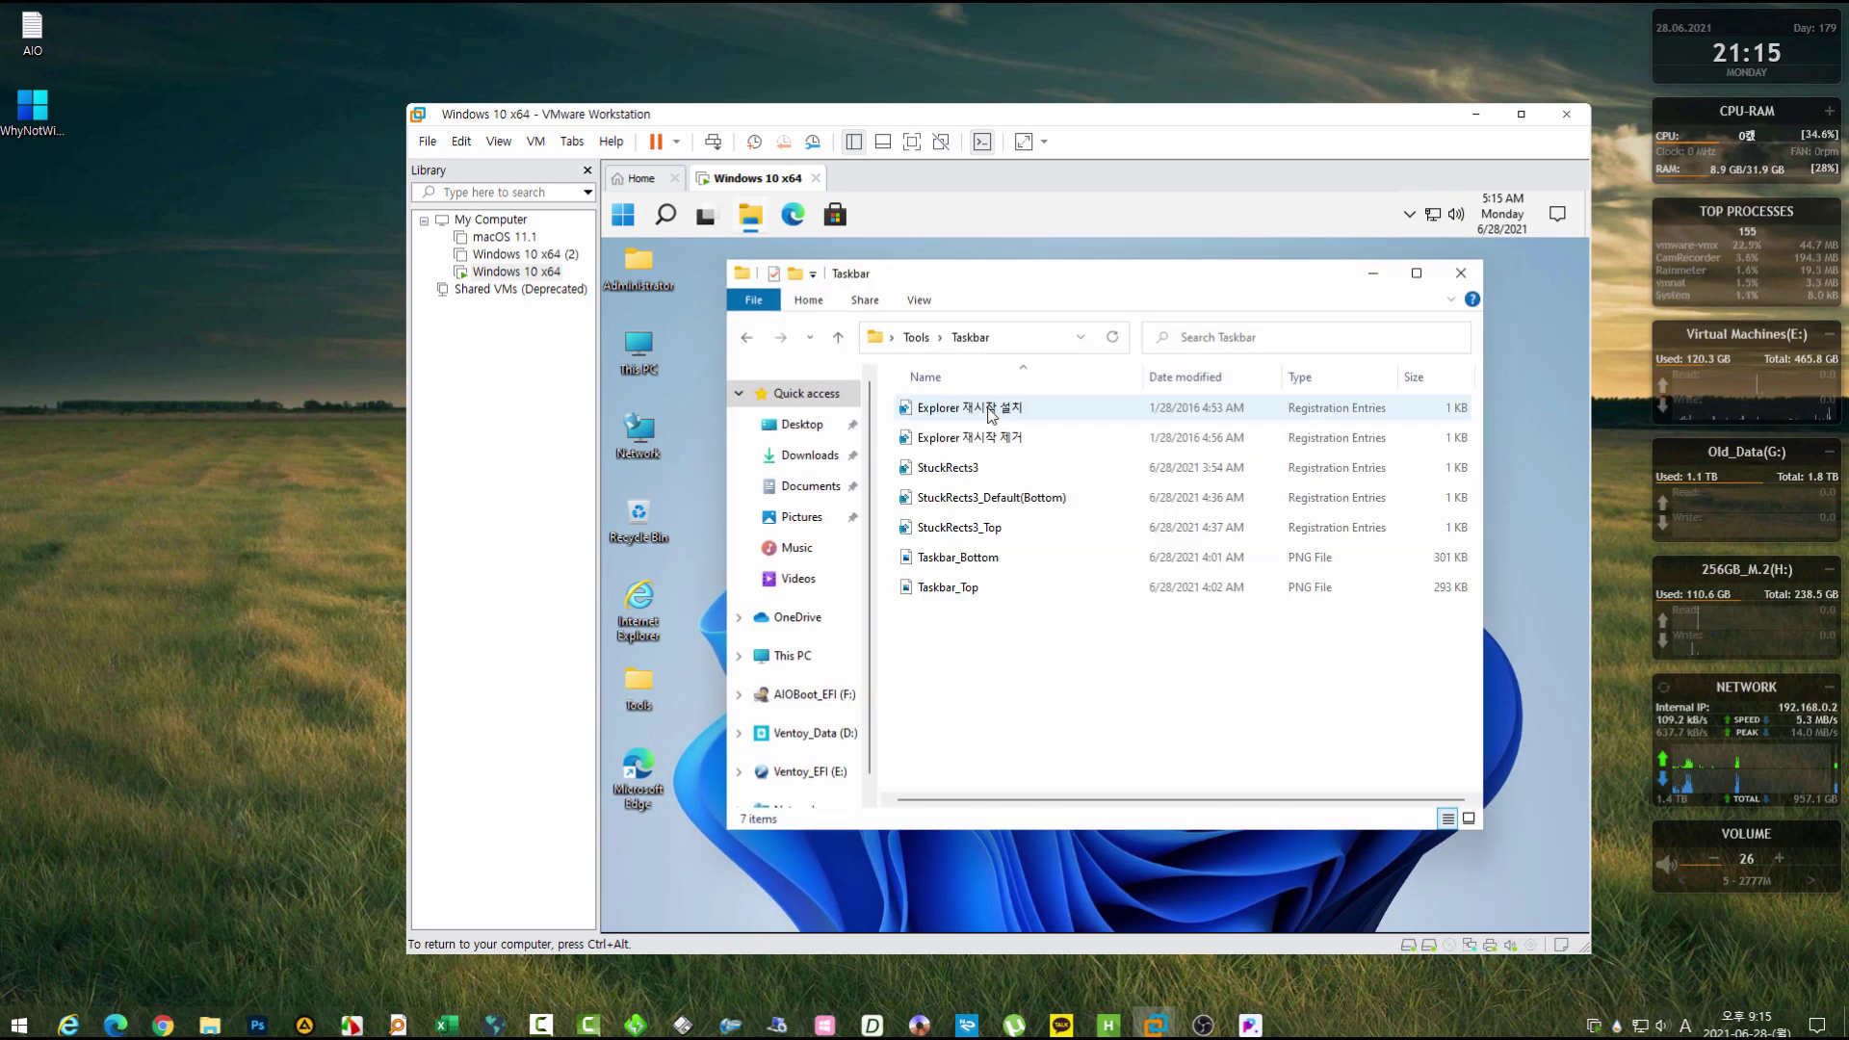
double_click(910, 501)
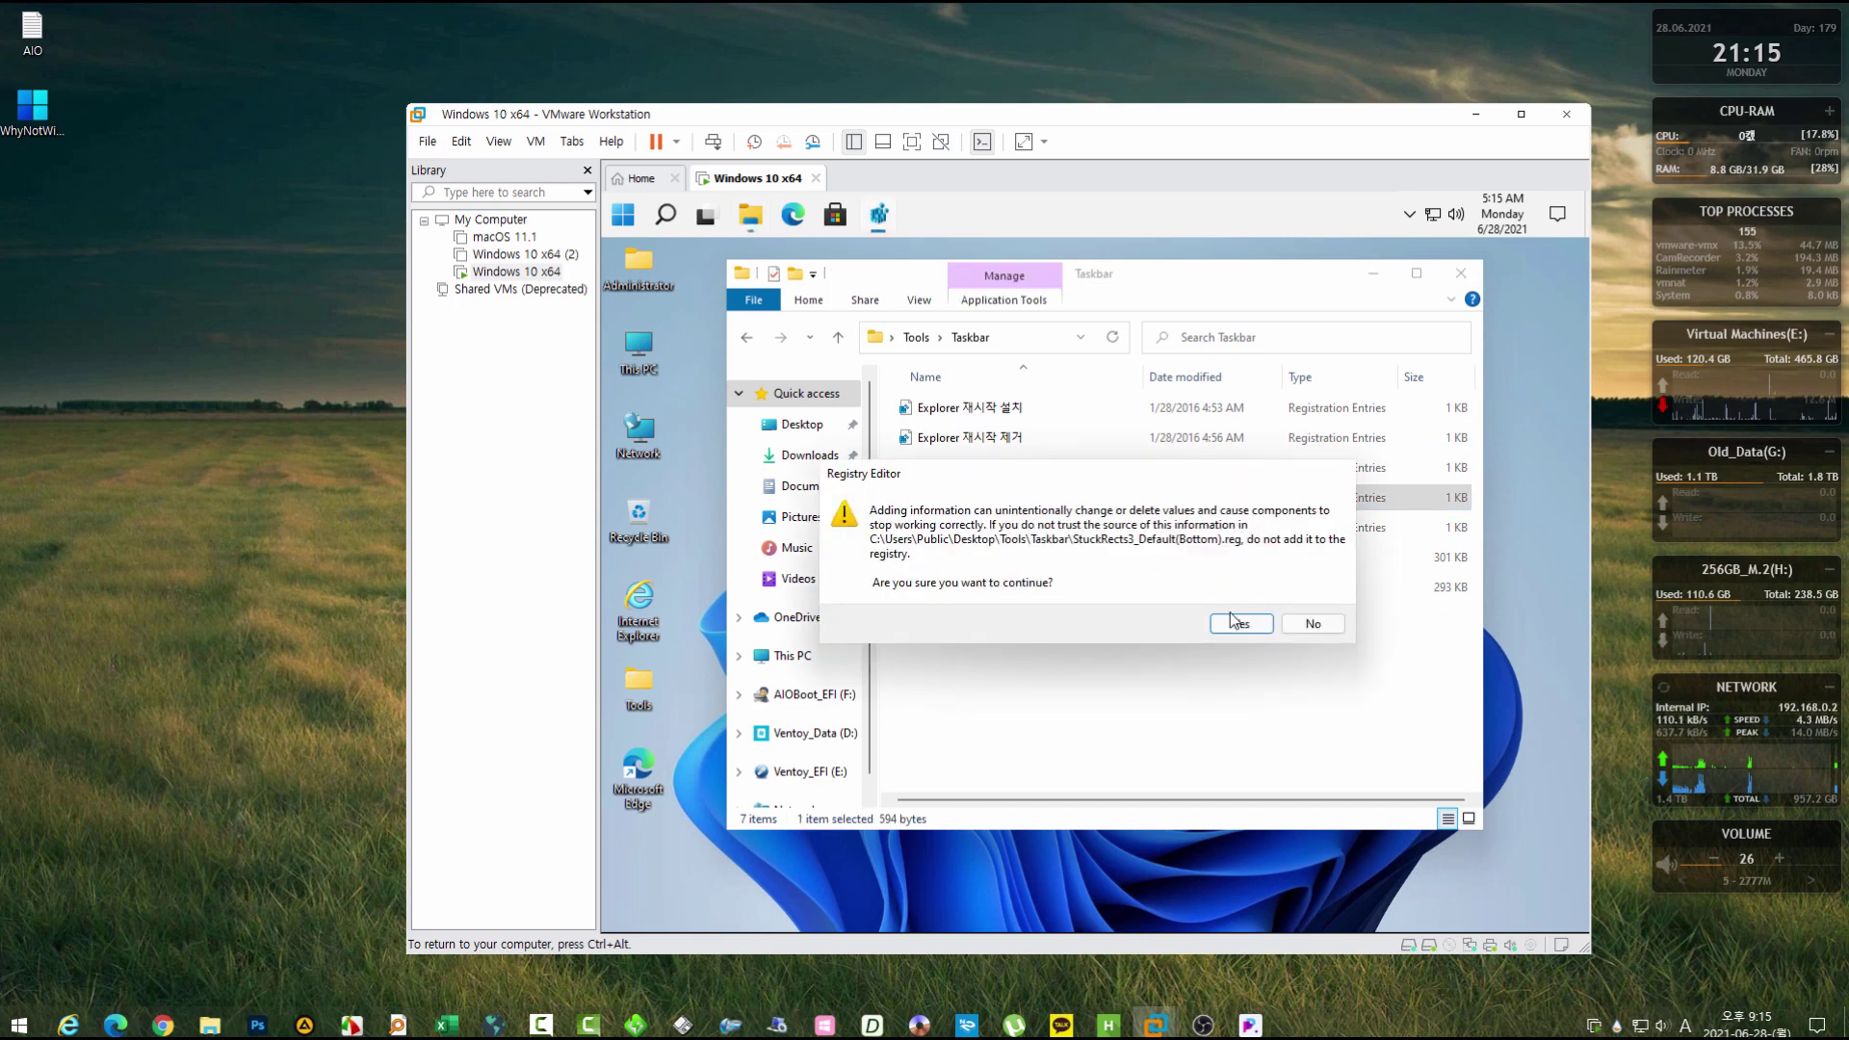
click(1234, 622)
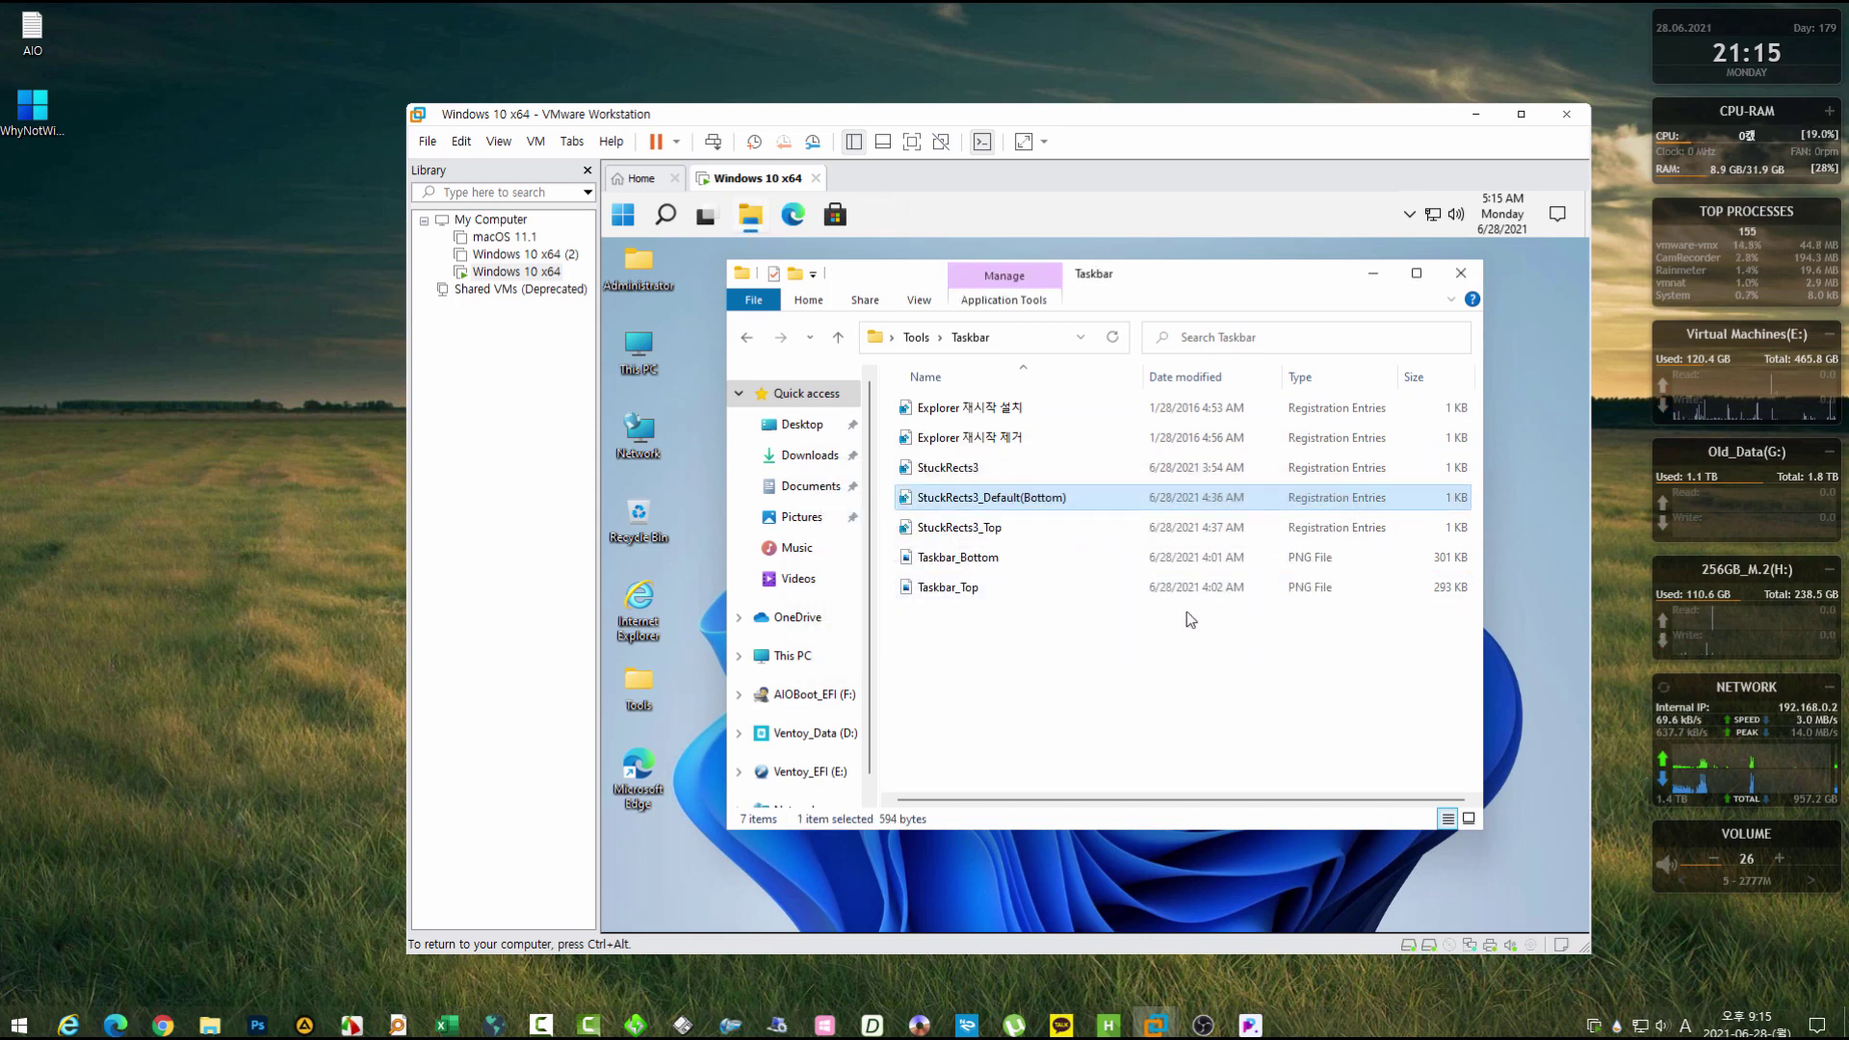
click(1462, 272)
Restart Windows Explorer from the desktop to apply the bottom taskbar position, and release input control from the virtual machine.
right_click(1028, 429)
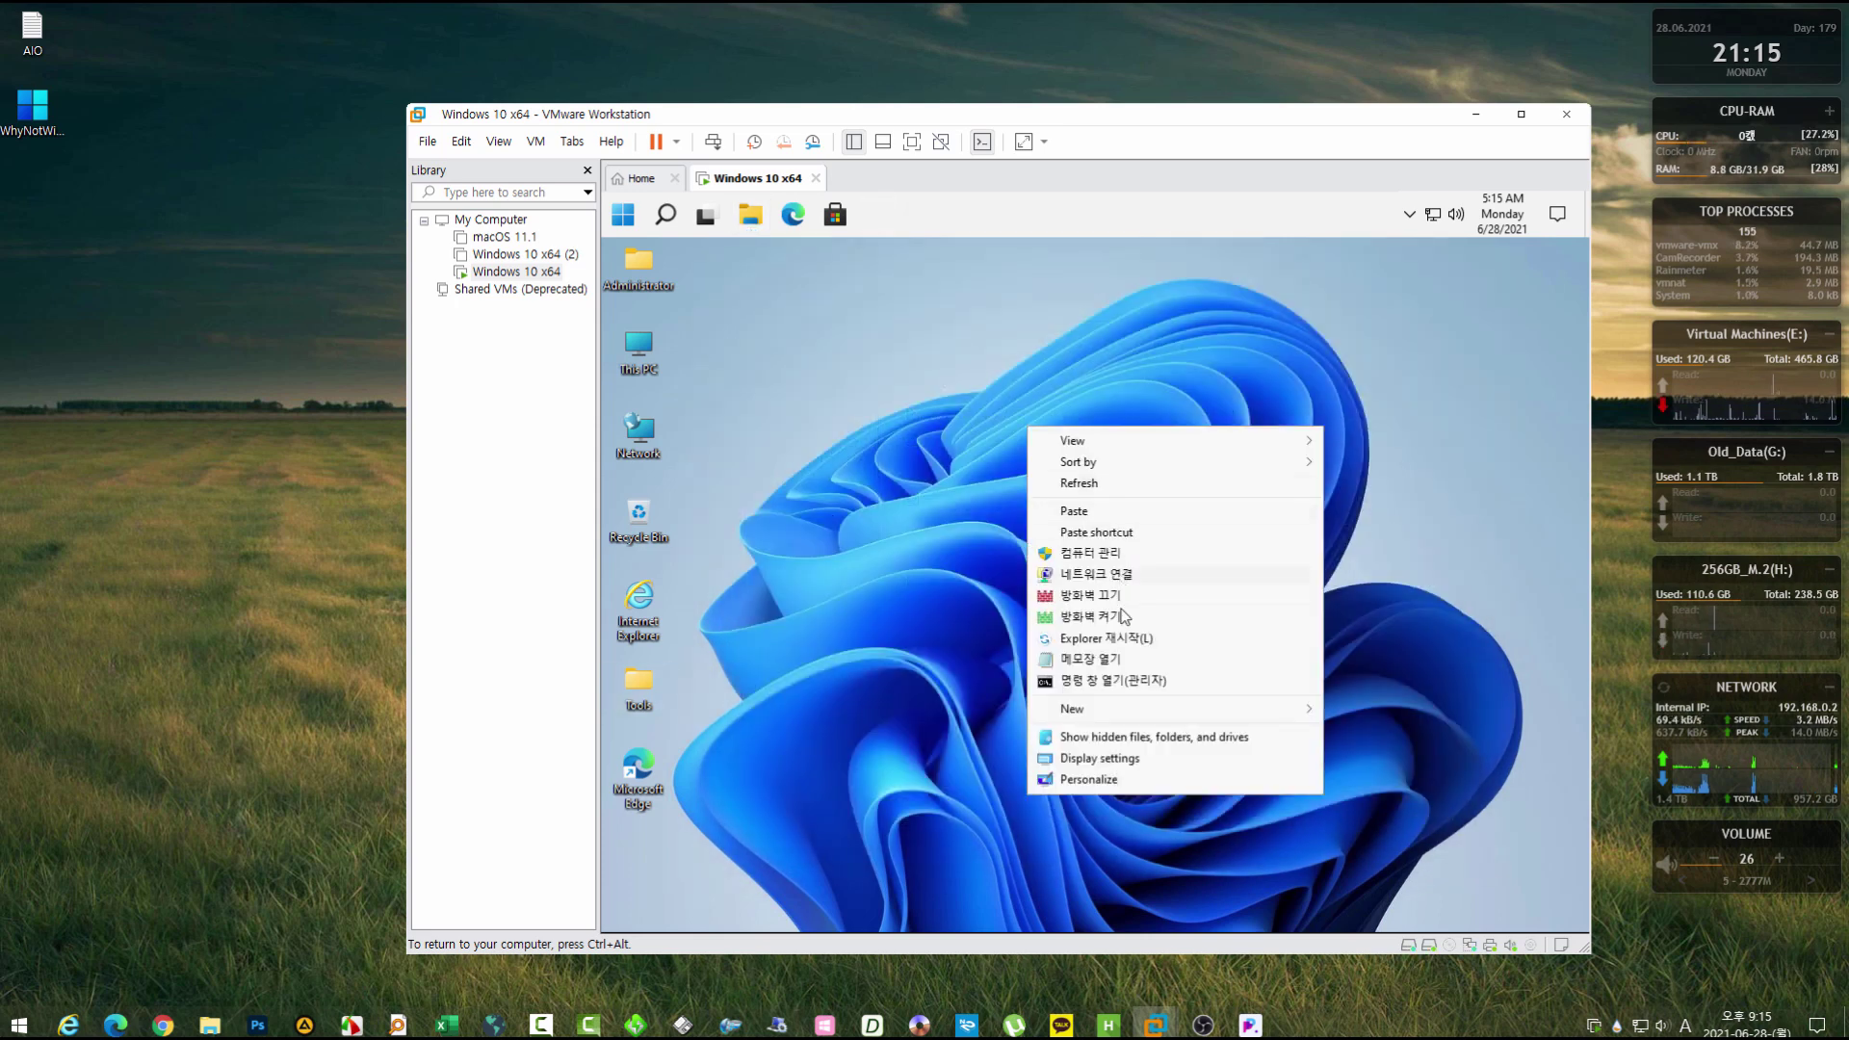
click(1118, 637)
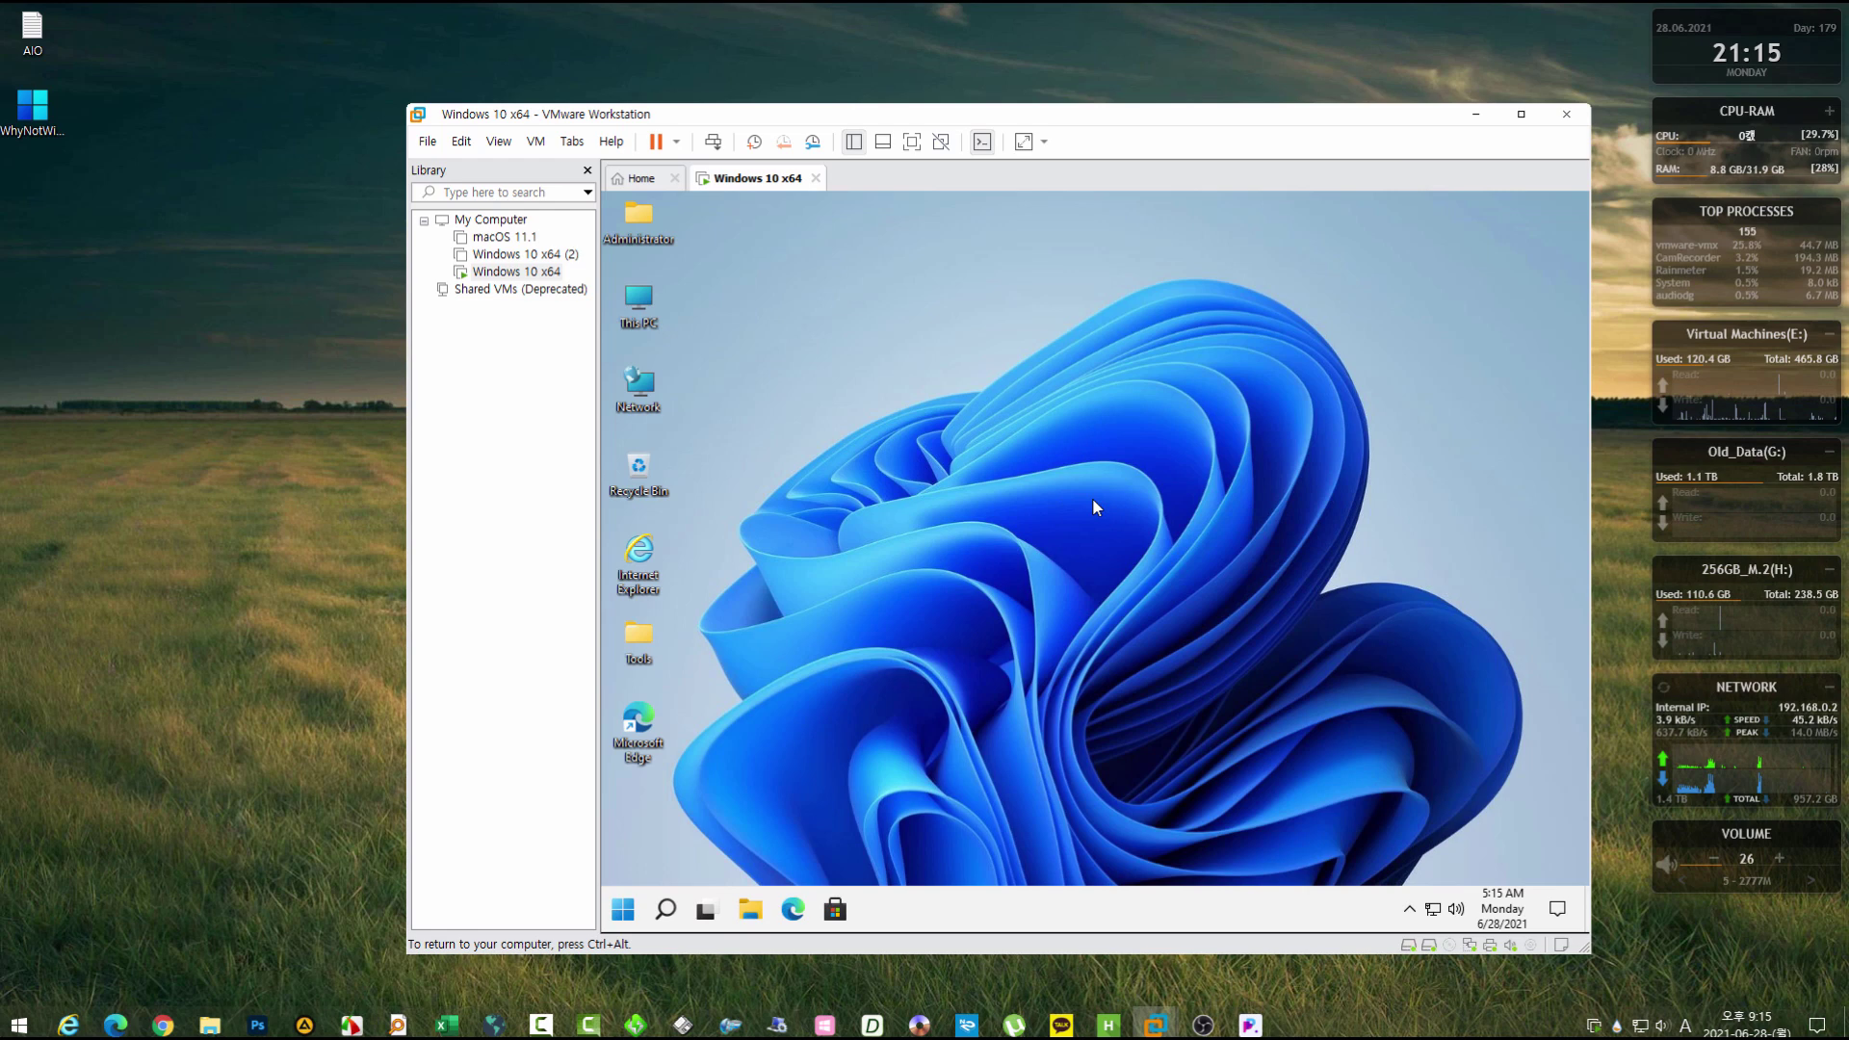
key(ctrl+alt)
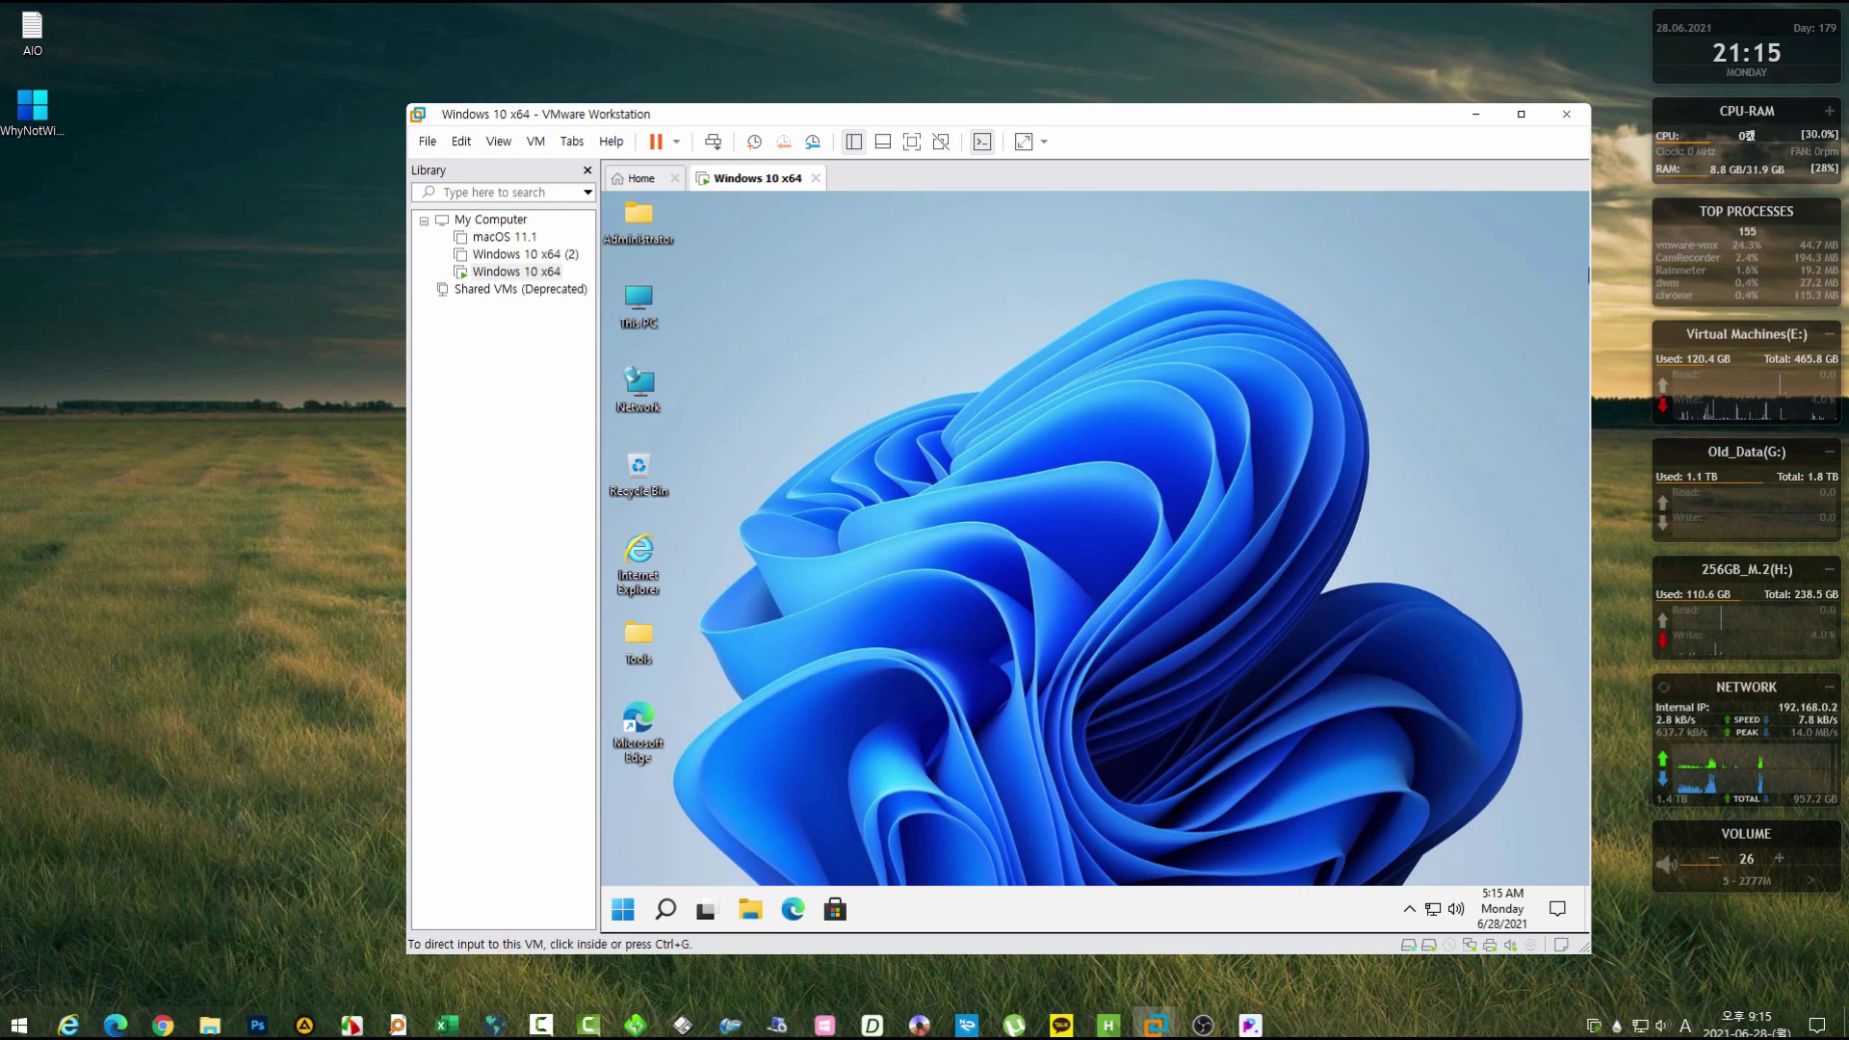